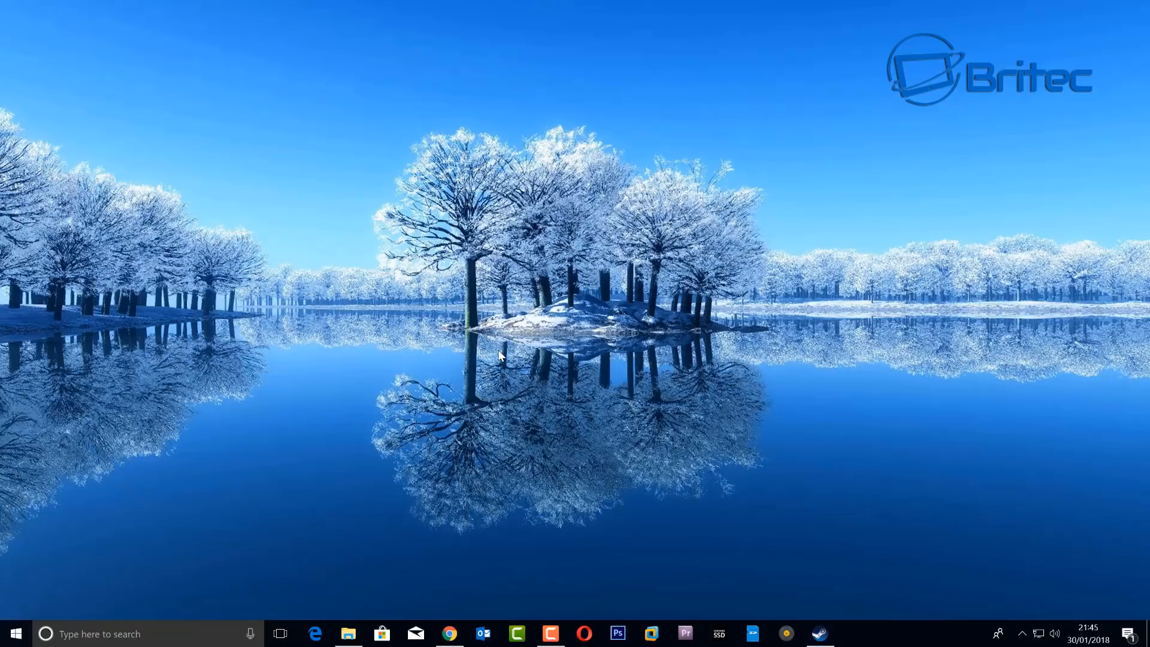
- Restore the Chrome window showing the SD Memory Card Formatter page from the taskbar
left_click(449, 632)
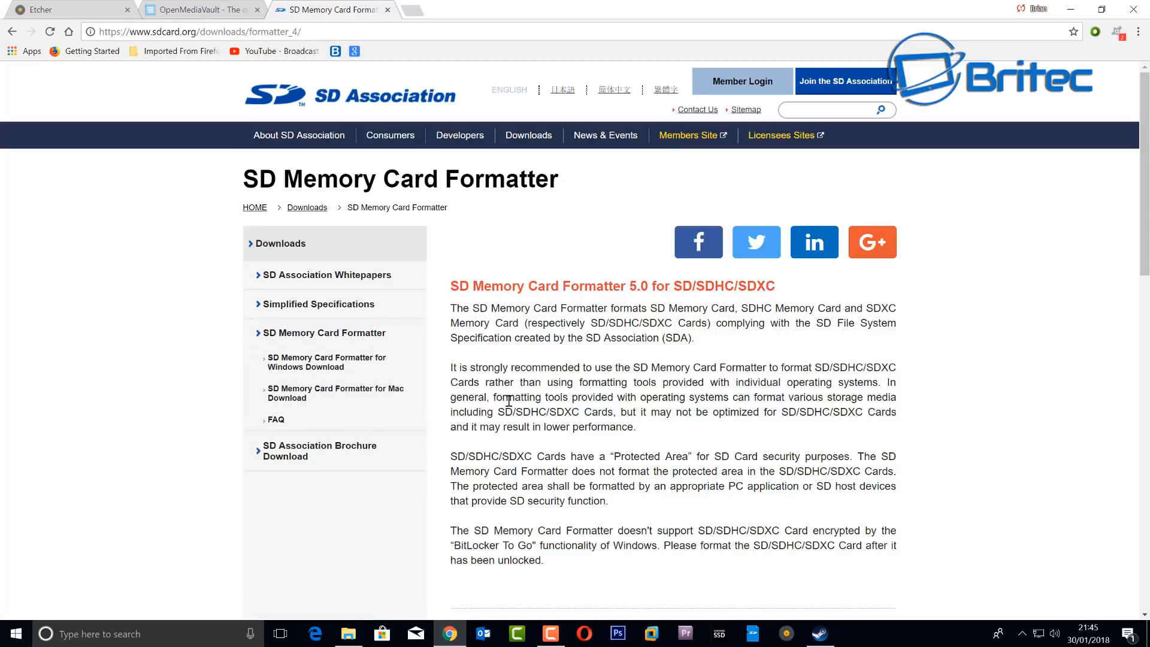
- Highlight and clear the SD/SDHC/SDXC text, then switch to the openmediavault tab
left_click_drag(513, 409, 587, 413)
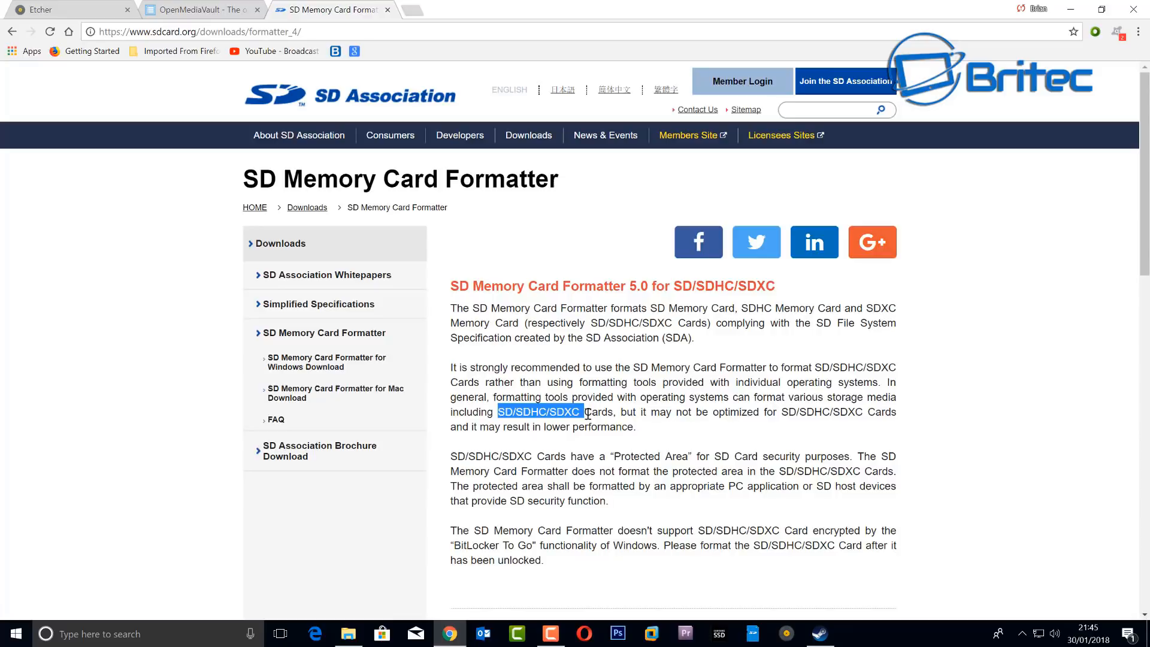
left_click(527, 396)
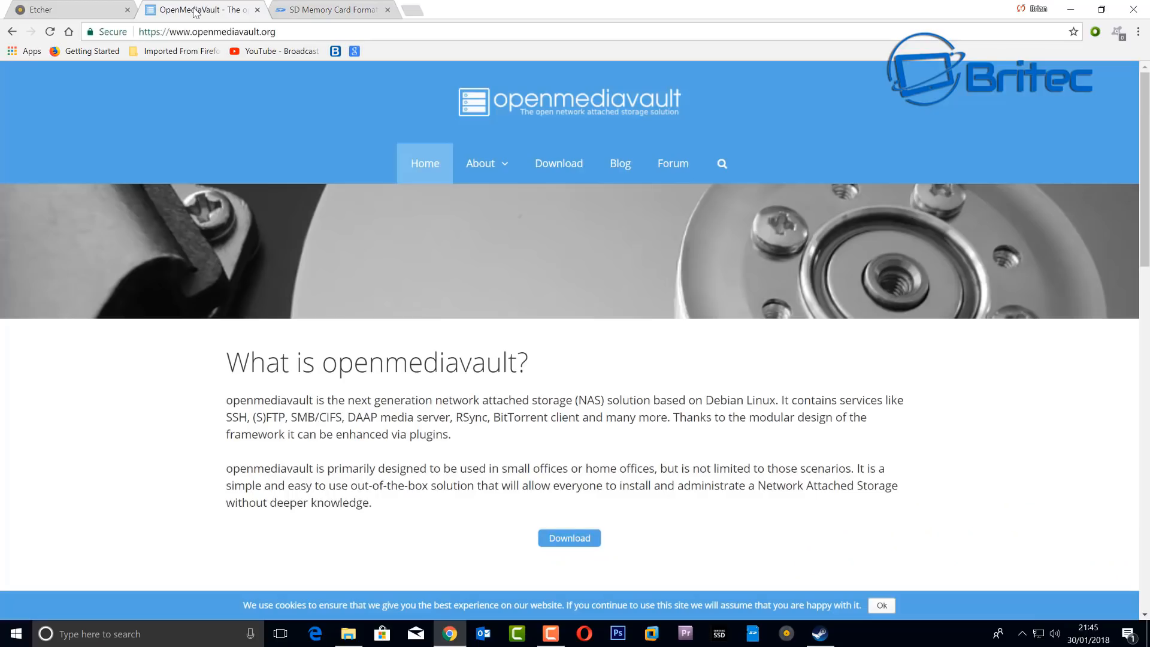
left_click(197, 10)
- Follow Download to openmediavault's SourceForge files and open 'Raspberry Pi images'
left_click(570, 160)
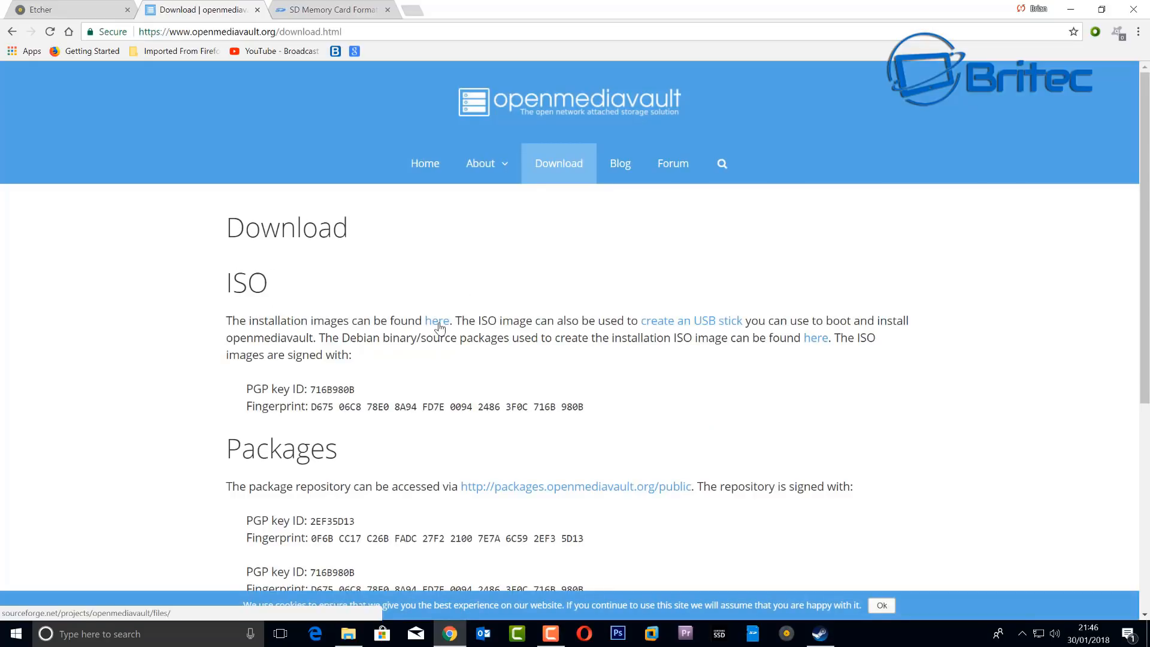
left_click(437, 321)
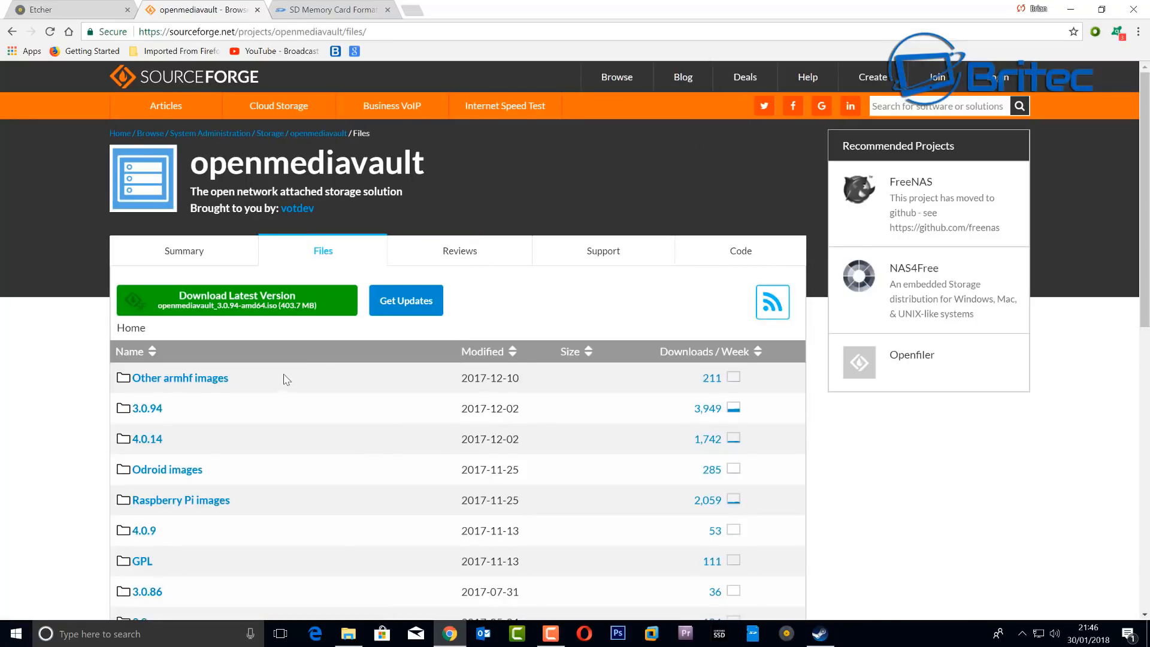
scroll(249, 367, "down", 3)
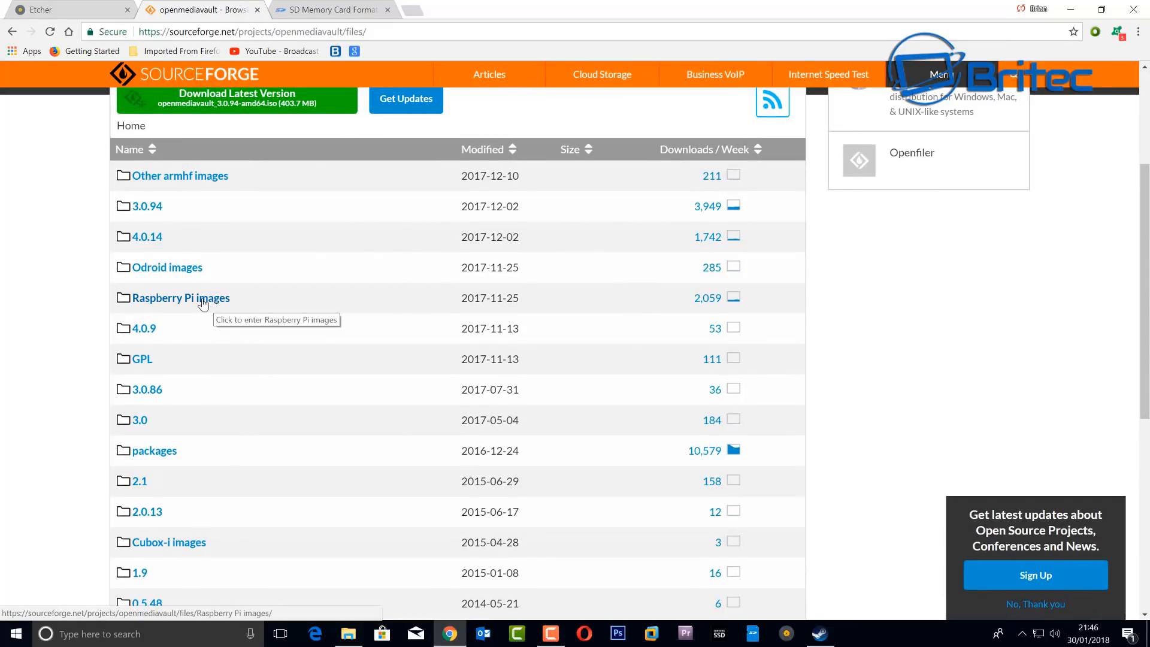
left_click(203, 302)
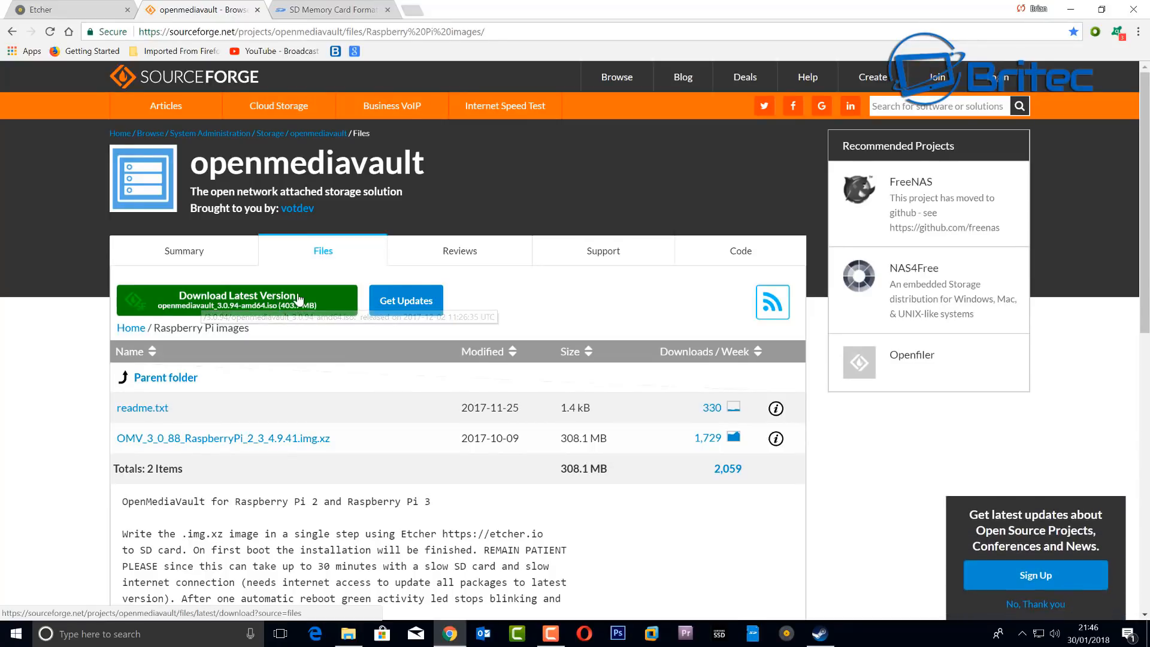
scroll(290, 341, "down", 1)
scroll(289, 342, "down", 2)
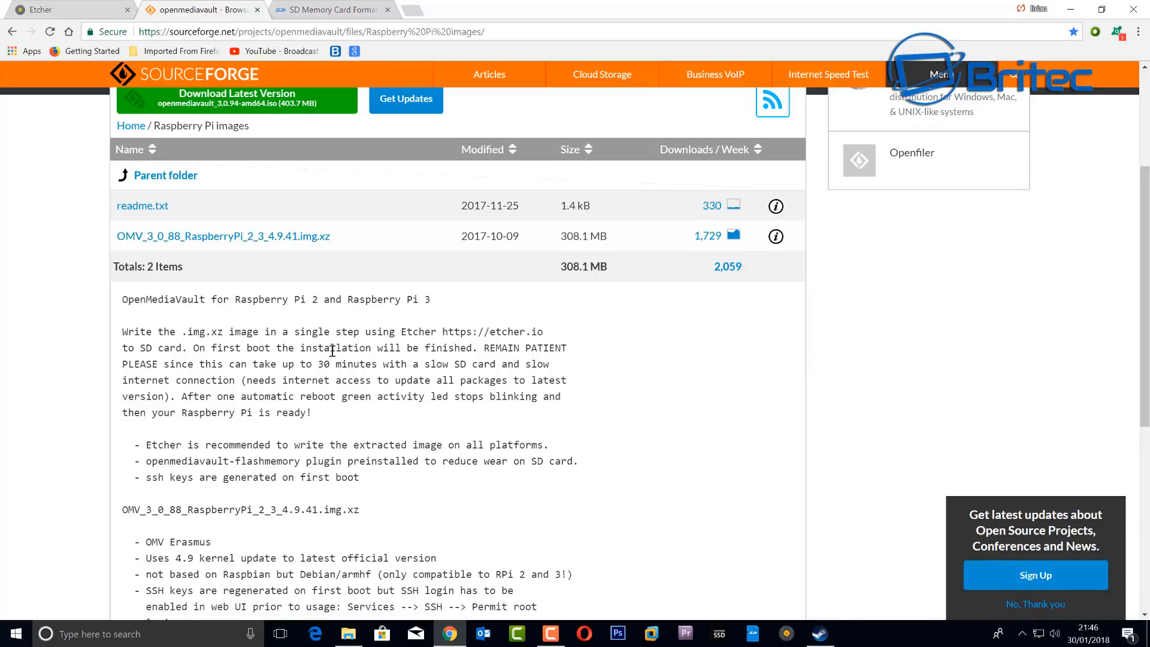
scroll(333, 351, "down", 7)
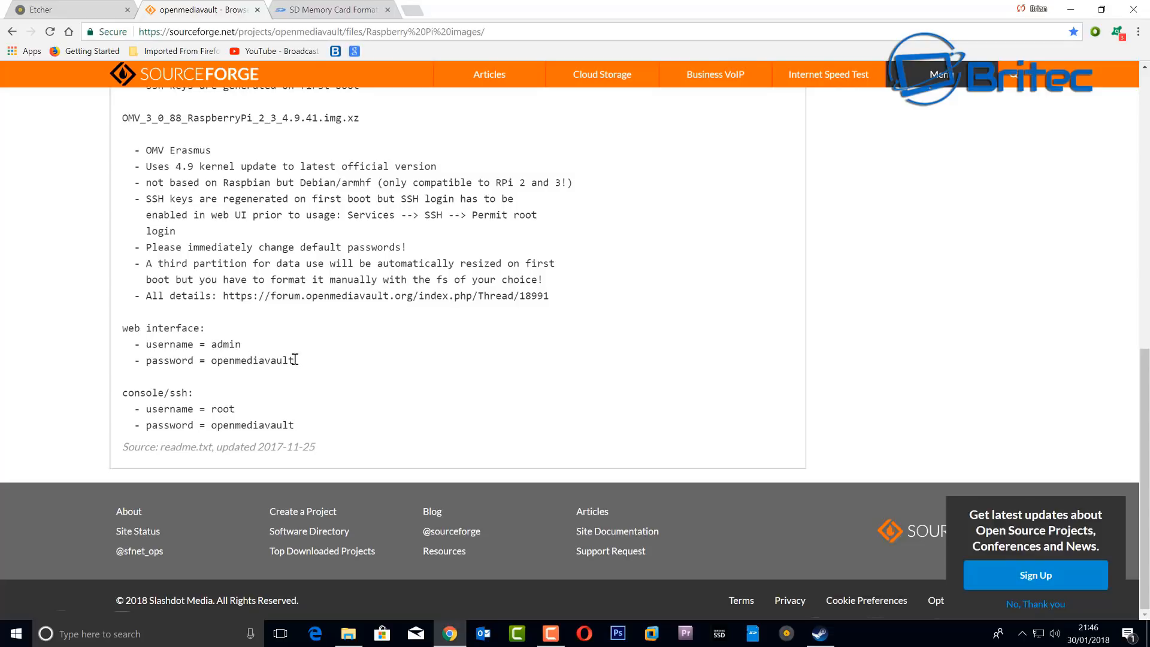
left_click_drag(305, 360, 123, 328)
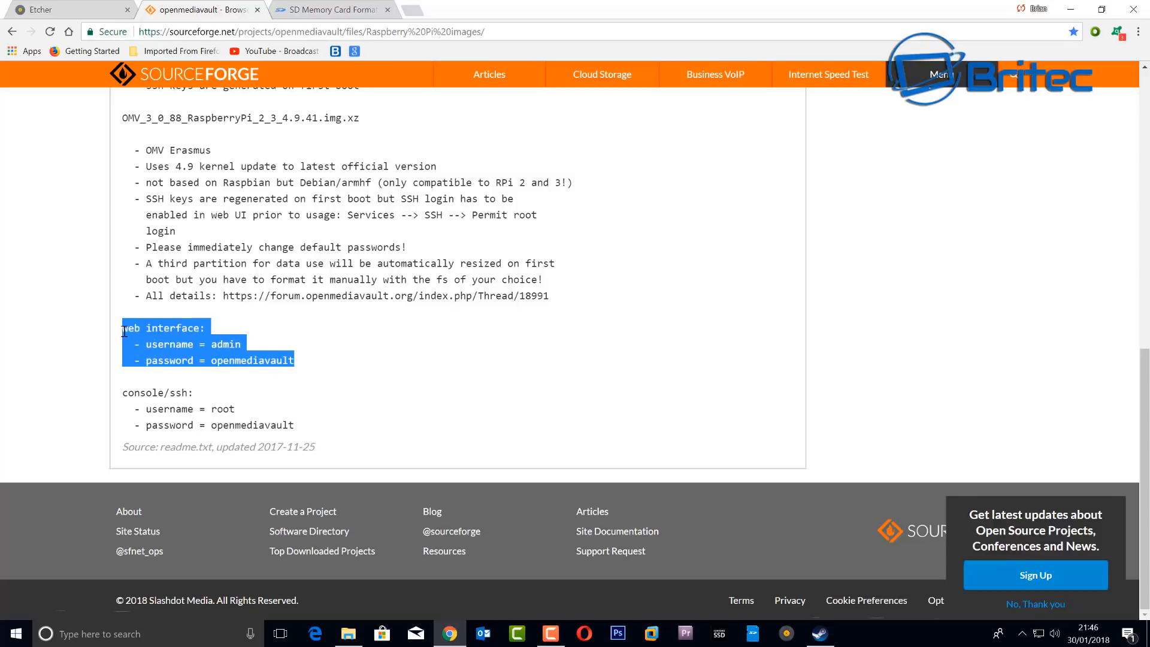
left_click(273, 375)
scroll(377, 359, "up", 10)
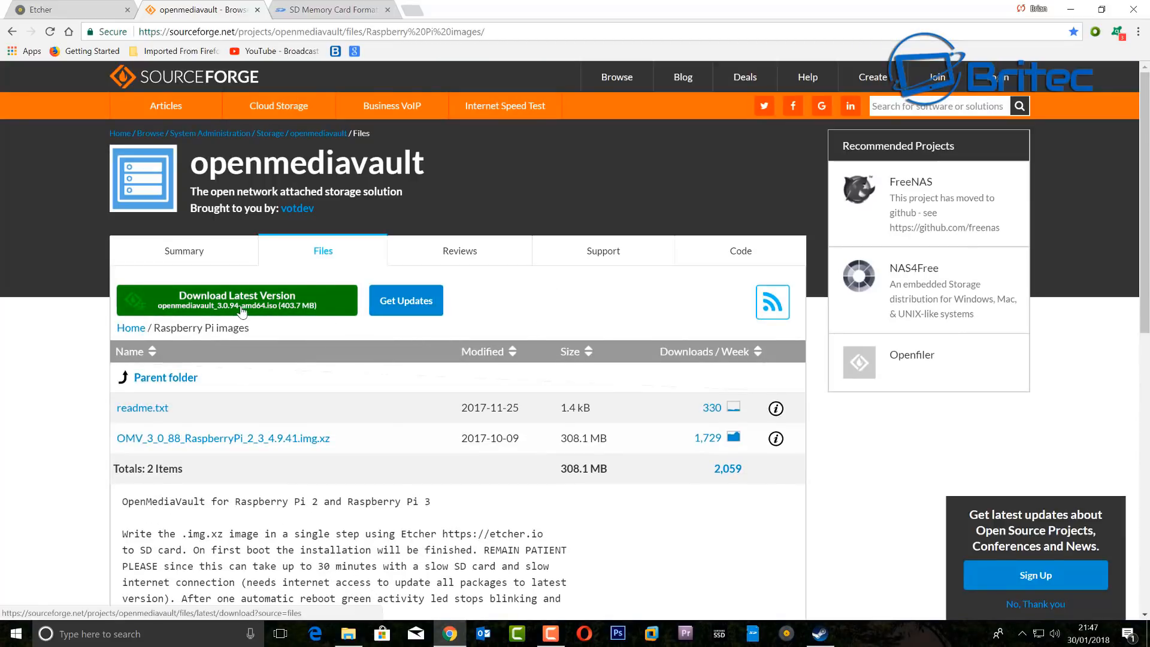
- View the Etcher site, then minimize Chrome to reveal SD Card Formatter
left_click(57, 10)
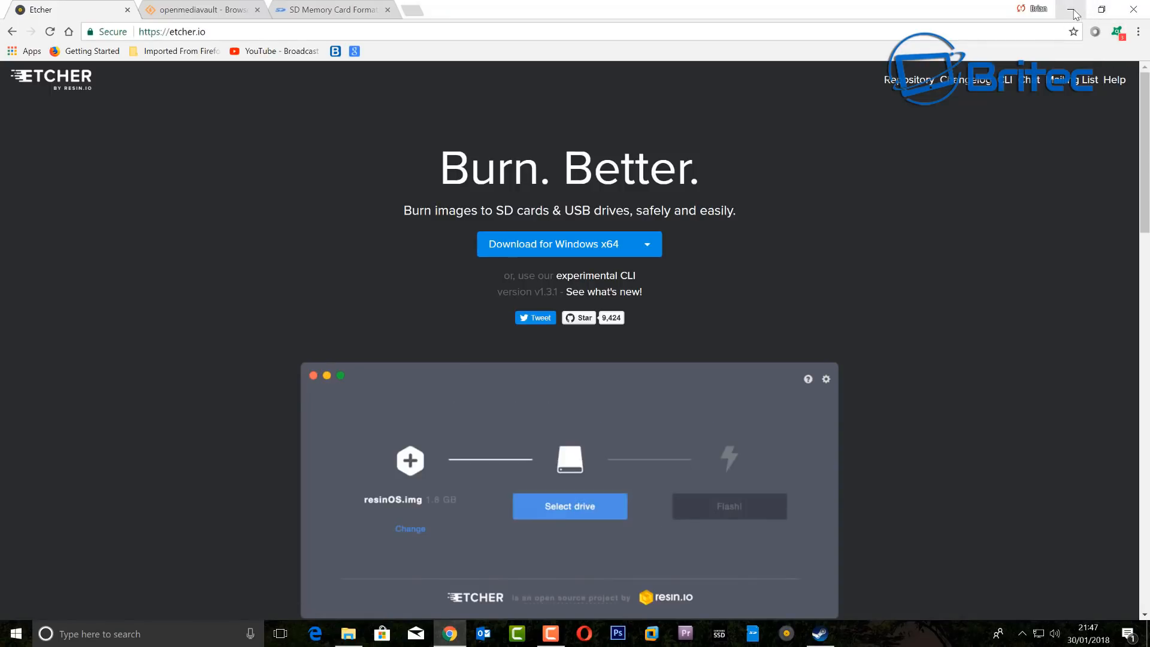
left_click(1068, 11)
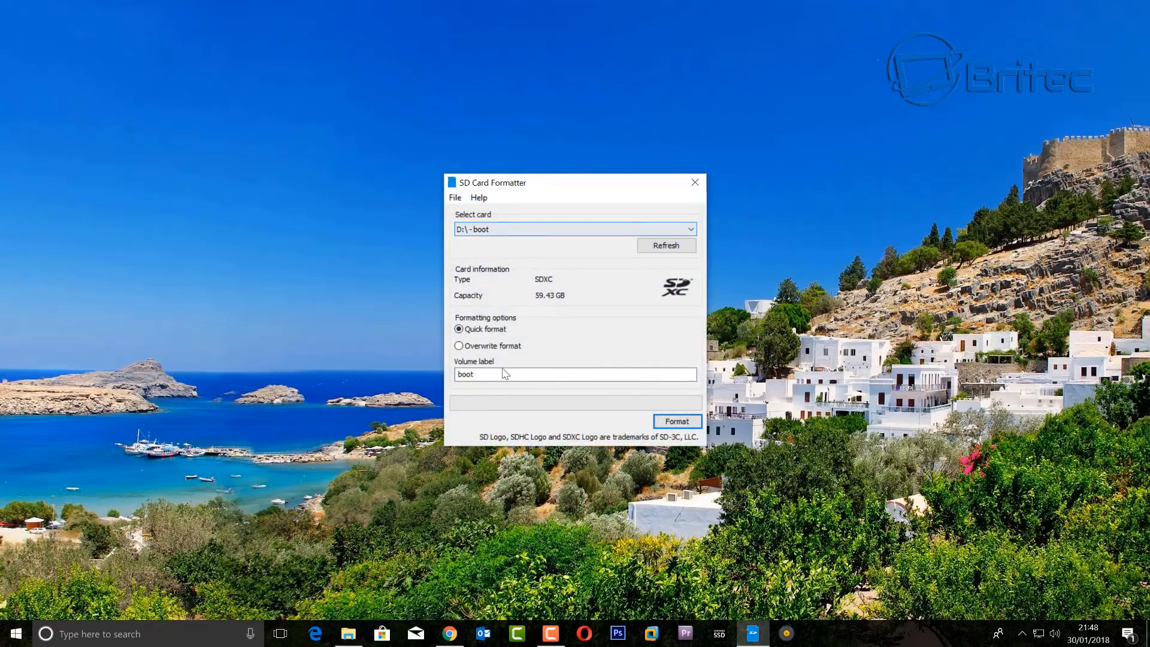
- Keep card D:\ - boot selected and check the drive in This PC
left_click(690, 229)
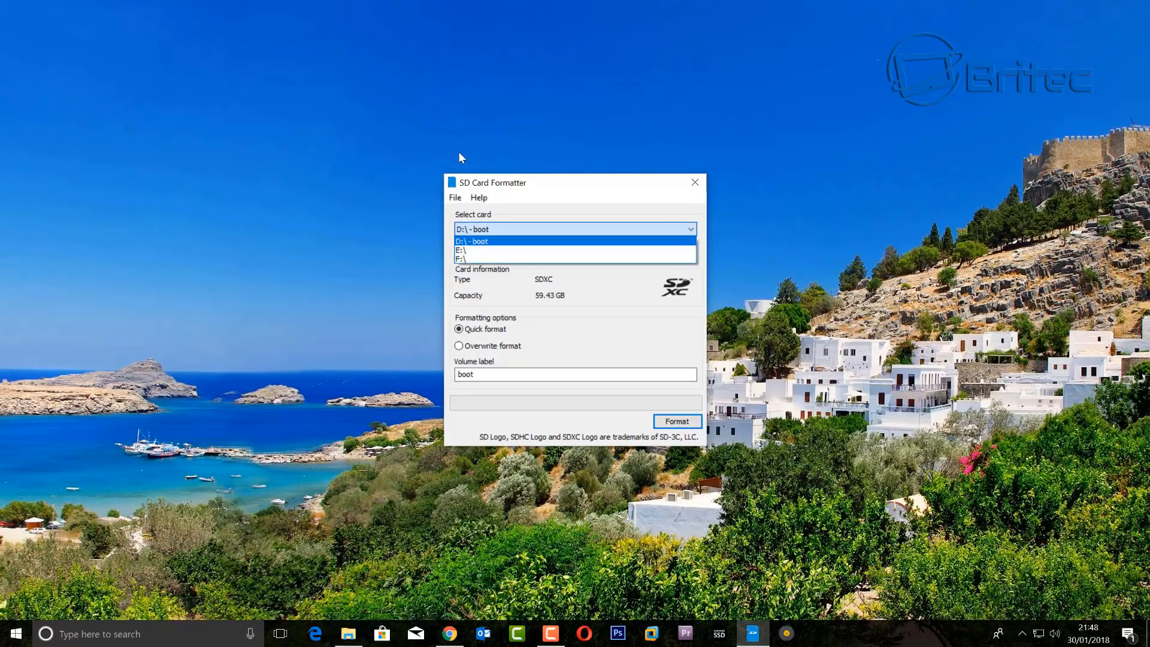
left_click(479, 241)
right_click(345, 639)
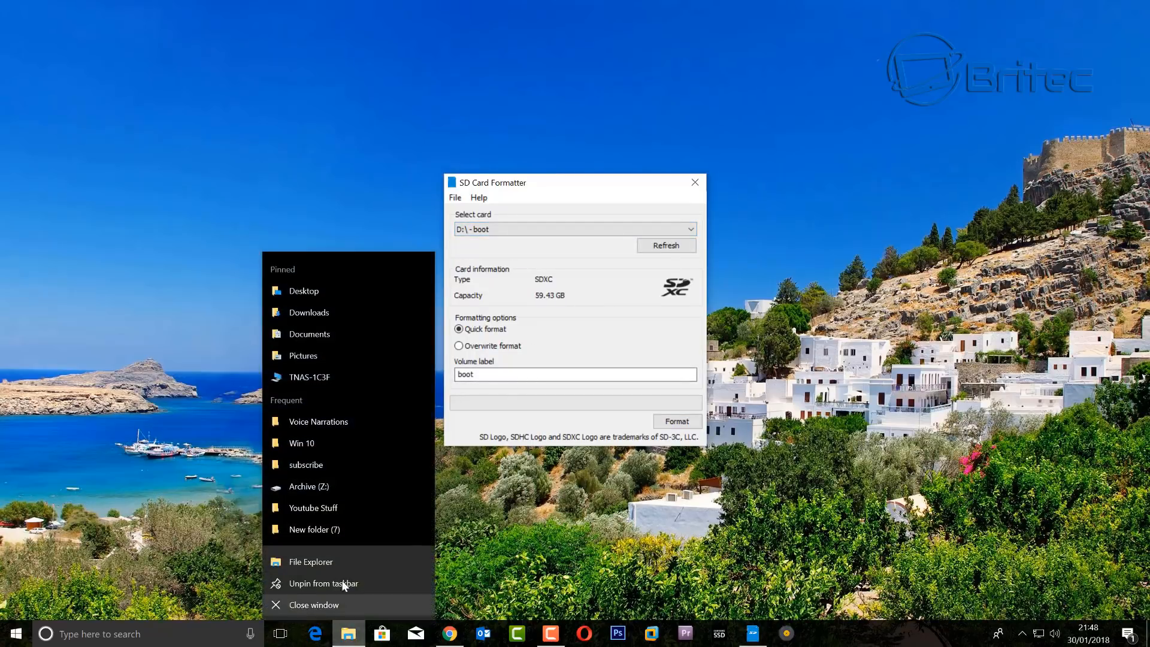
left_click(334, 559)
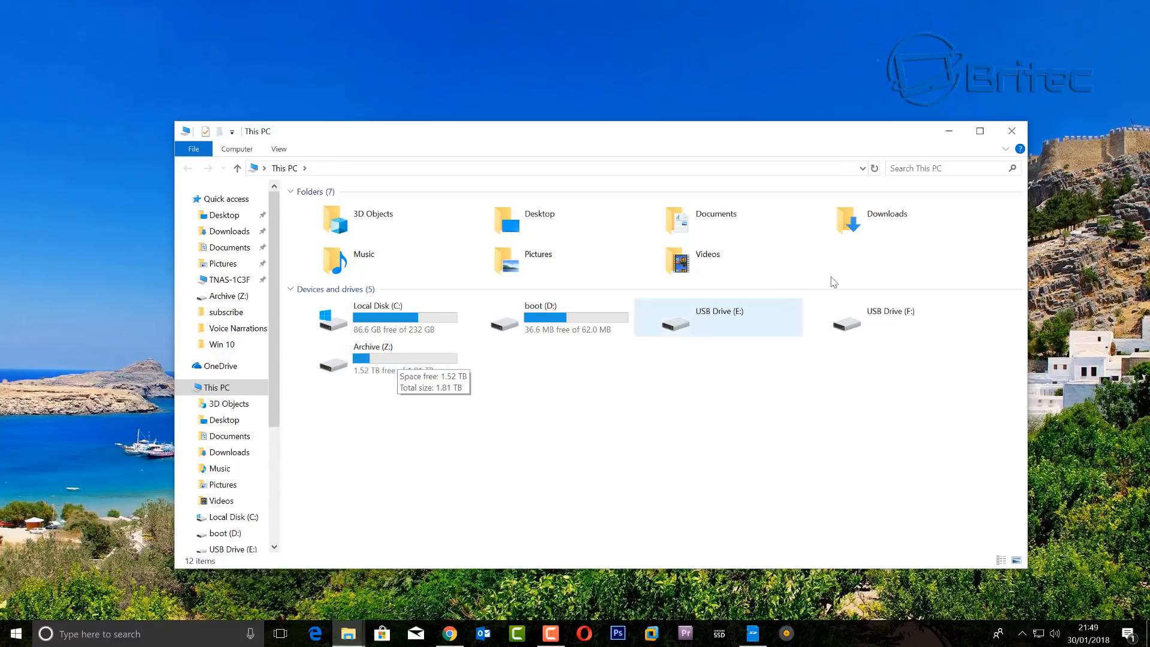
left_click(1012, 131)
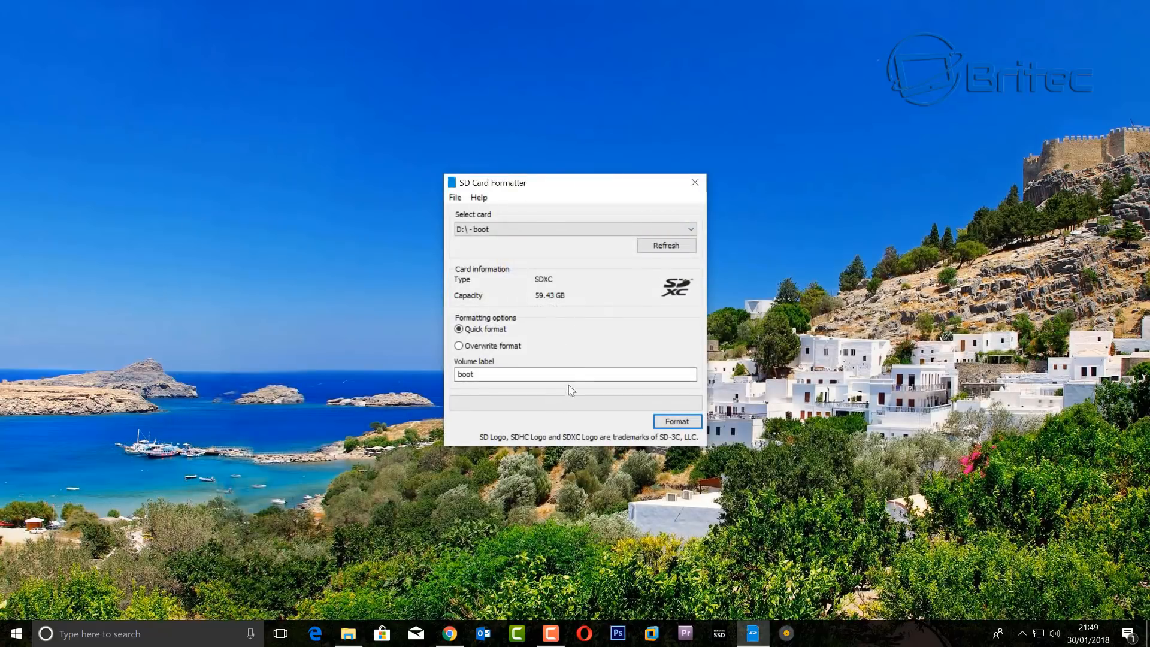
- Quick-format the 59.43 GB boot card and dismiss the completion message
left_click(674, 420)
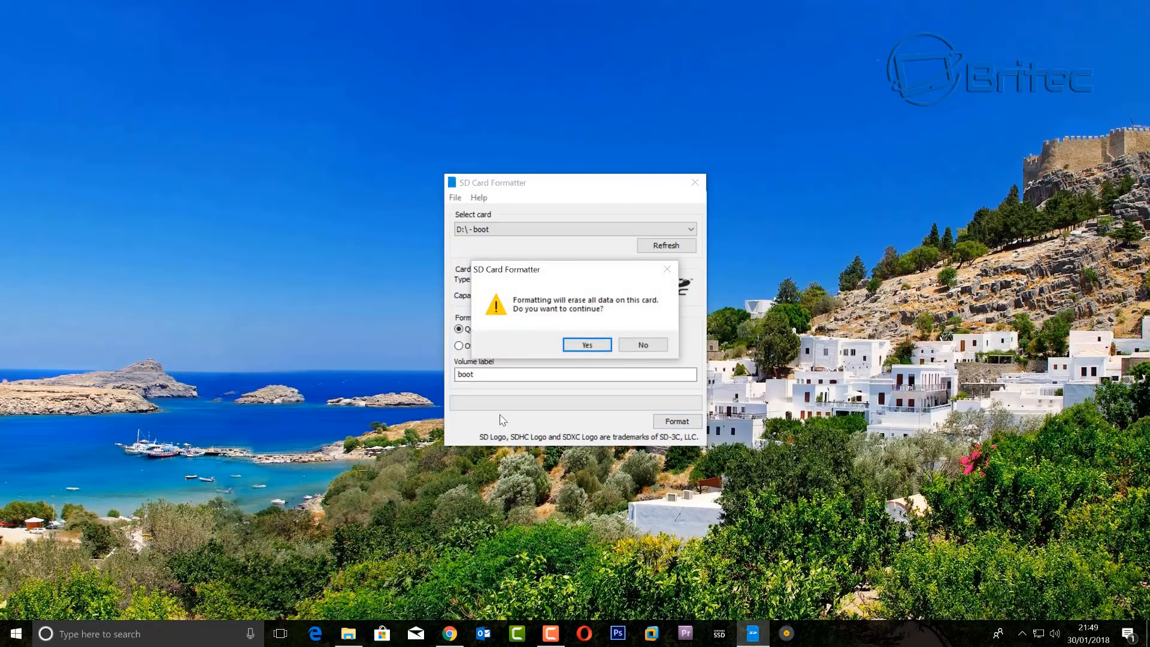
left_click(573, 349)
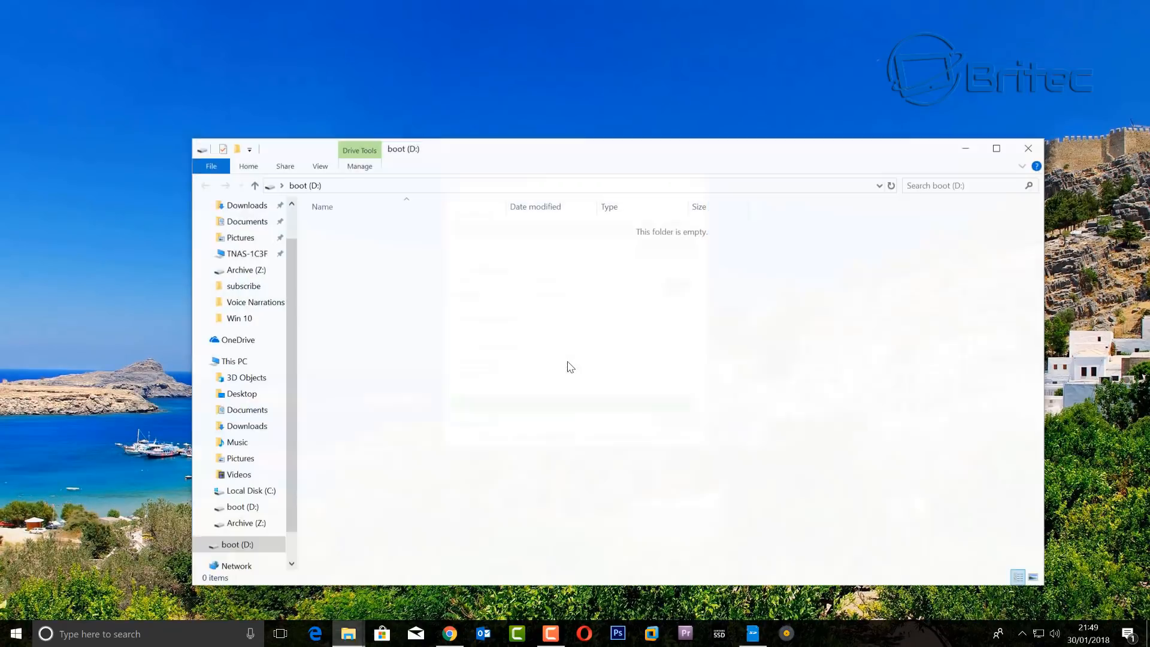
left_click(1028, 148)
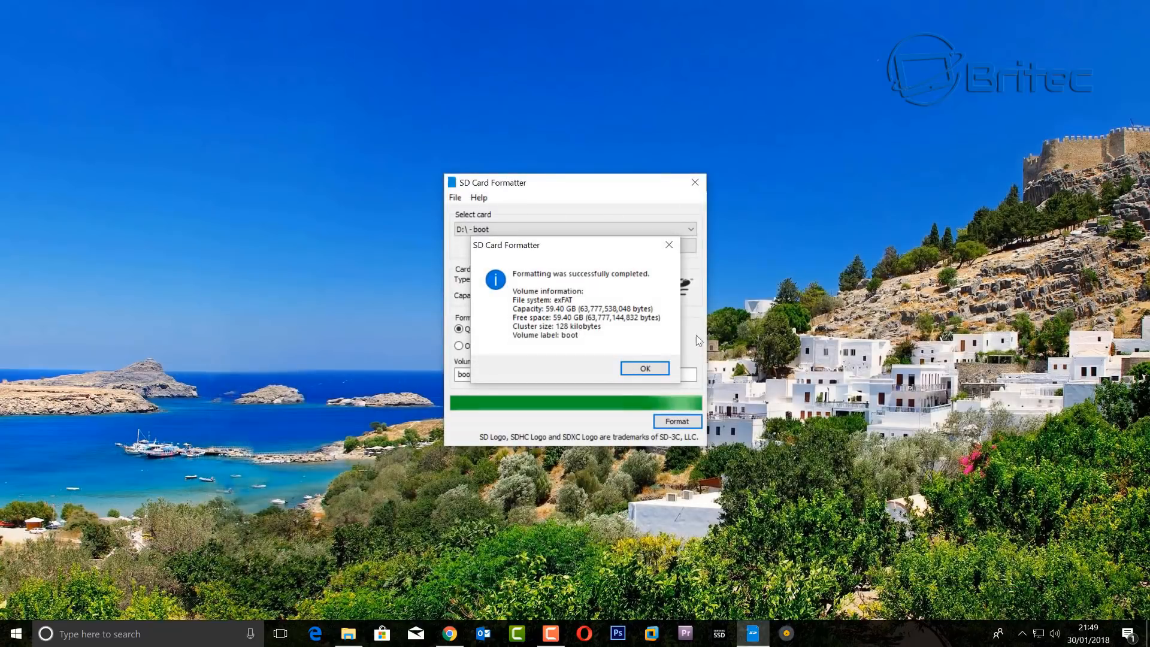
left_click(644, 368)
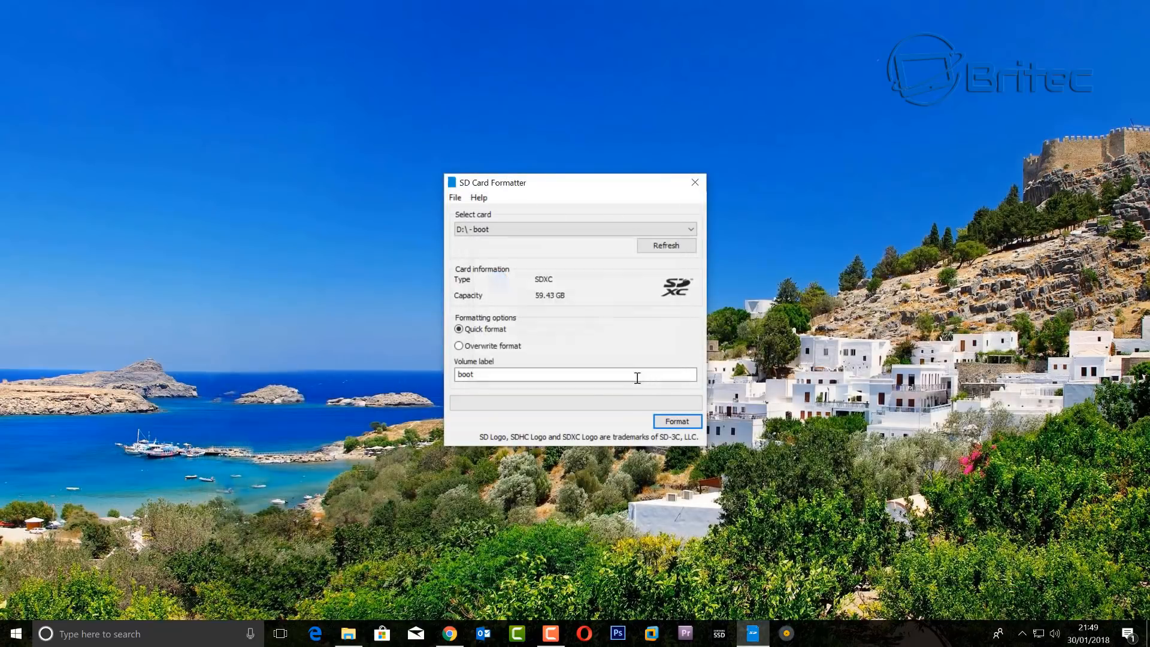
- Check the card drive in a This PC window, then close it
right_click(346, 635)
left_click(341, 566)
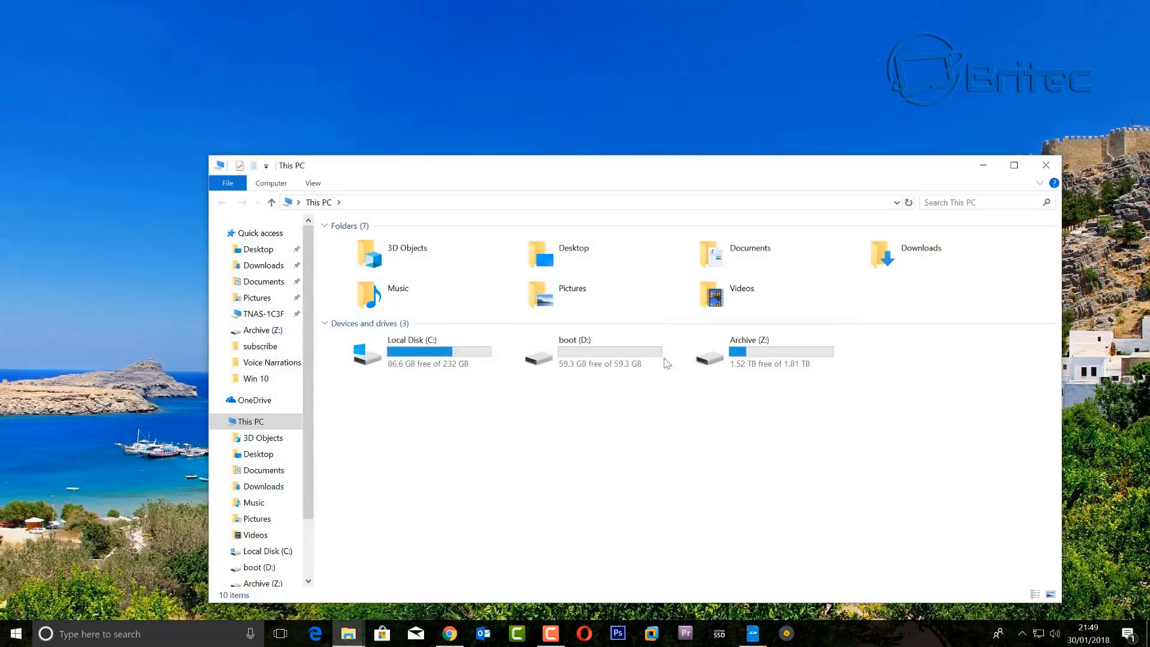
left_click(1051, 175)
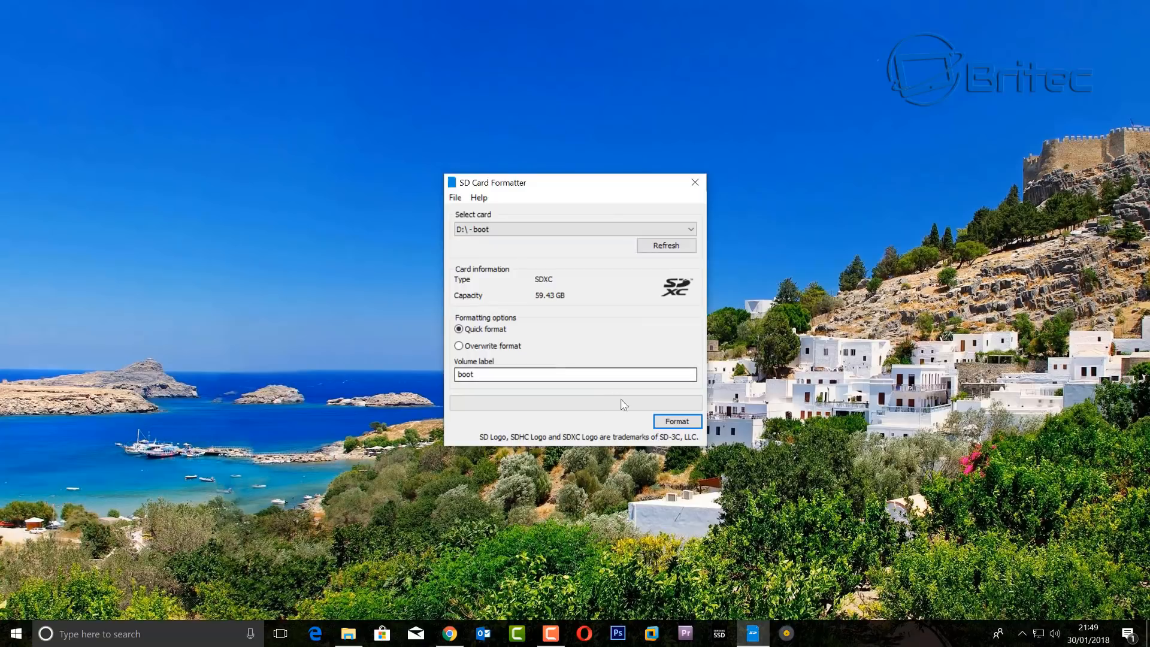
- Reformat the card with volume label 'backup' and close SD Card Formatter
left_click_drag(496, 375, 385, 371)
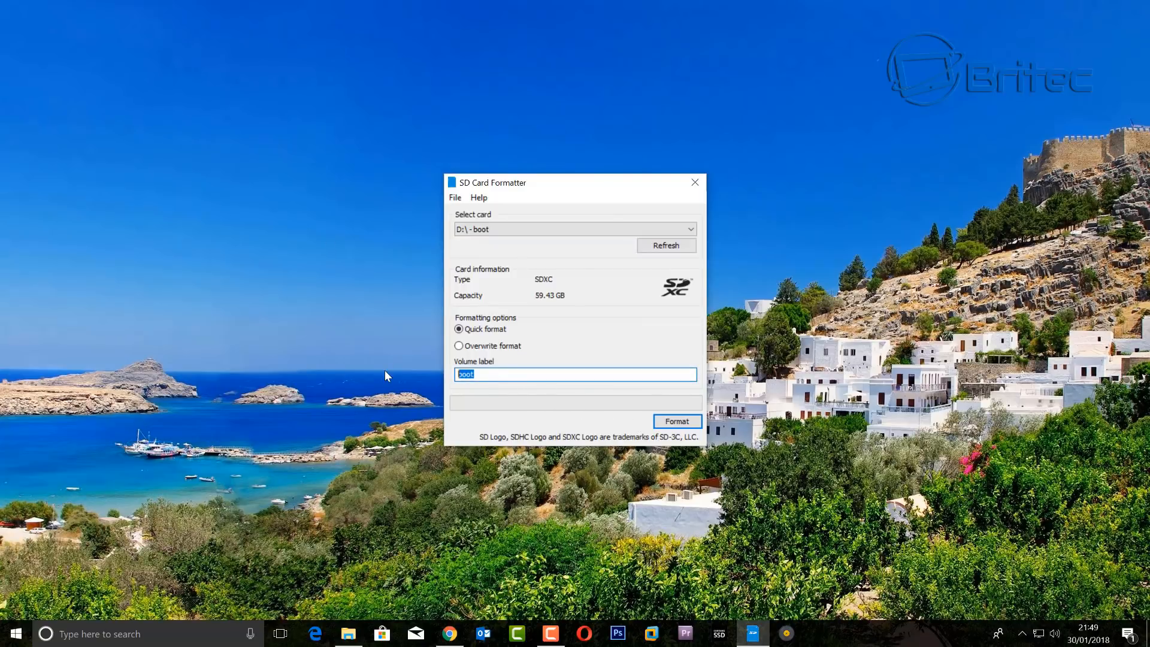
type("backup")
left_click(675, 422)
key("Return")
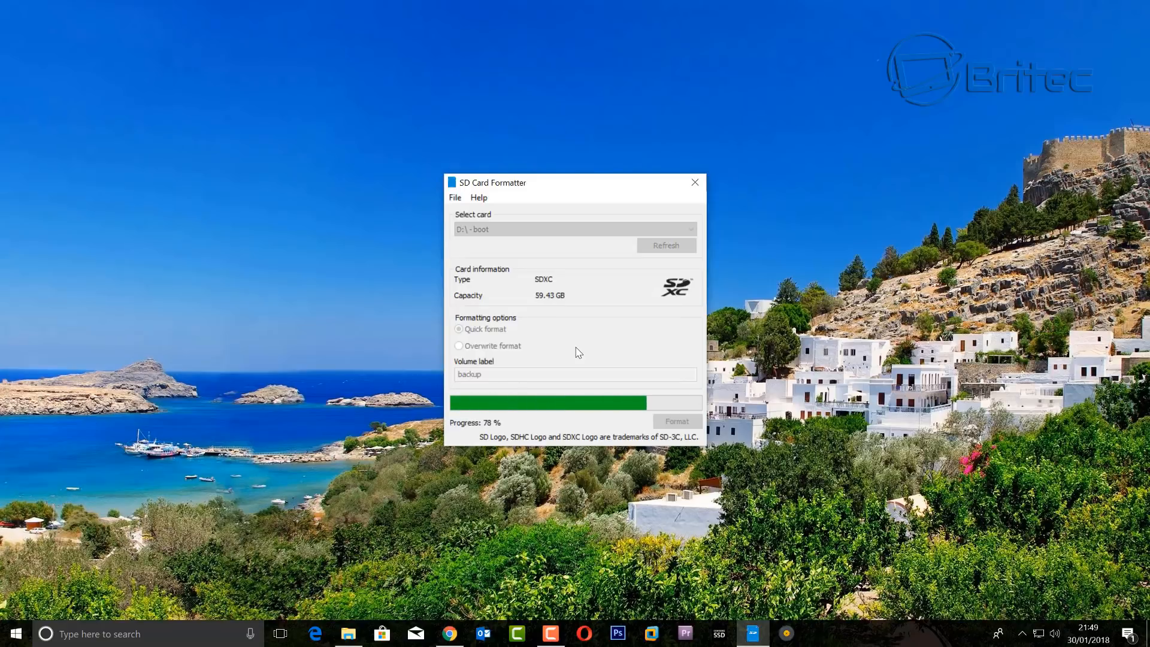
left_click(647, 369)
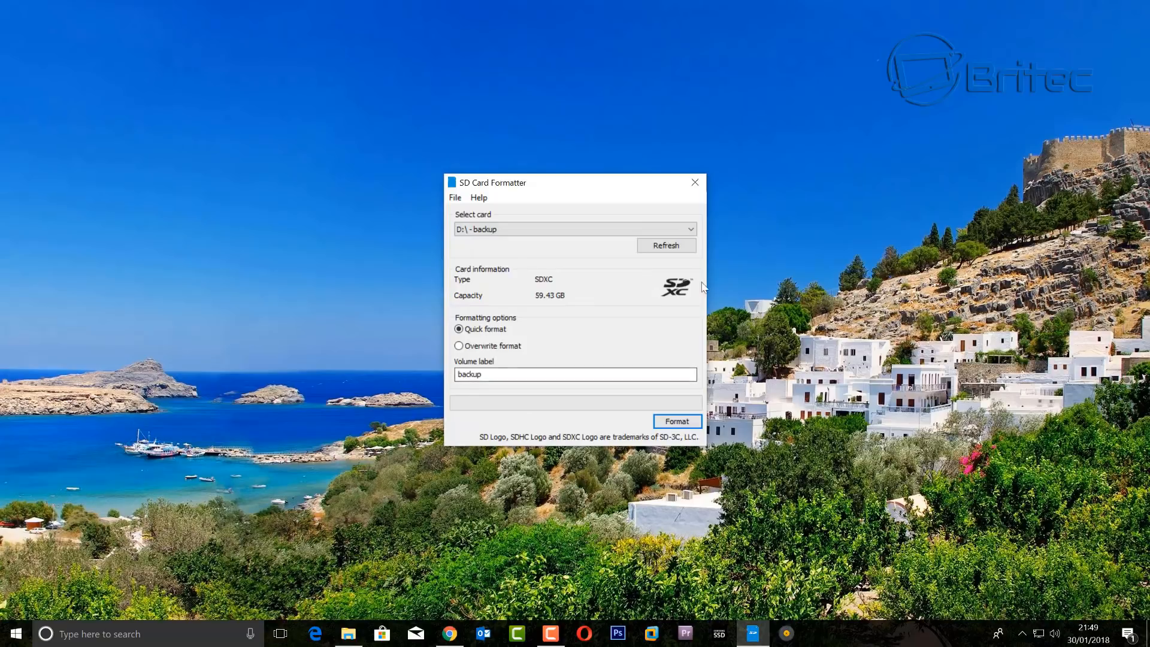
left_click(694, 183)
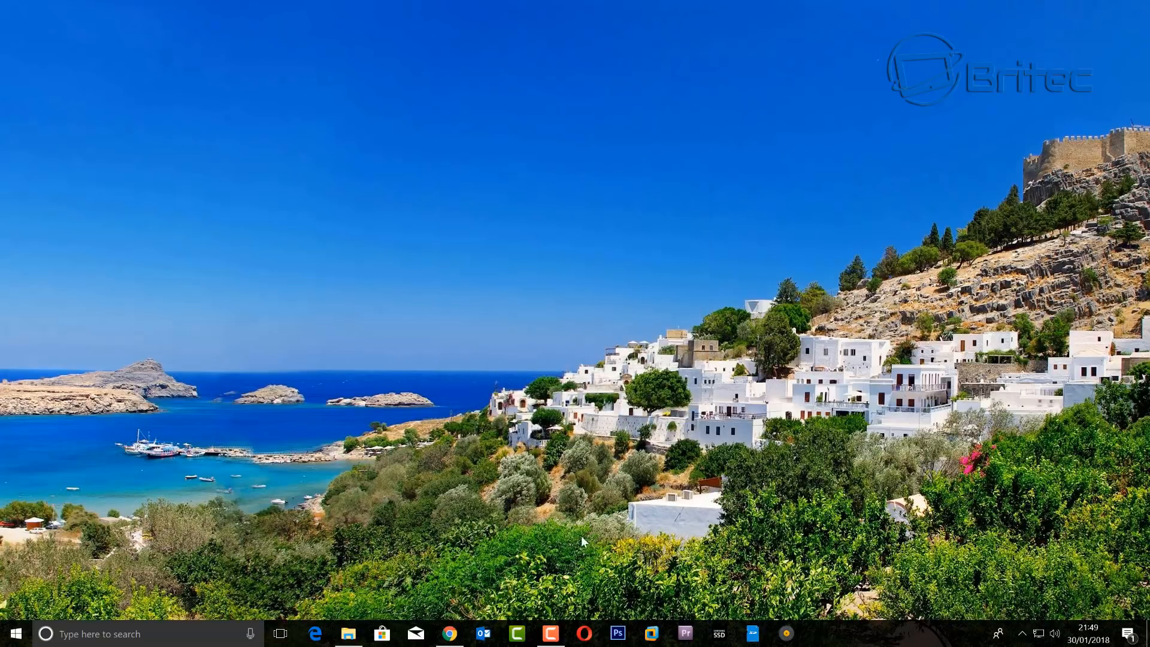
- Open the .img.xz in 7-Zip and drag OMV_3_0_88_RaspberryPi_2_3_4.9.41.img into the openmediavault folder
left_click(348, 633)
left_click(362, 195)
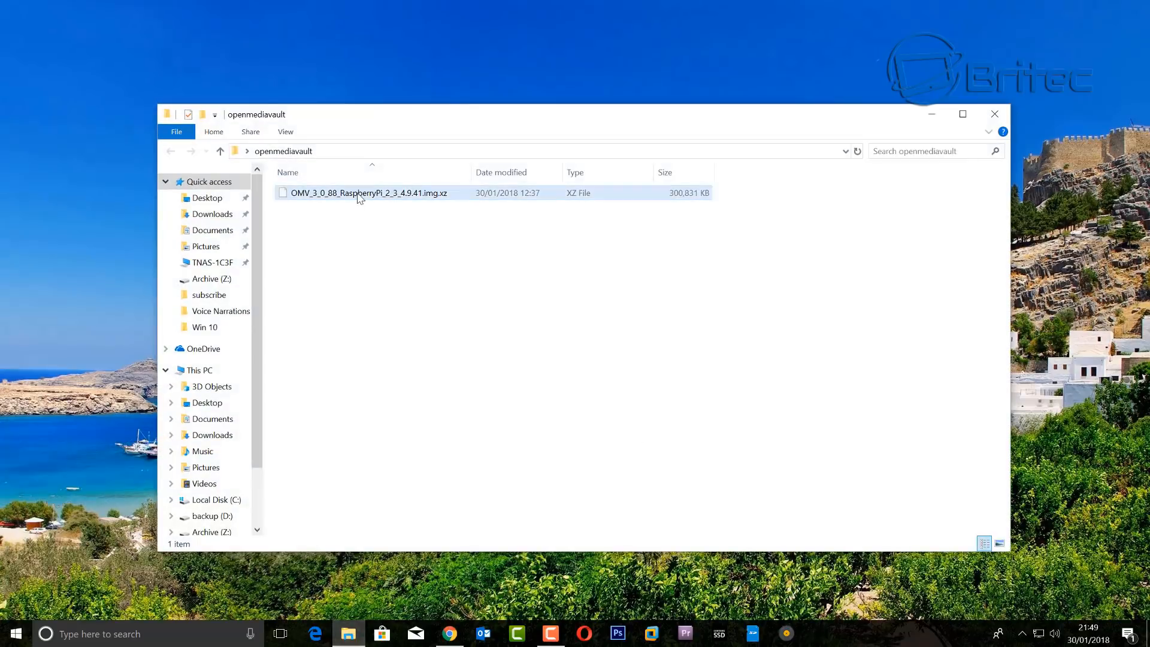
left_click(419, 224)
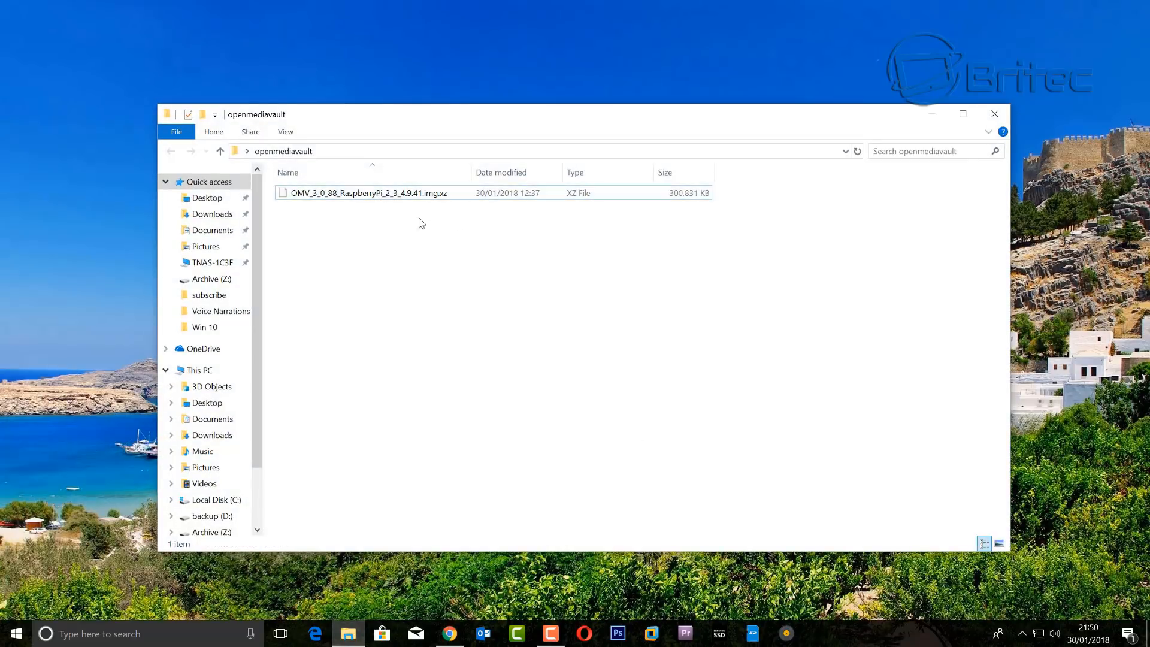
right_click(383, 193)
mouse_move(465, 219)
left_click(655, 221)
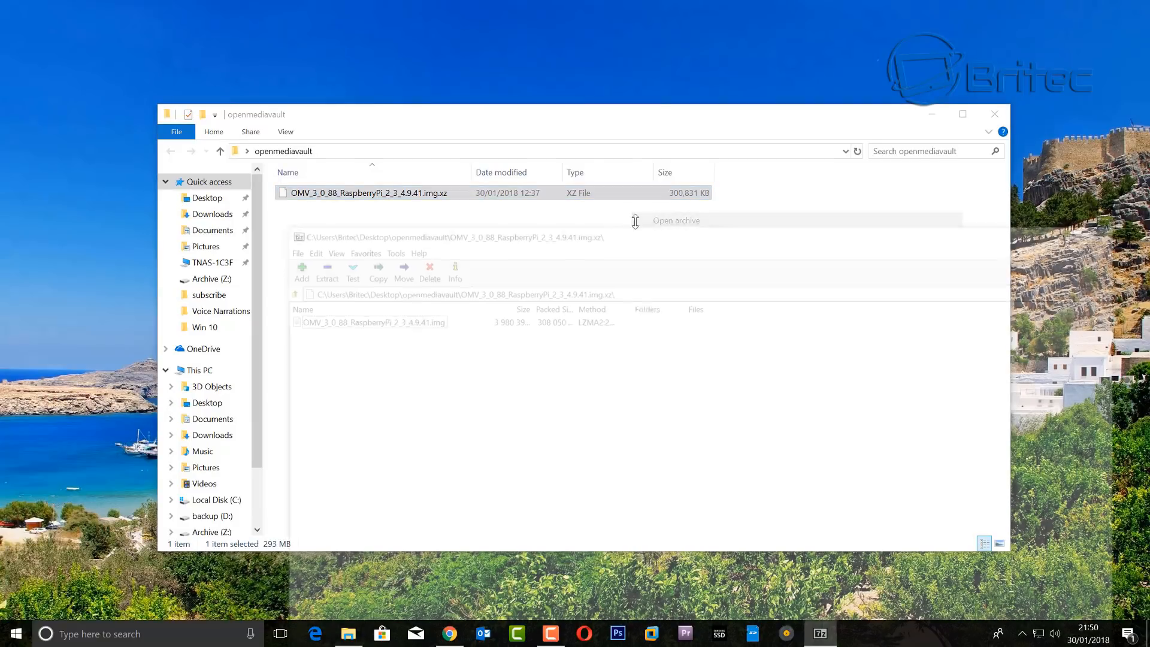
left_click_drag(413, 263, 410, 266)
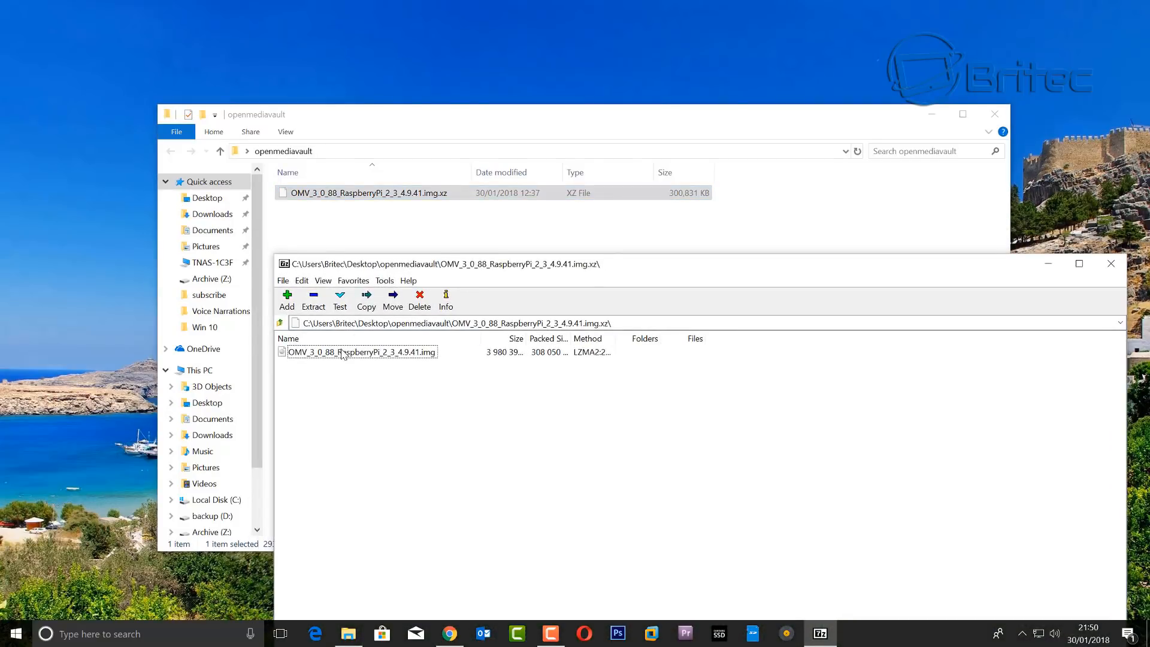
left_click_drag(345, 352, 371, 239)
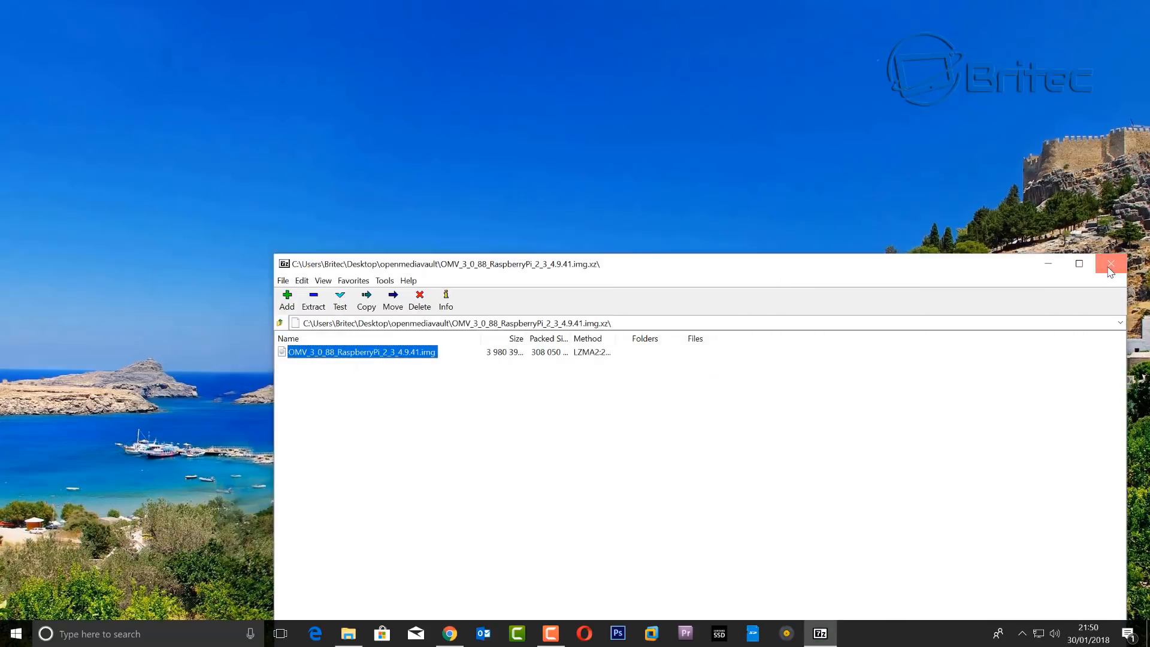
left_click(1110, 264)
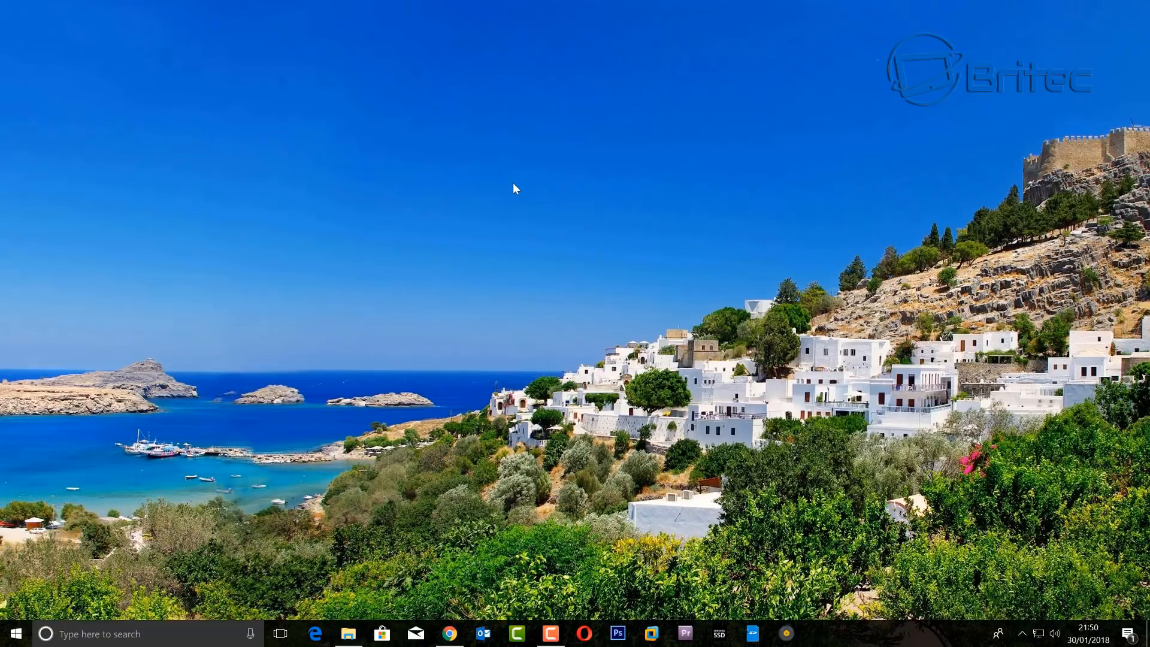
- In Etcher, choose OMV_3_0_88_RaspberryPi_2_3_4.9.41.img and flash it to the 63.81 GB drive
left_click(785, 631)
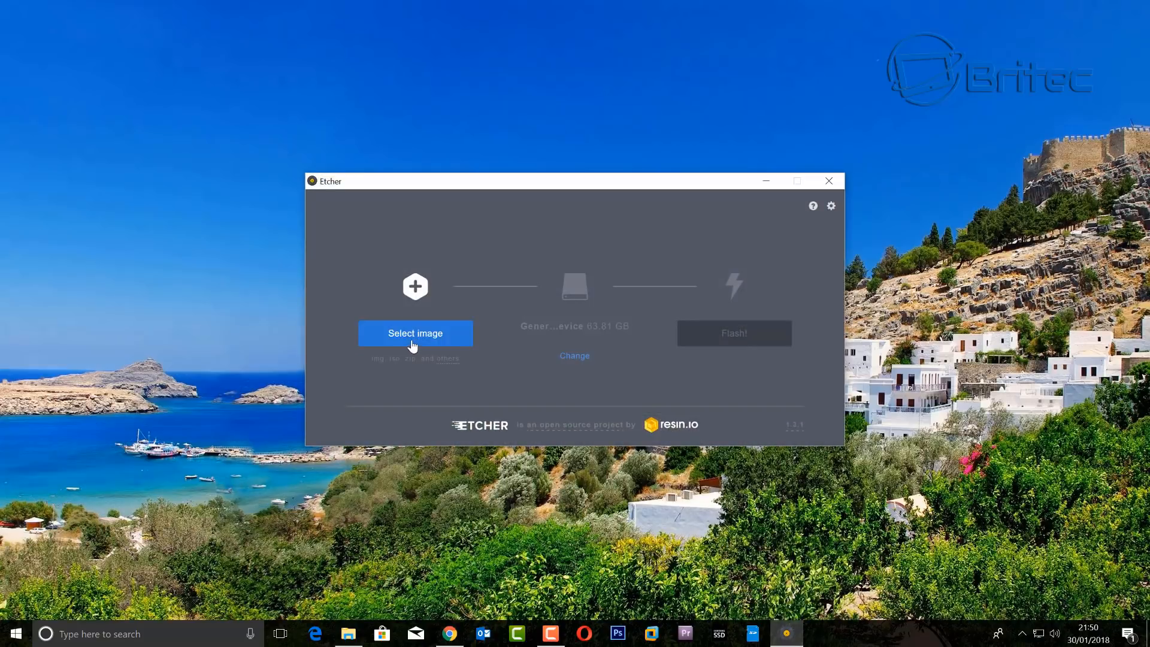
left_click(411, 339)
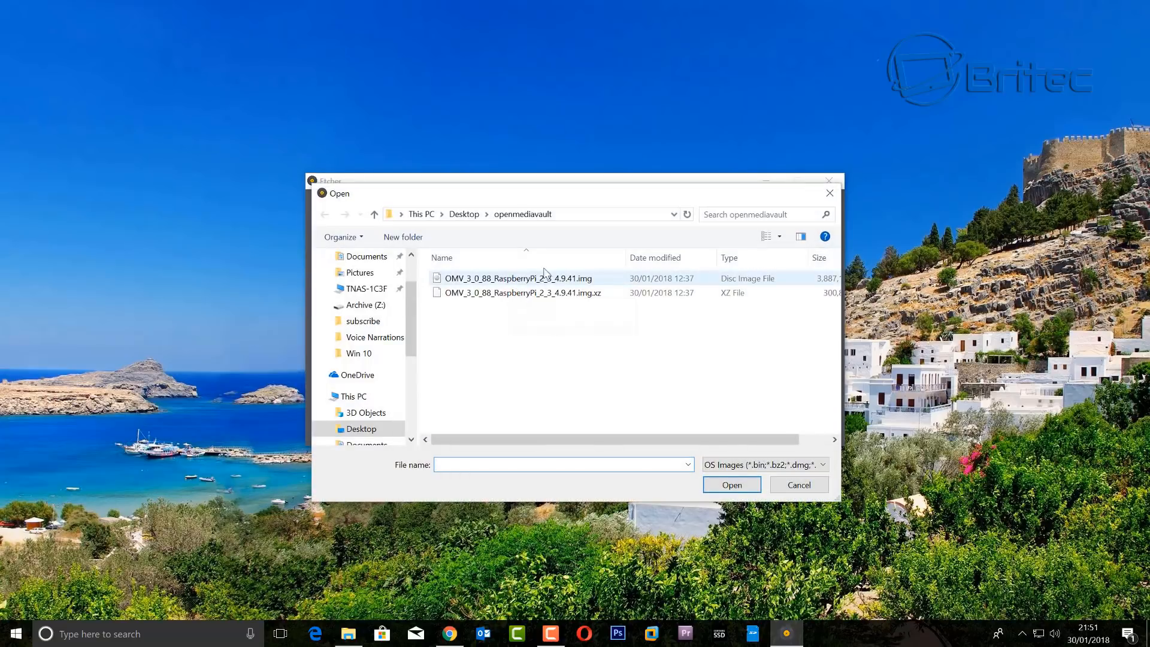
left_click_drag(574, 199, 567, 191)
left_click(519, 271)
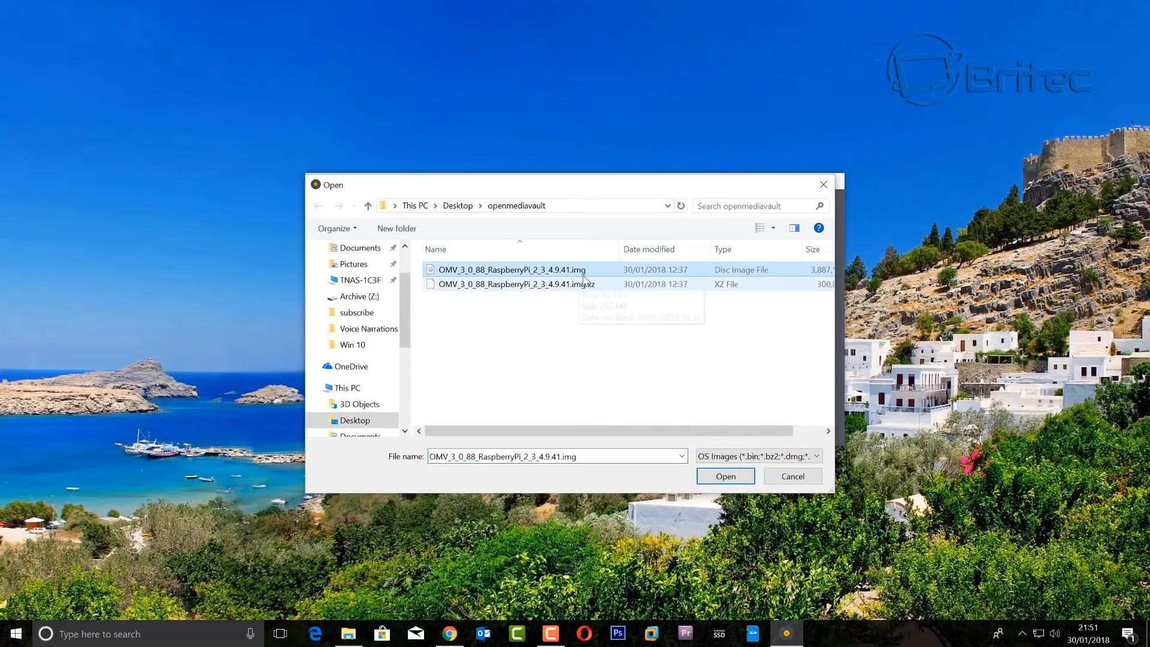
left_click(726, 476)
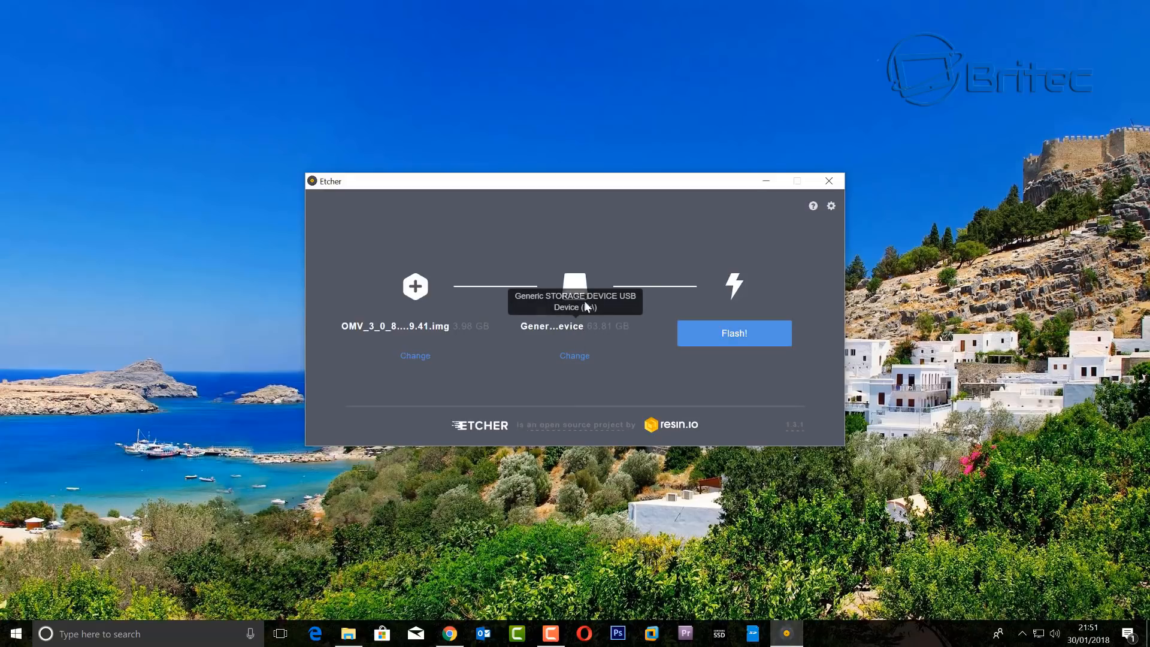
left_click(745, 336)
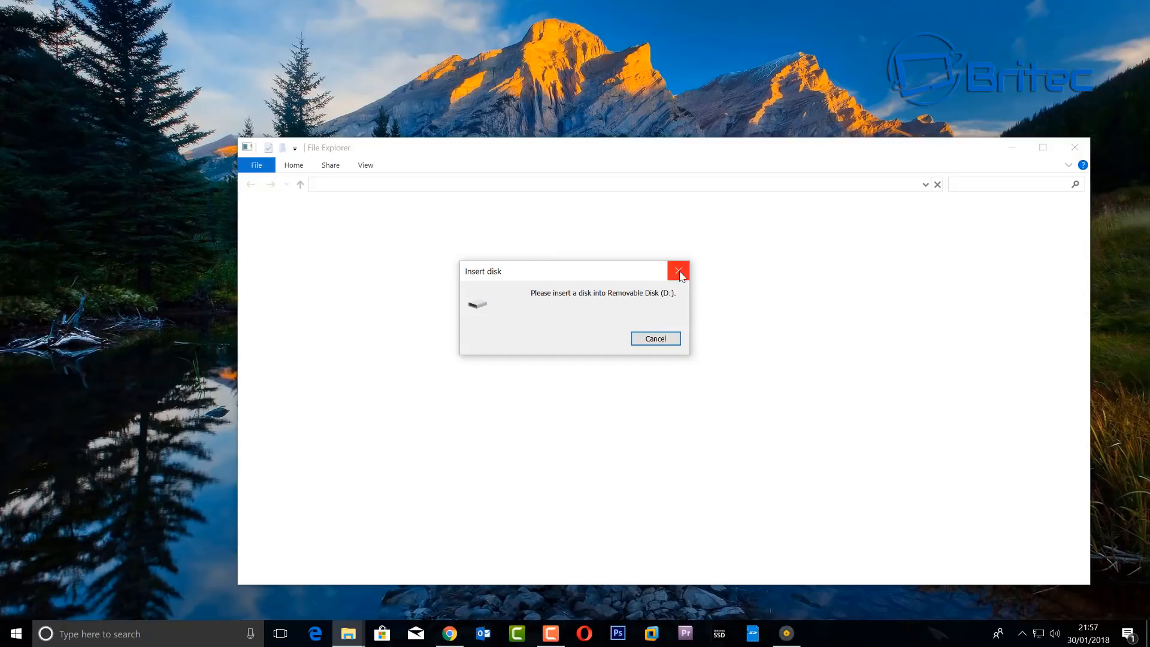
- Dismiss the Insert disk prompt and close Etcher after Flash Complete
left_click(678, 270)
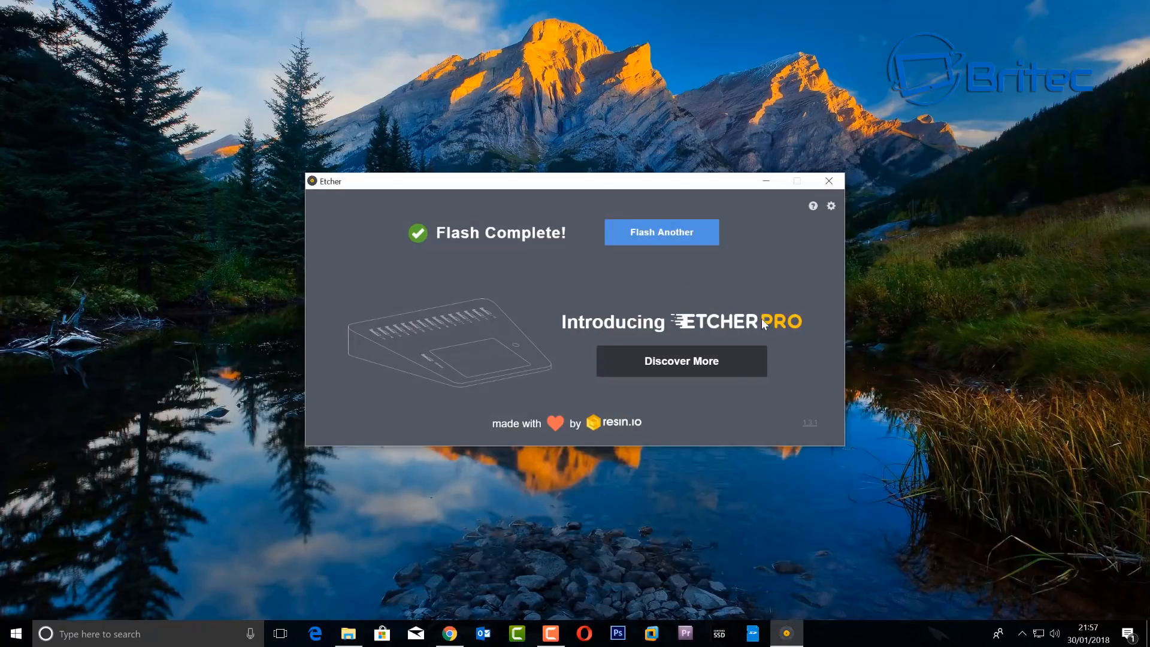
left_click(829, 180)
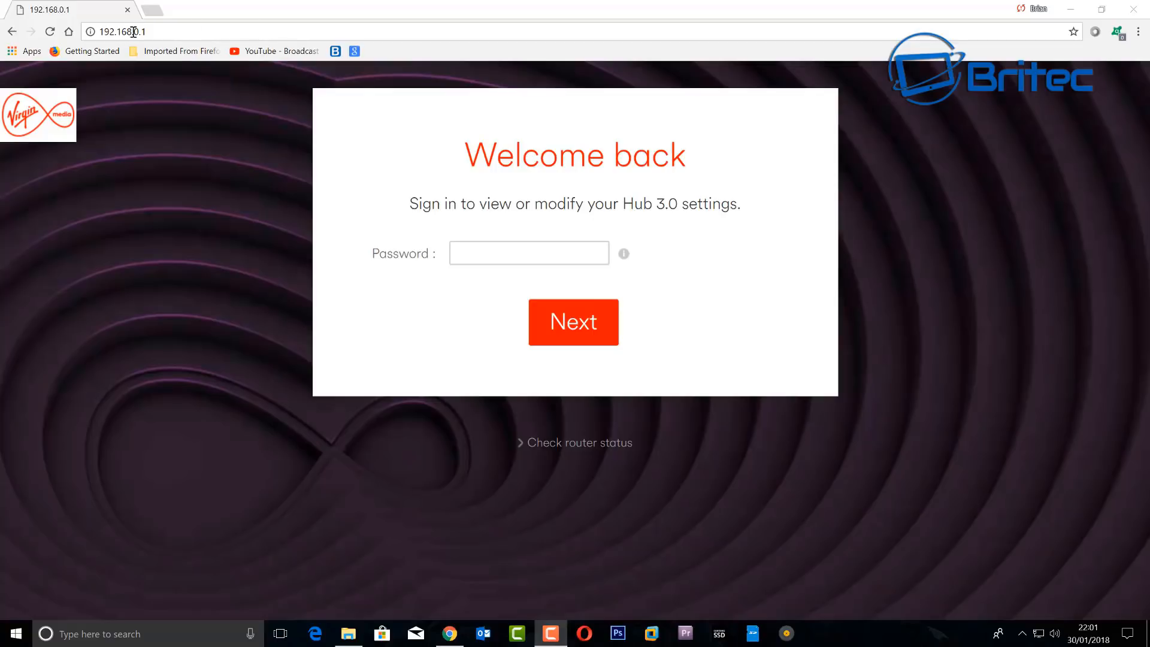
- Sign in to the hub and copy the raspberrypi's address 192.168.0.27
left_click(458, 252)
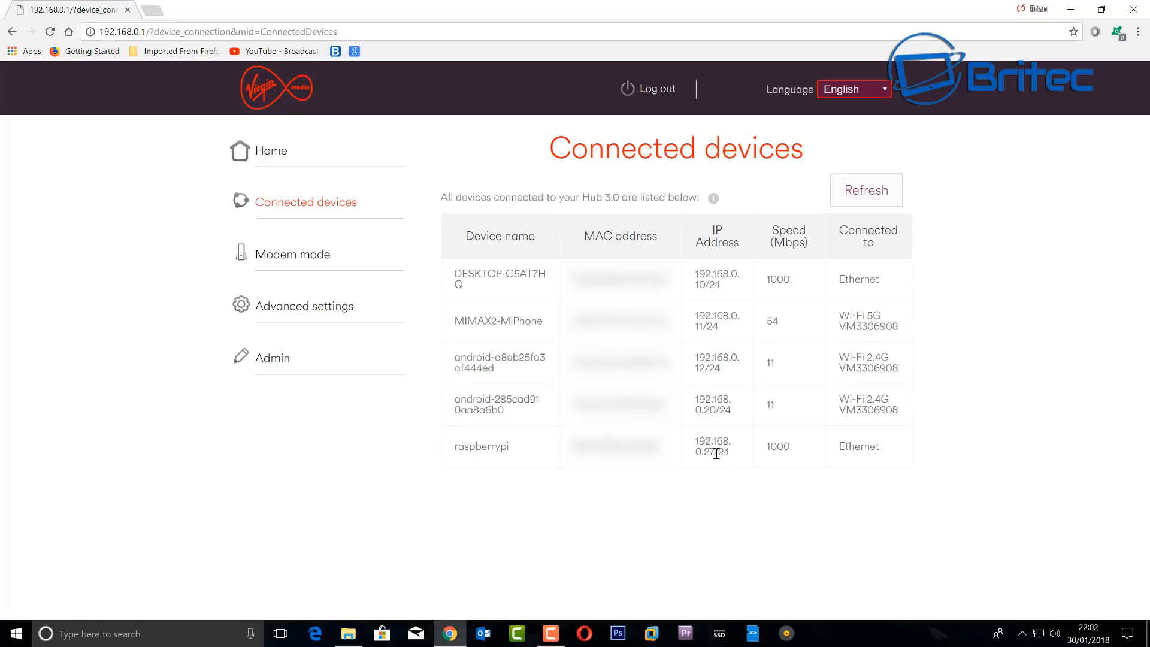
left_click_drag(715, 450, 701, 449)
left_click_drag(701, 450, 696, 445)
right_click(704, 441)
left_click(712, 452)
- Paste 192.168.0.27 into the address bar to load the openmediavault login
right_click(127, 31)
left_click(273, 114)
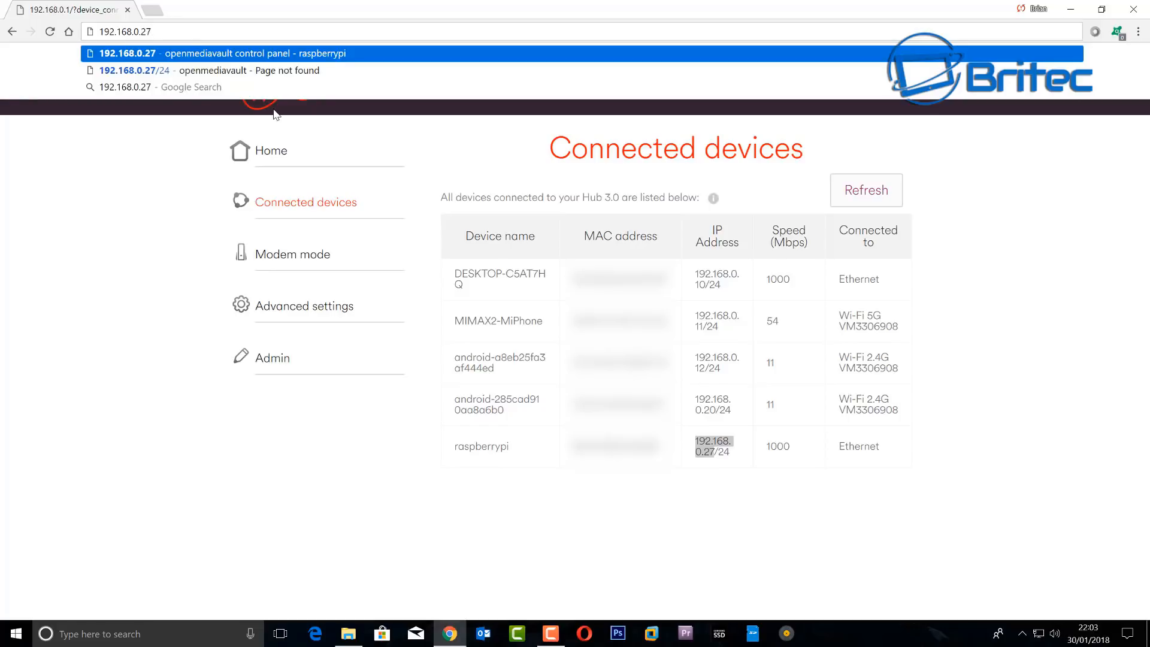
key("Return")
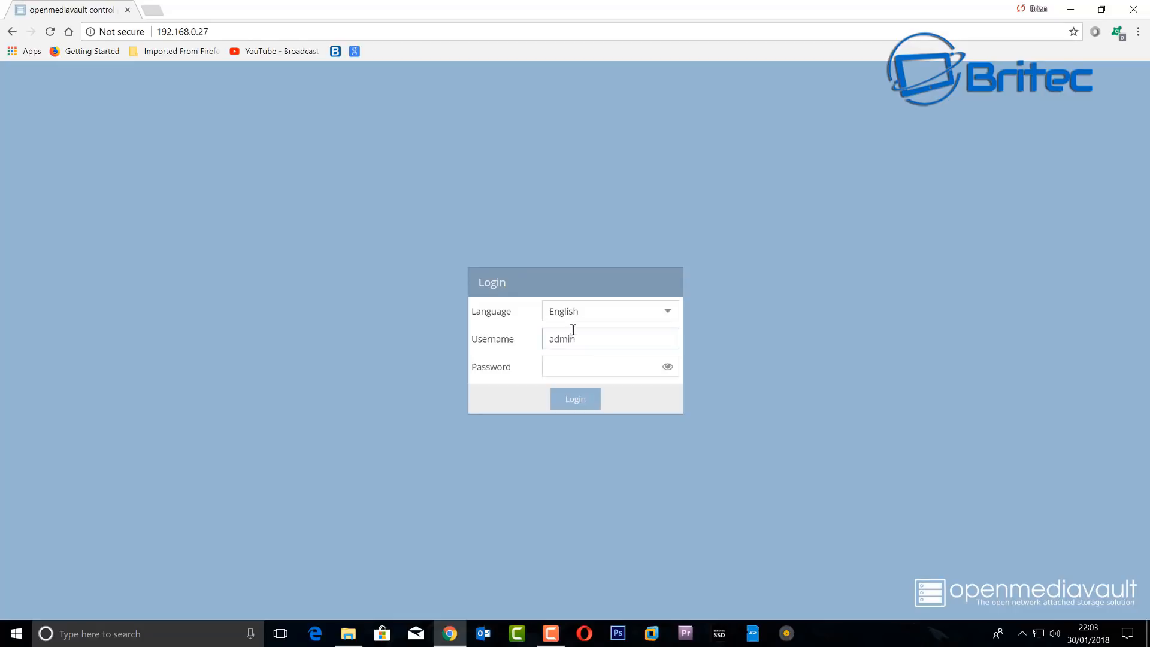
- Log in to the OpenMediaVault web console with the admin password and decline Chrome's save-password offer
left_click(571, 369)
type("op")
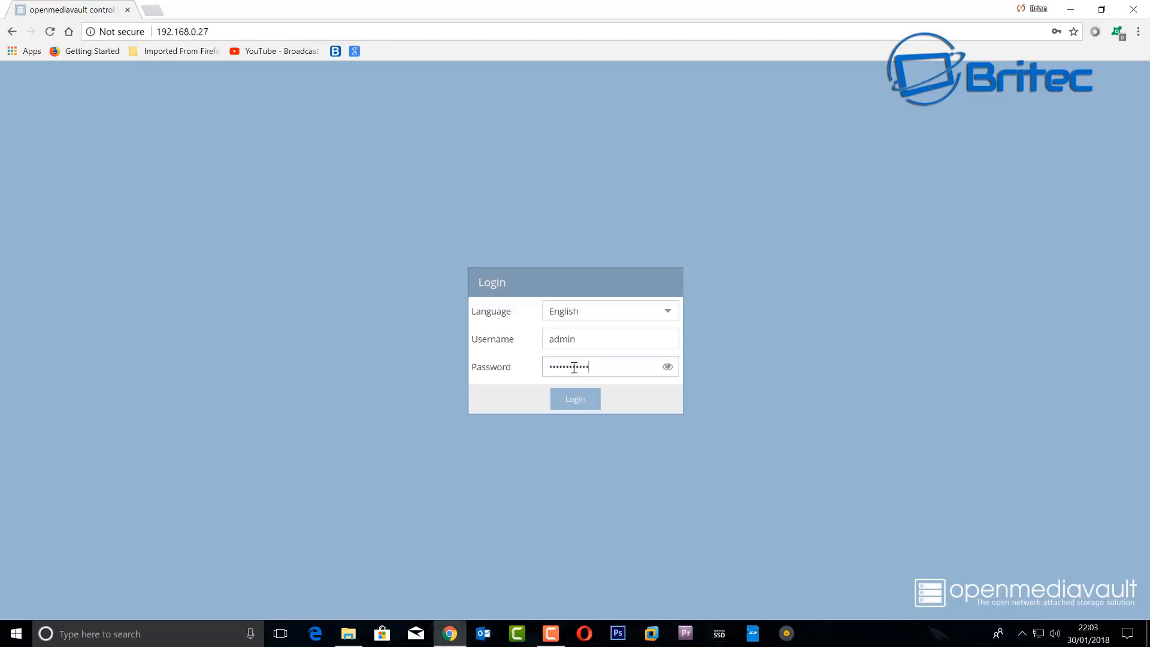
left_click(580, 398)
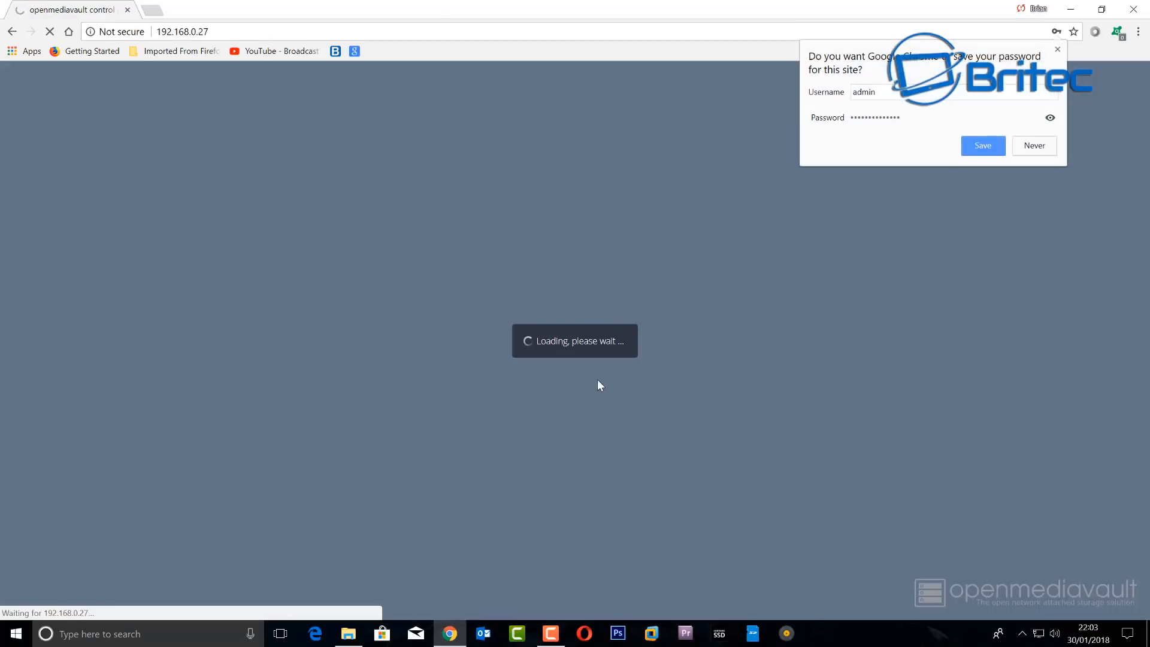
left_click(1056, 50)
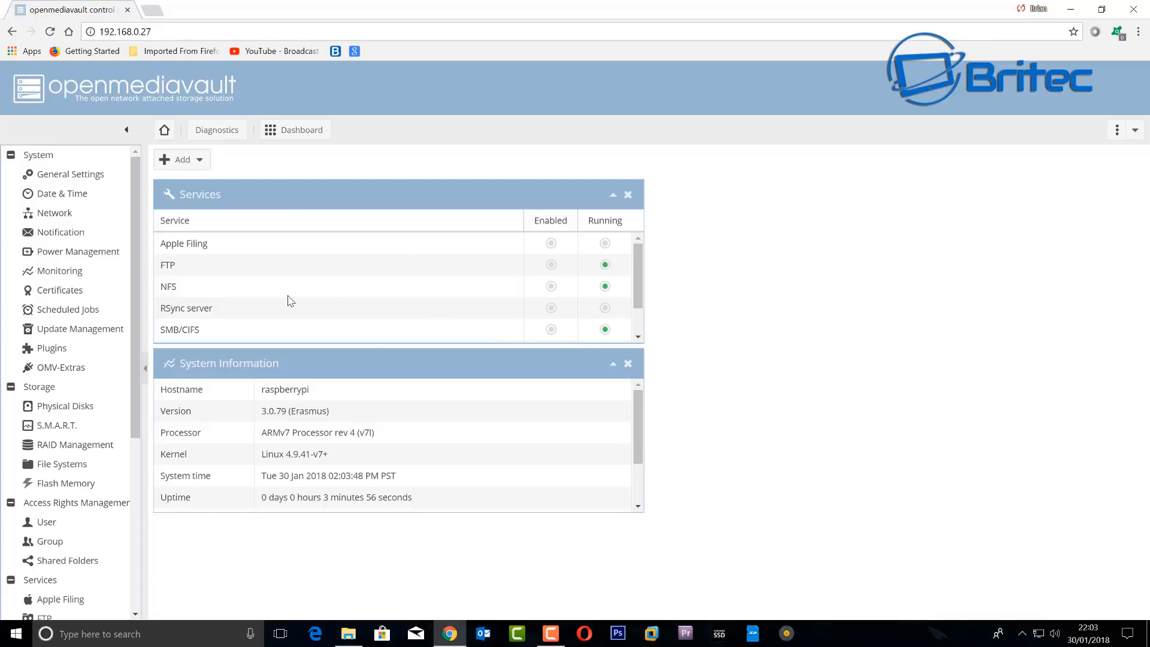
- Enter and confirm a new web administrator password in General Settings, then save it
left_click(89, 176)
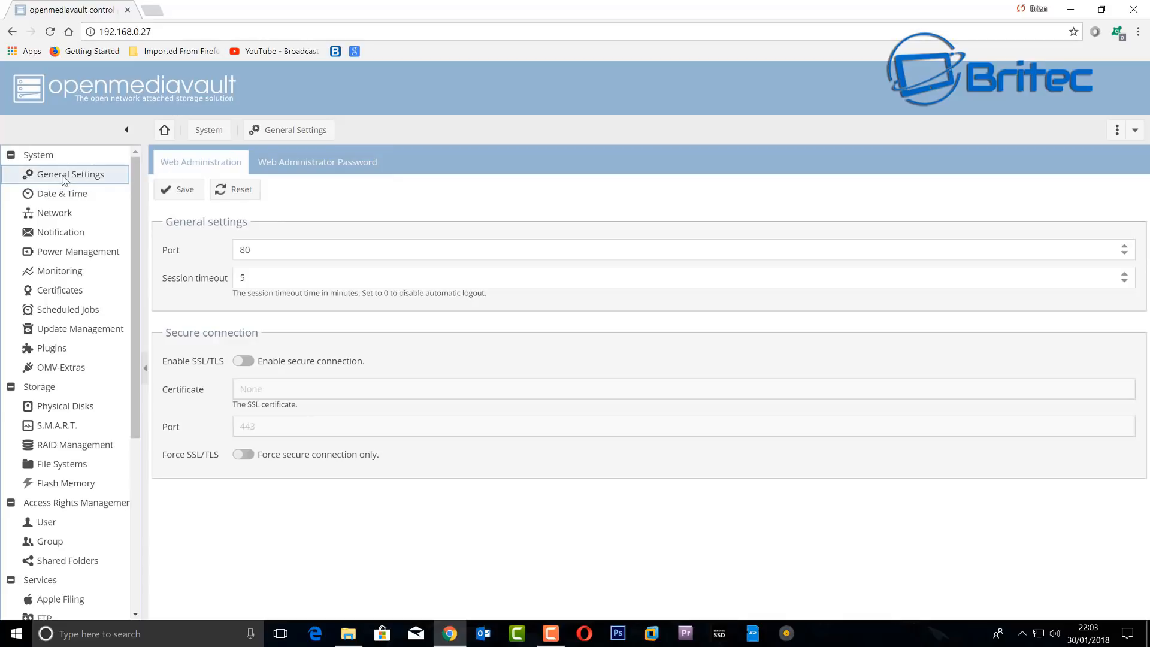
left_click(311, 167)
left_click(246, 220)
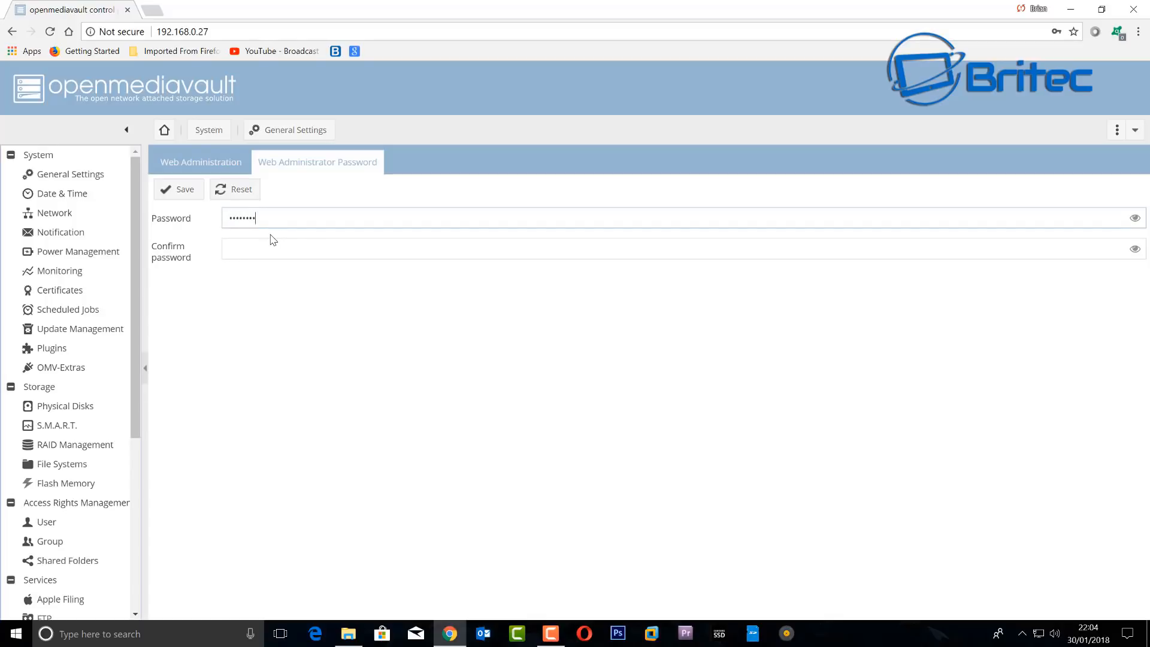
left_click(253, 251)
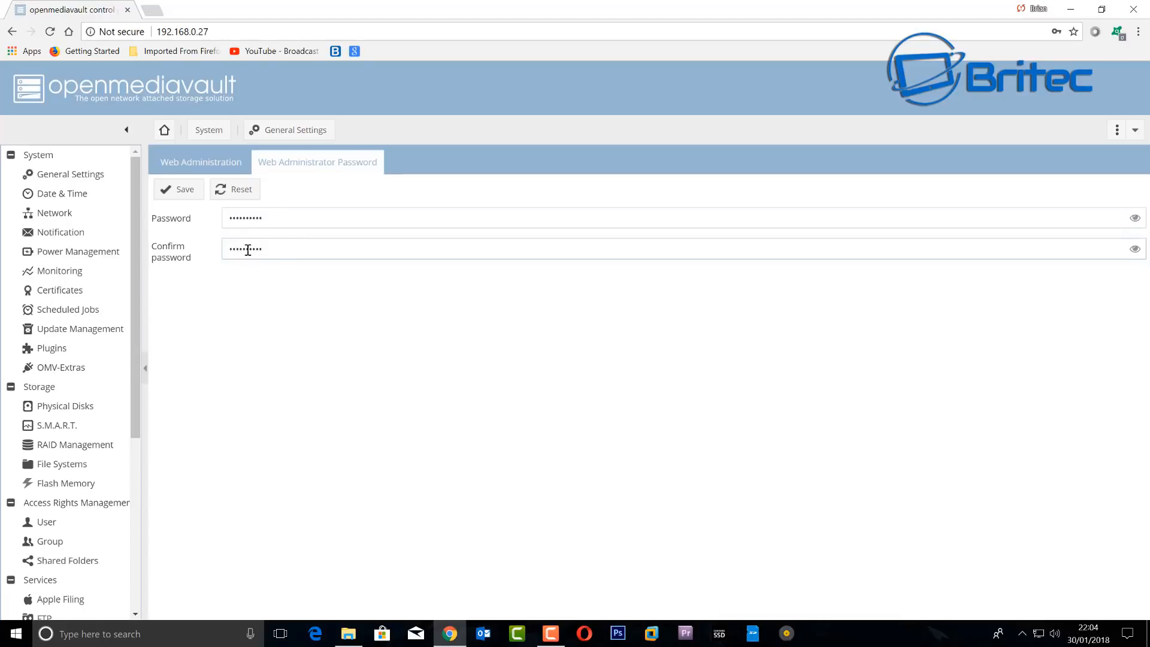
left_click(184, 192)
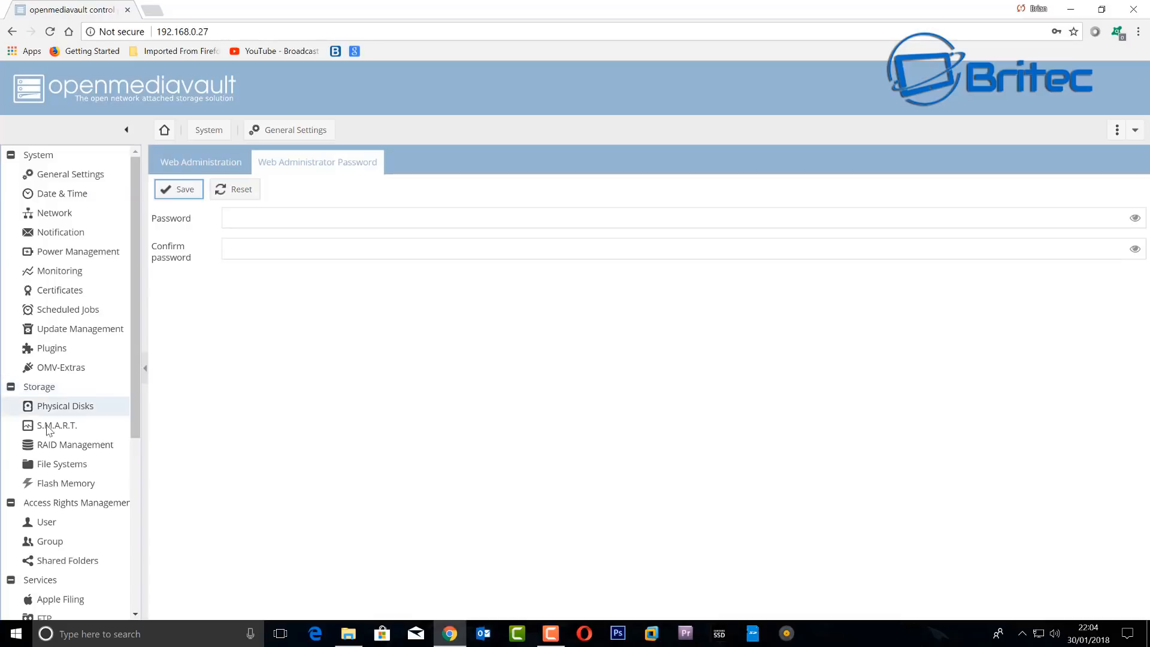
- Mount the 2.73 TiB NTFS drive /dev/sdb1 labelled Storage and apply the configuration change
left_click(65, 469)
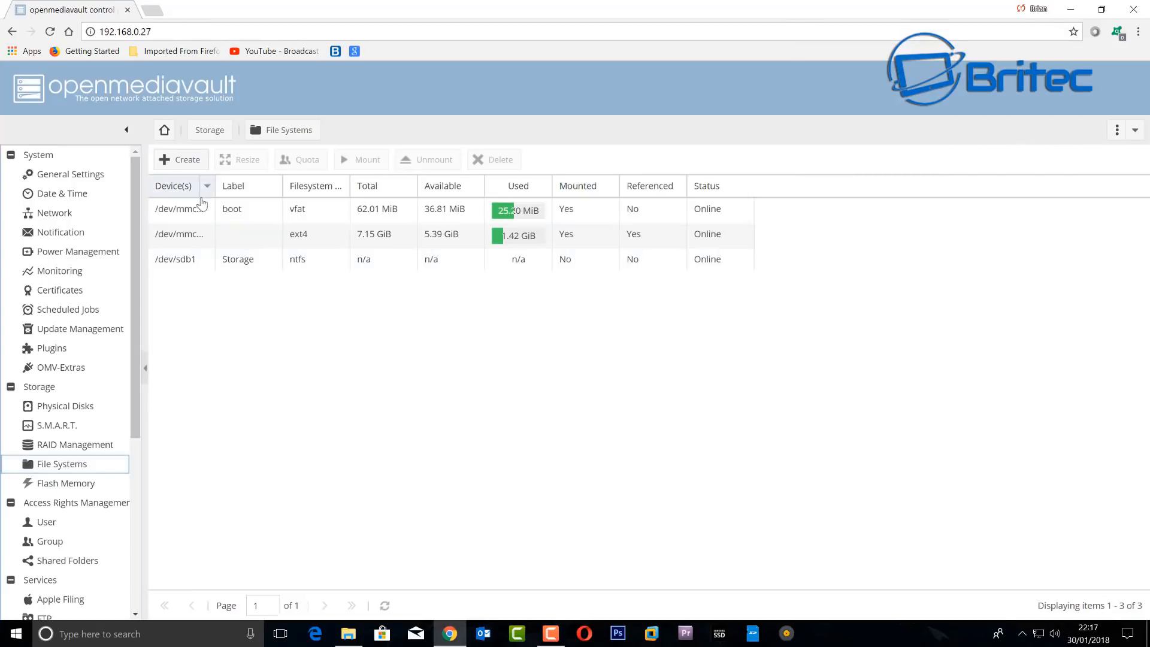
left_click(199, 264)
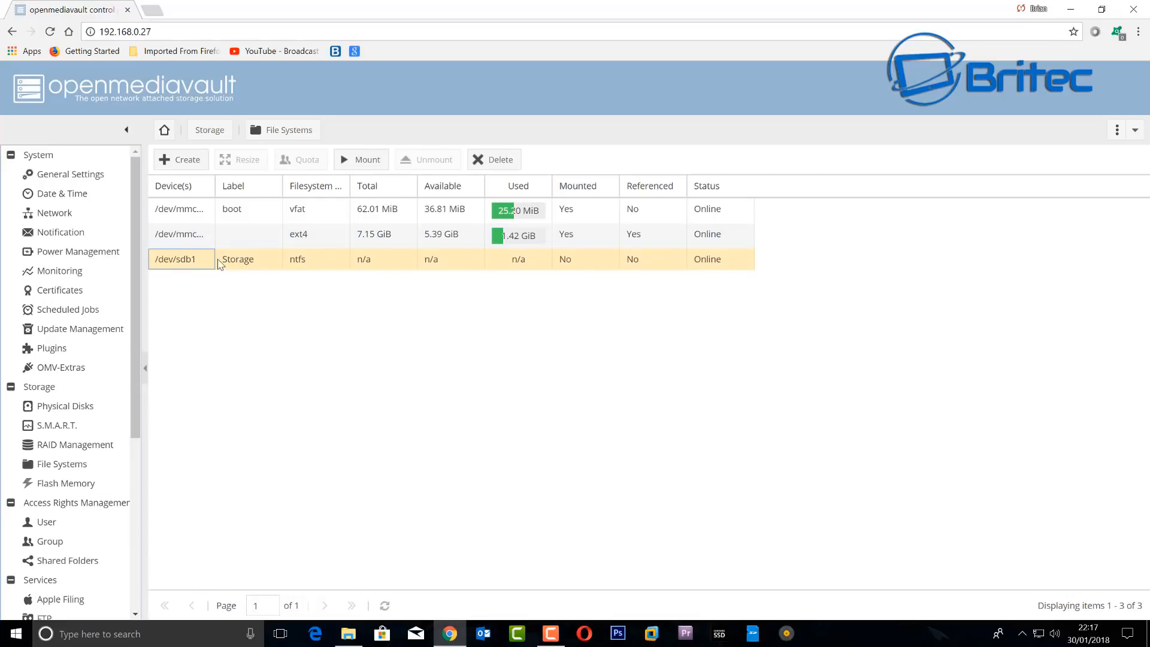
left_click(355, 165)
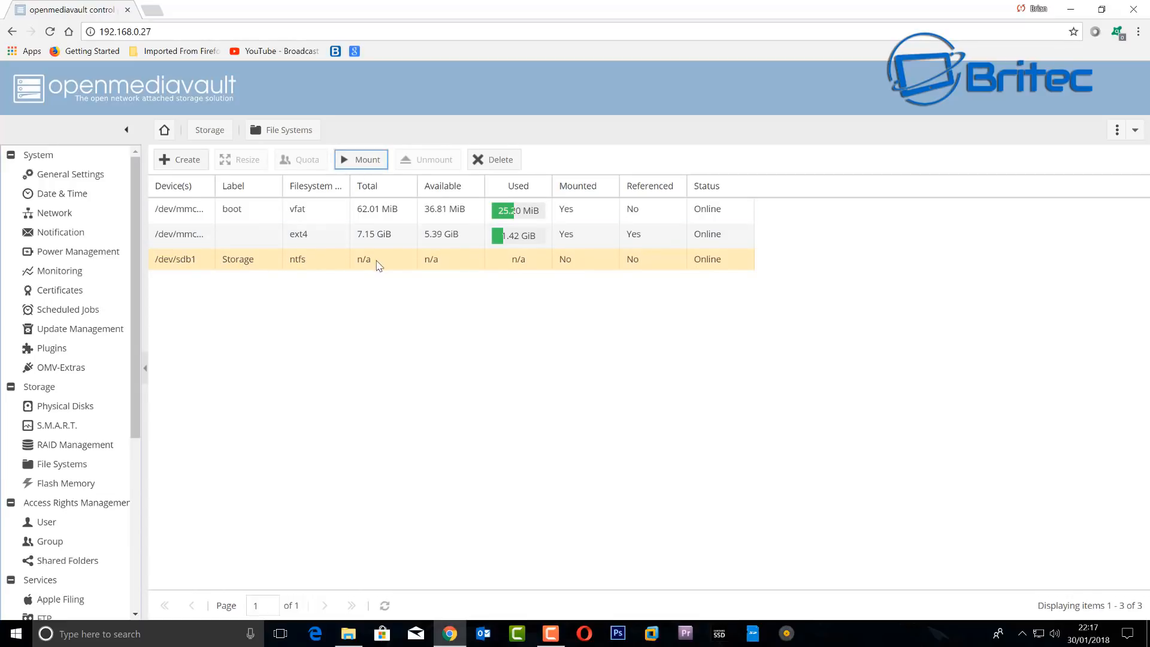
left_click(173, 264)
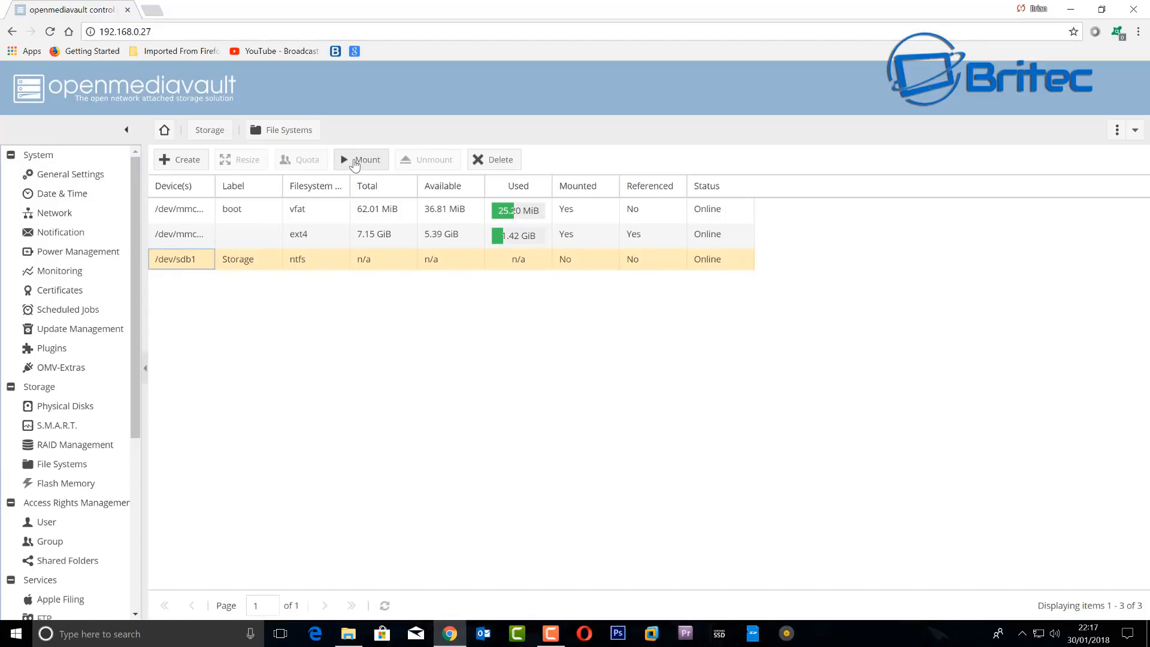
left_click(355, 162)
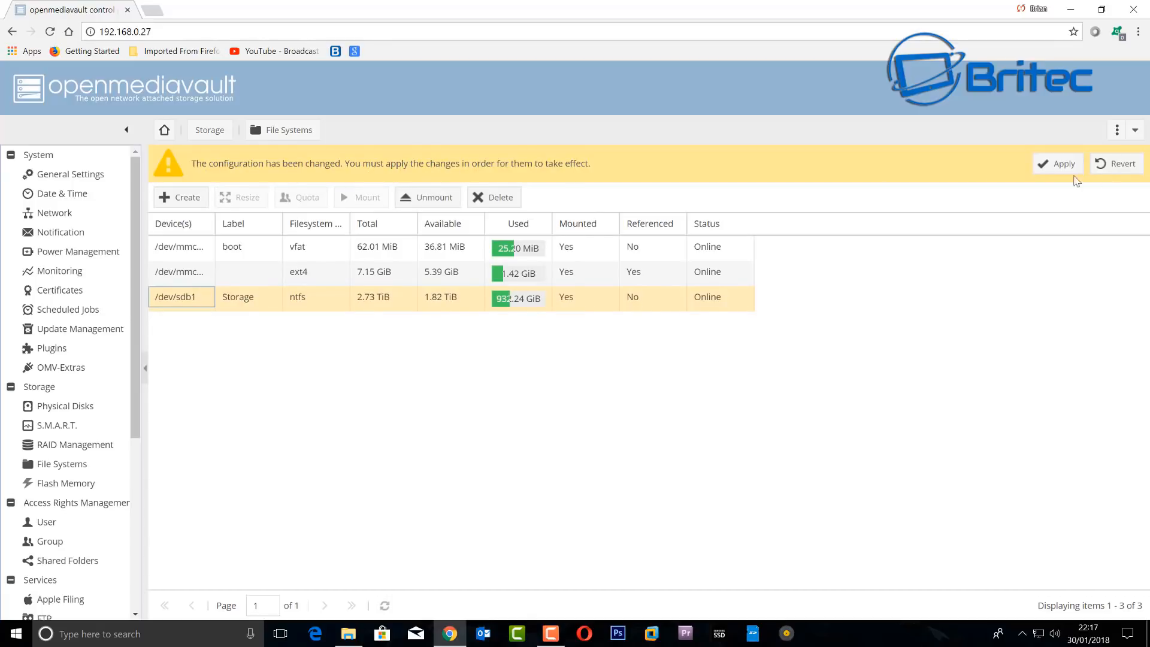
left_click(1049, 170)
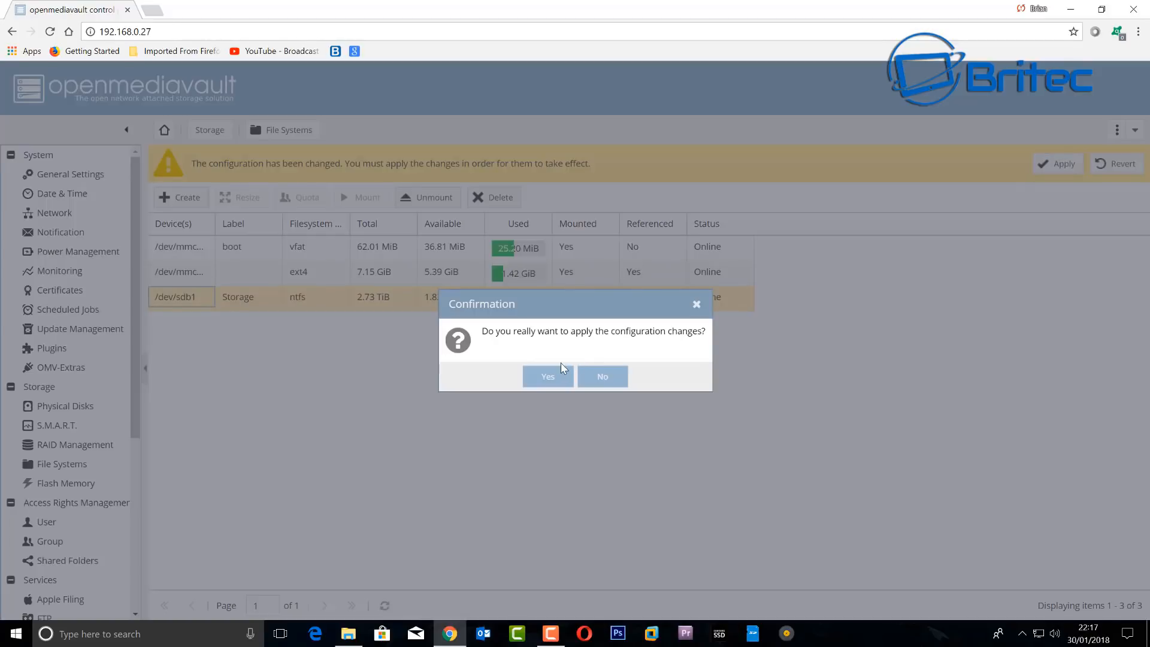
left_click(546, 378)
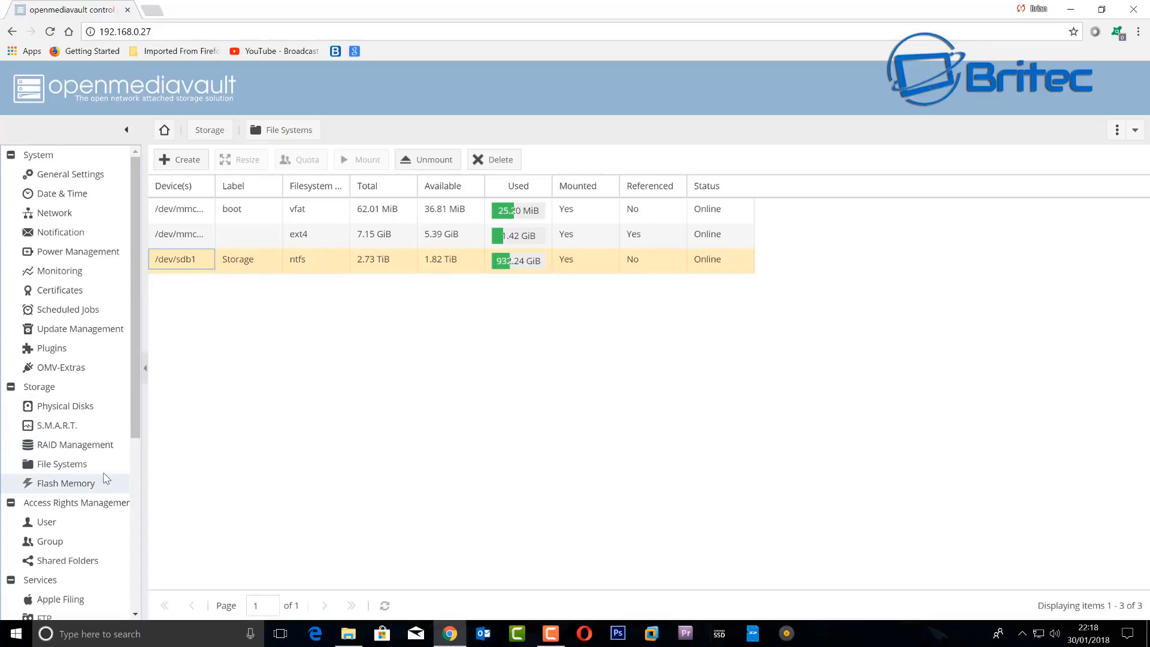
- Go through Access Rights Management to Shared Folders and open the Add shared folder form
scroll(78, 467, "down", 3)
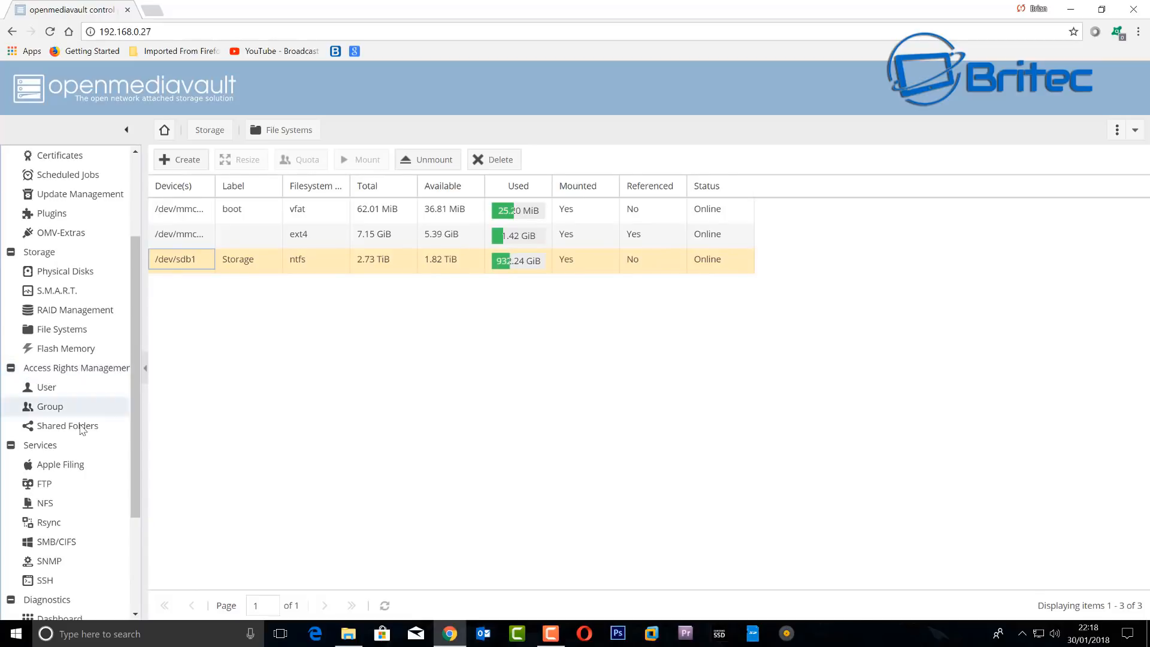
left_click(53, 391)
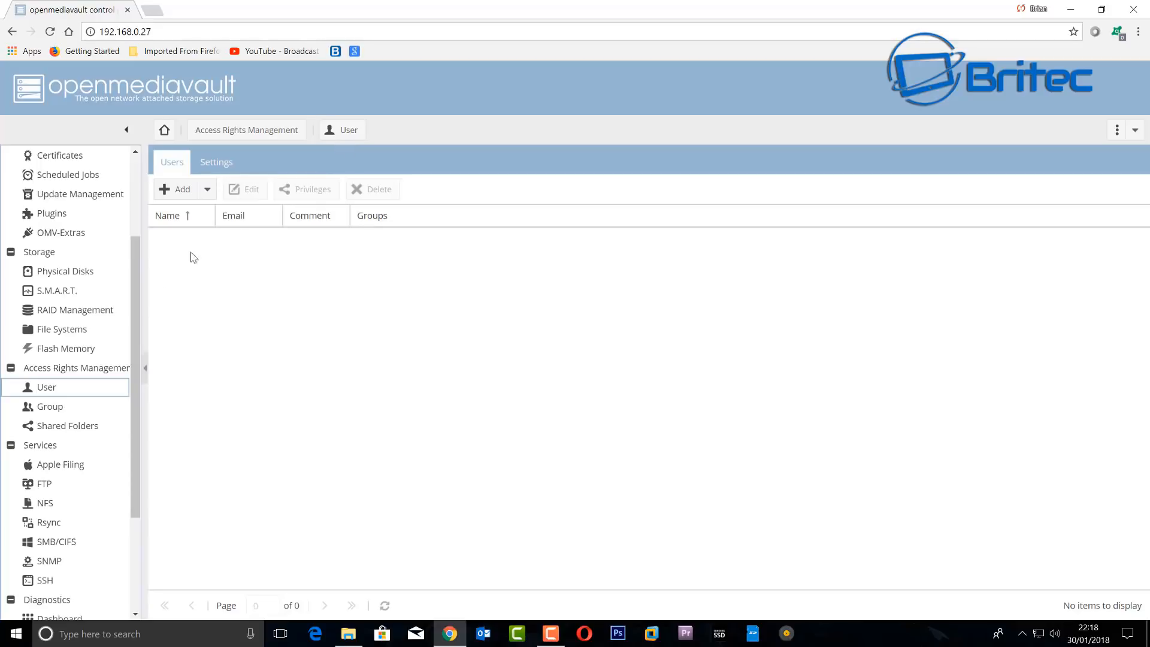
left_click(66, 426)
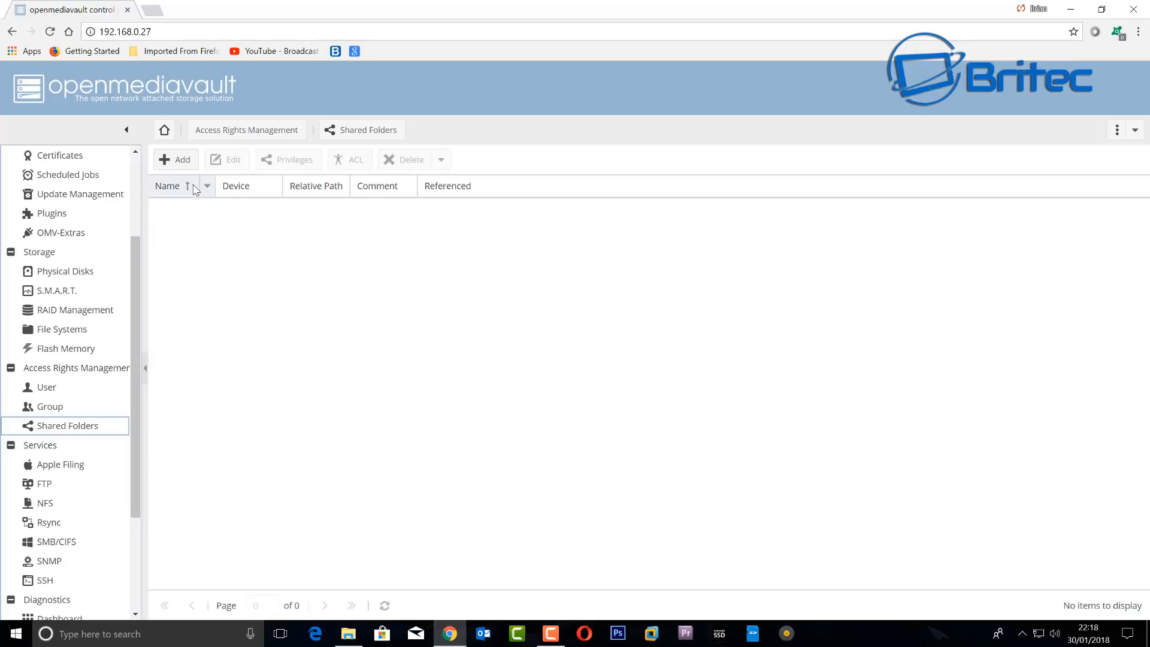
left_click(174, 160)
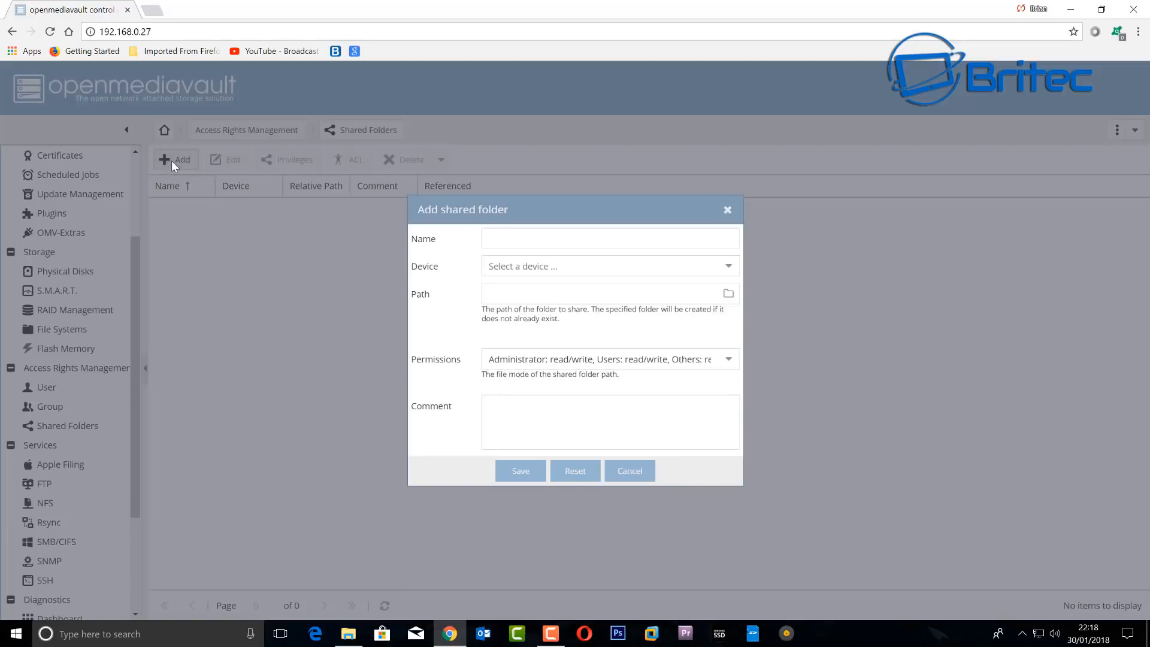
- Name the new shared folder Movies, place it on the Storage device, and comment it My Movies
left_click(564, 241)
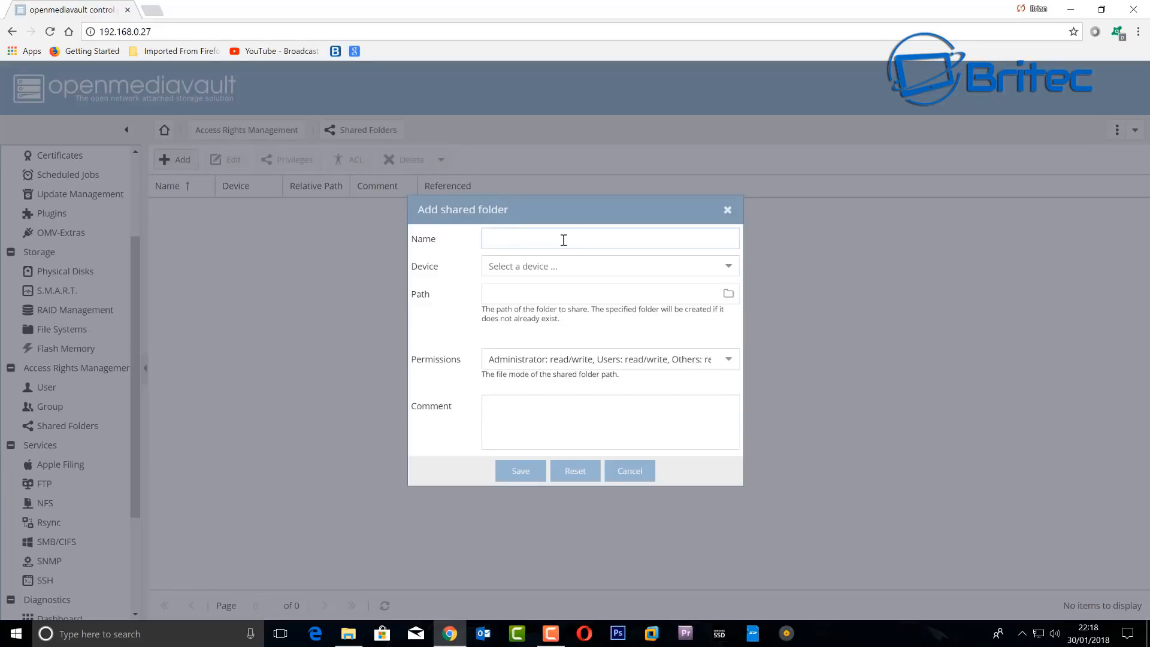
type("Movies")
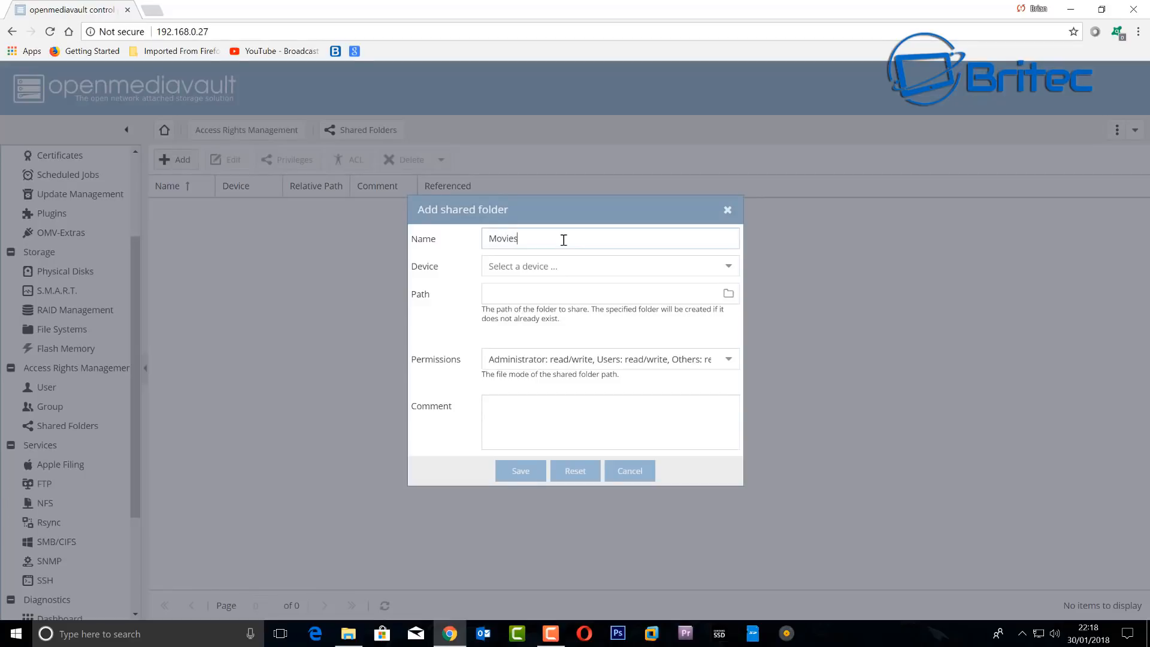
left_click(728, 265)
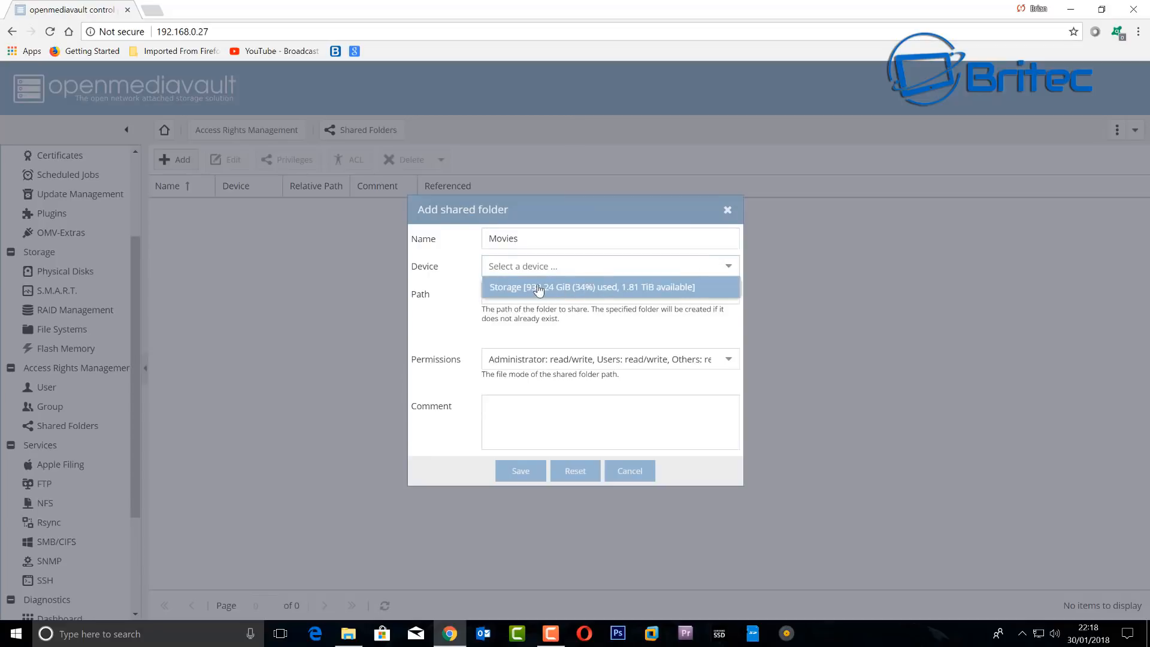
left_click(576, 292)
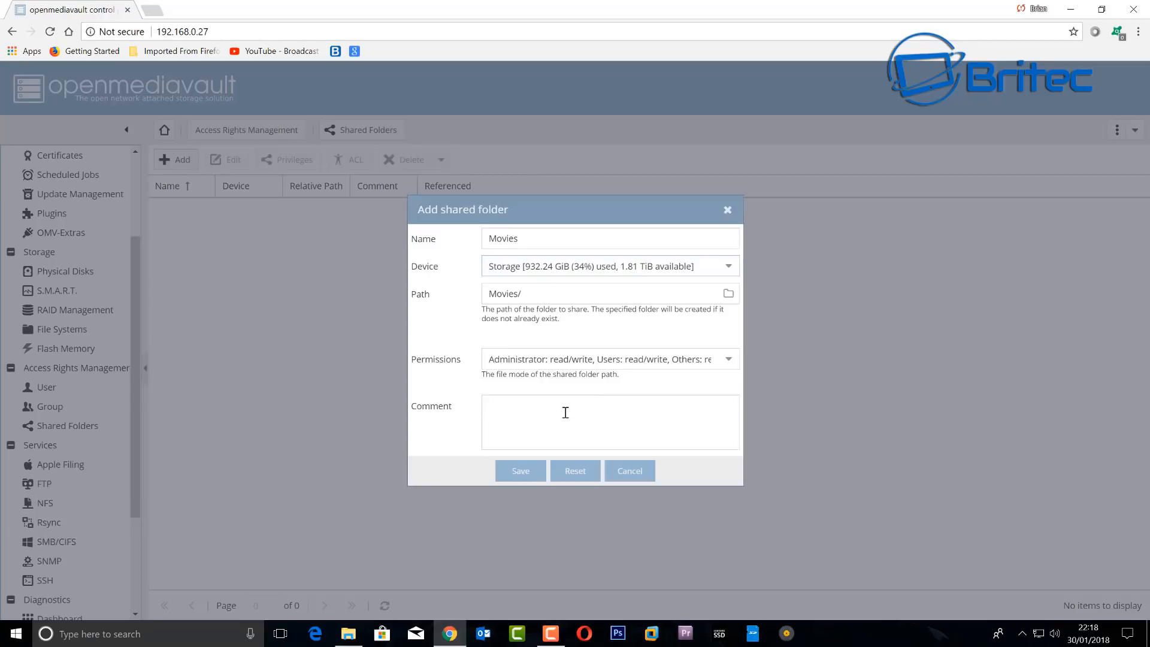
left_click(502, 410)
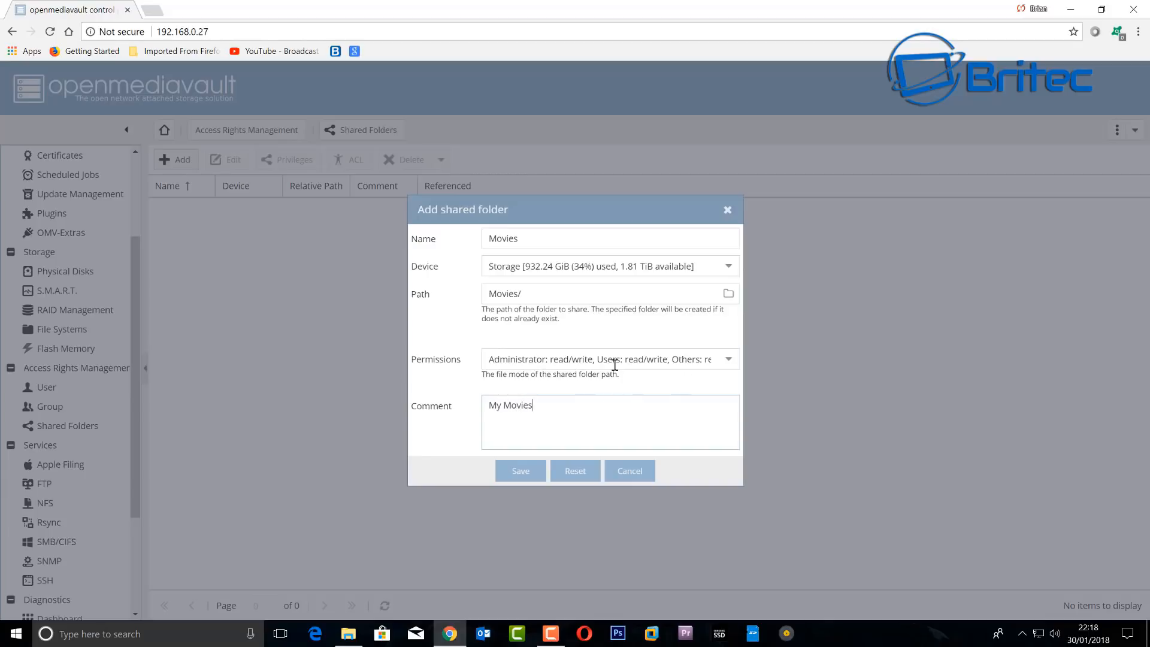
- Set the folder's permissions to Everyone: read/write and save the Movies shared folder
left_click(729, 361)
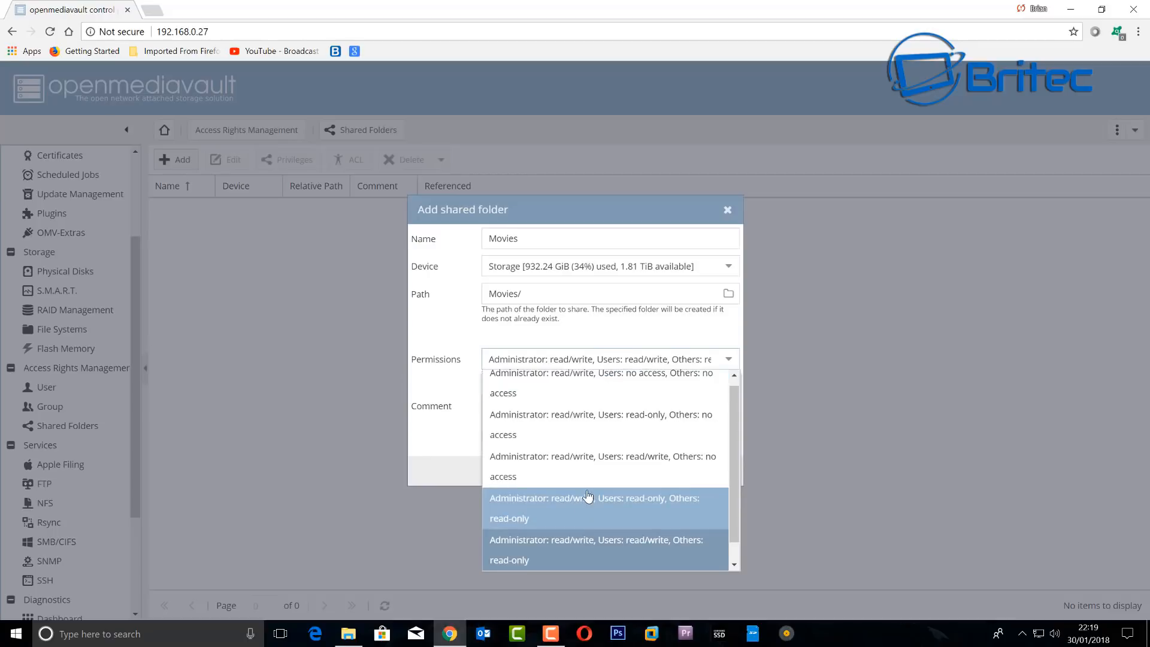
left_click(563, 389)
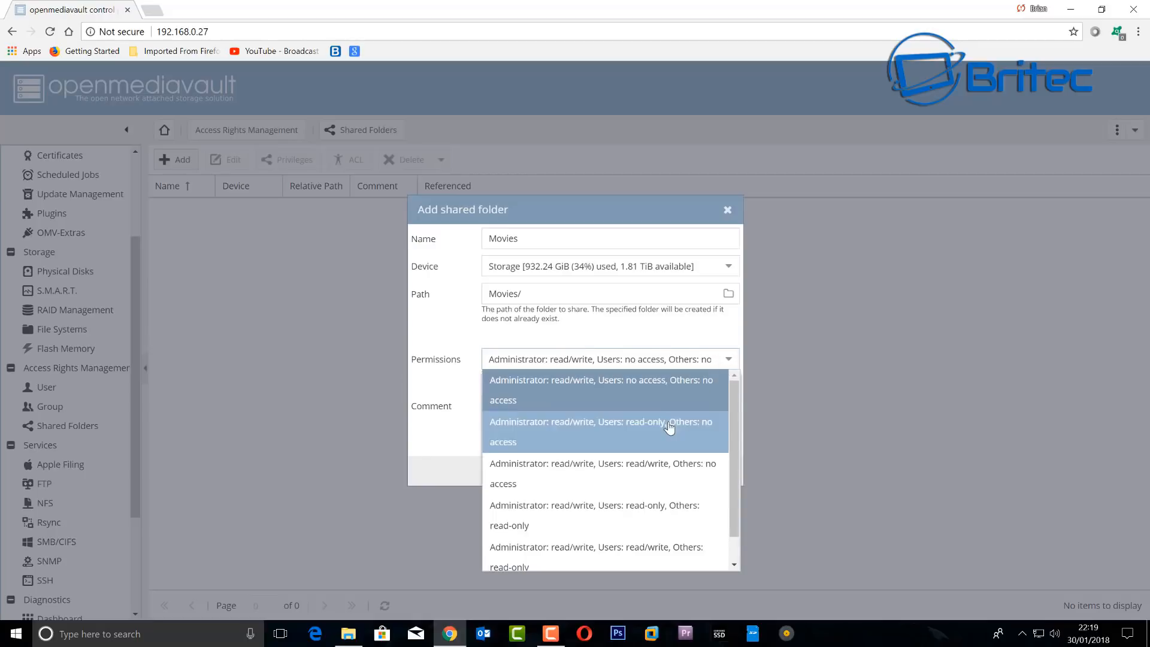
scroll(598, 437, "down", 1)
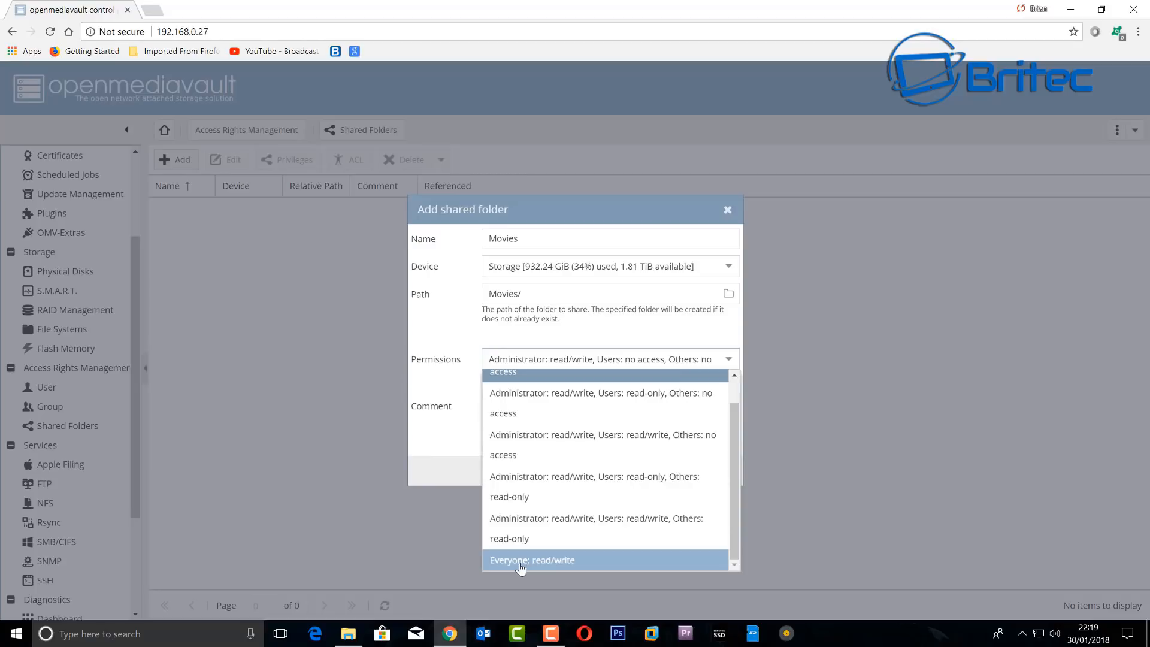
left_click(556, 565)
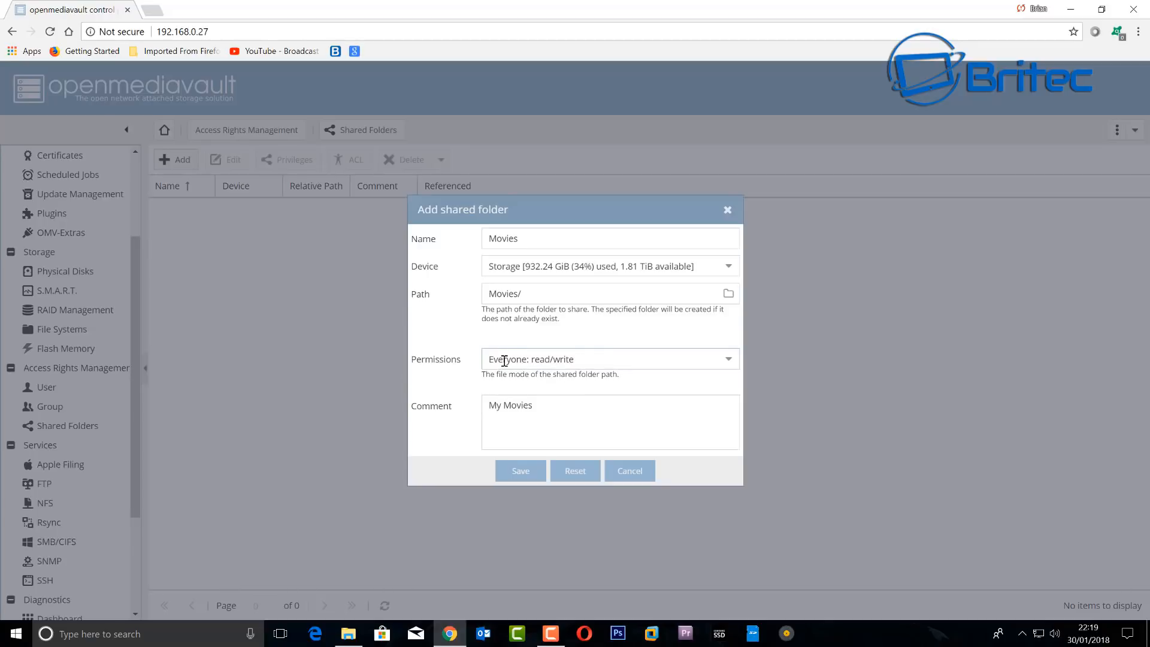
left_click(728, 359)
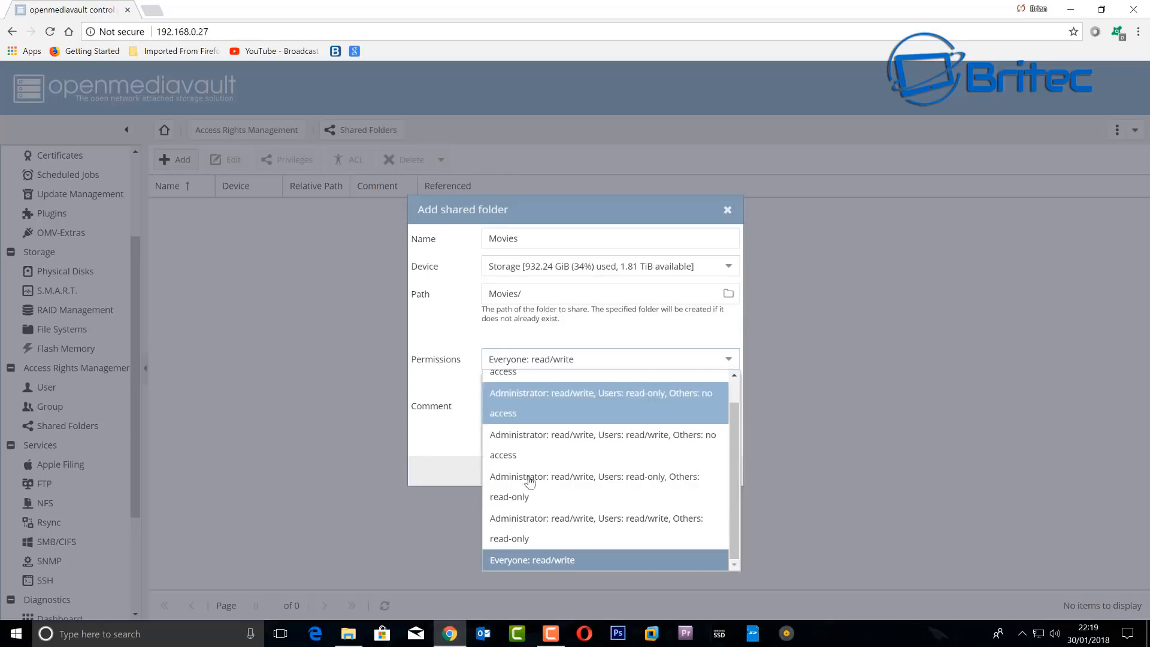
left_click(451, 347)
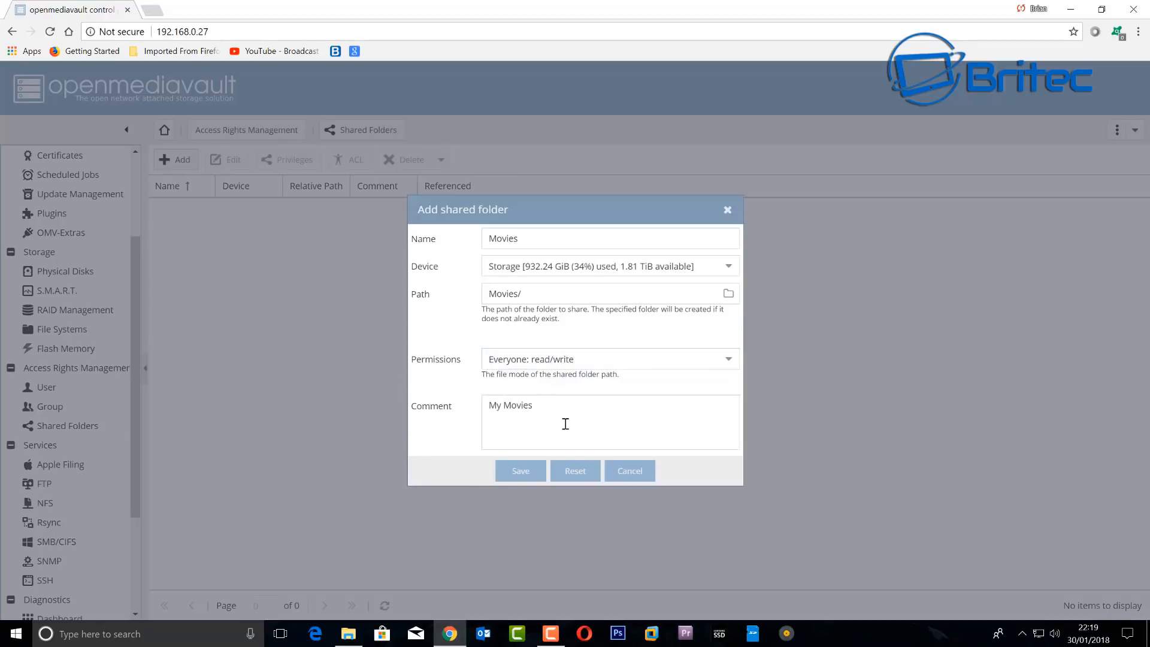
left_click(521, 470)
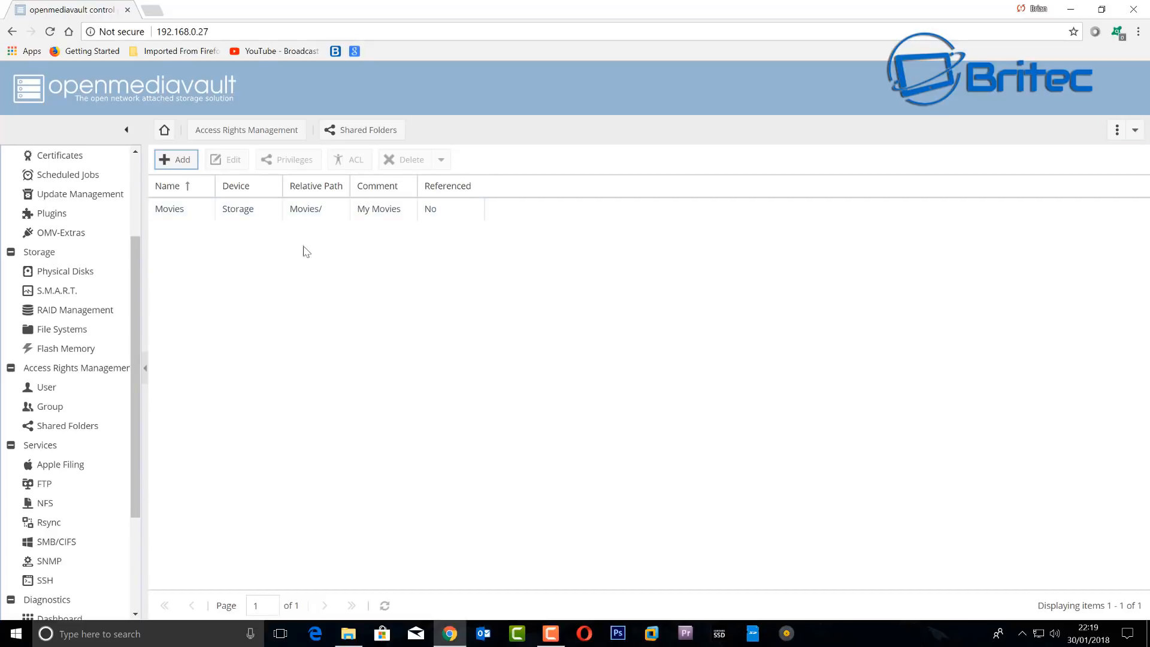
left_click(176, 213)
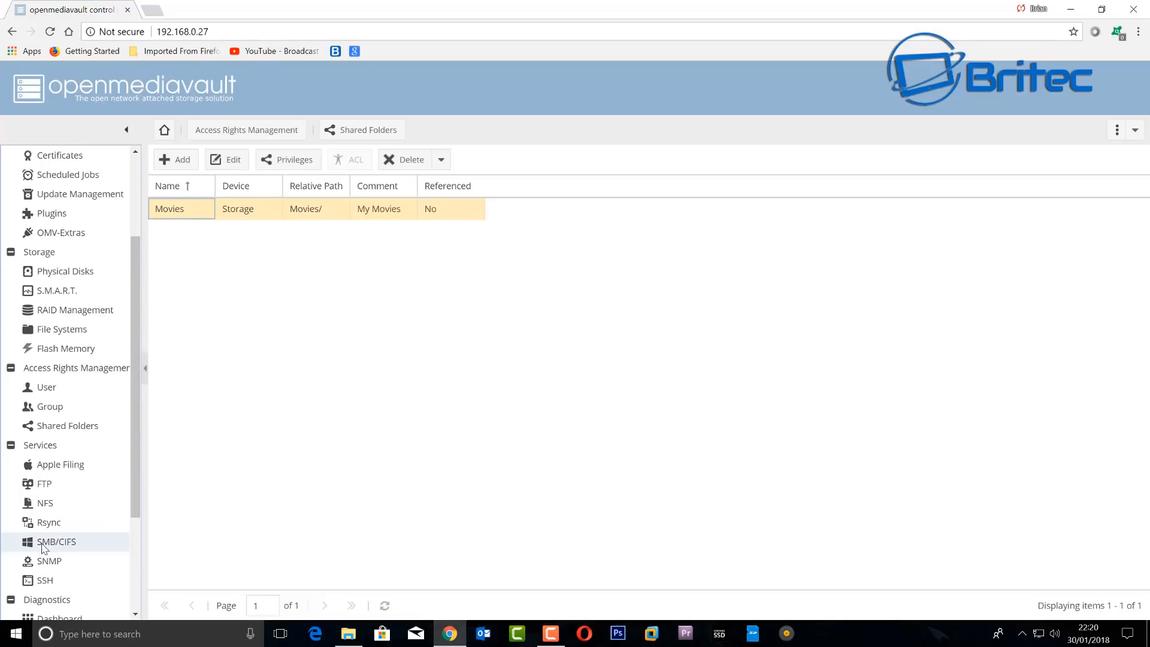
- Enable the SMB/CIFS service, save and apply the change, then view its empty Shares list
left_click(35, 545)
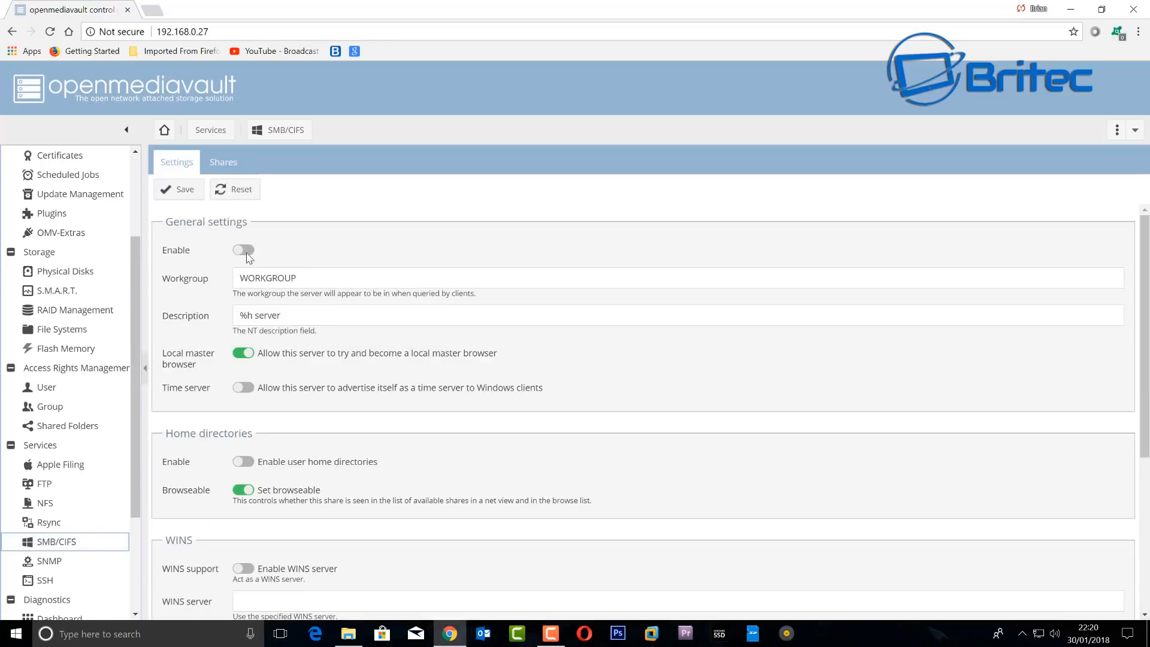
left_click(247, 253)
scroll(313, 333, "down", 4)
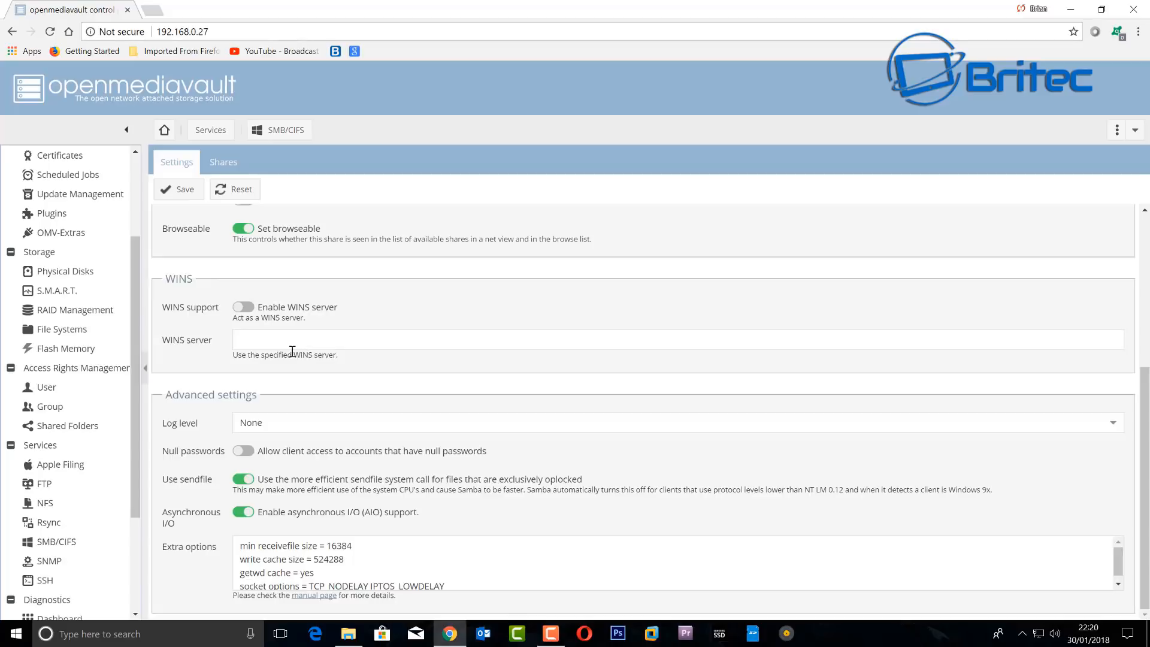
scroll(292, 351, "up", 3)
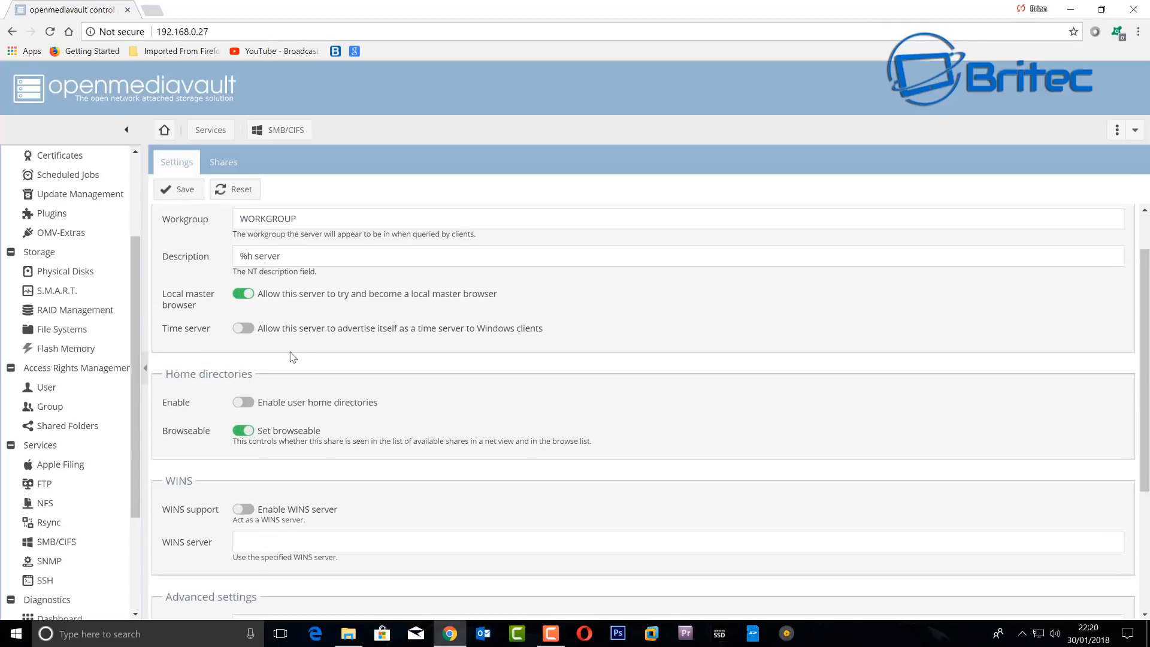
scroll(292, 357, "up", 1)
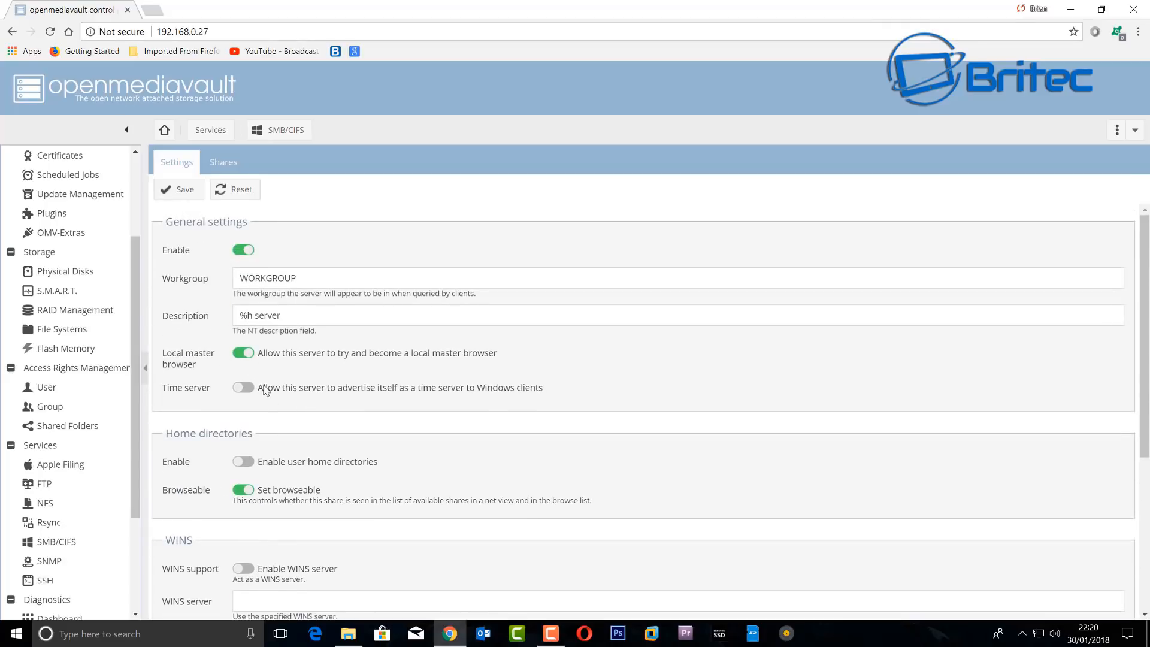
left_click(169, 192)
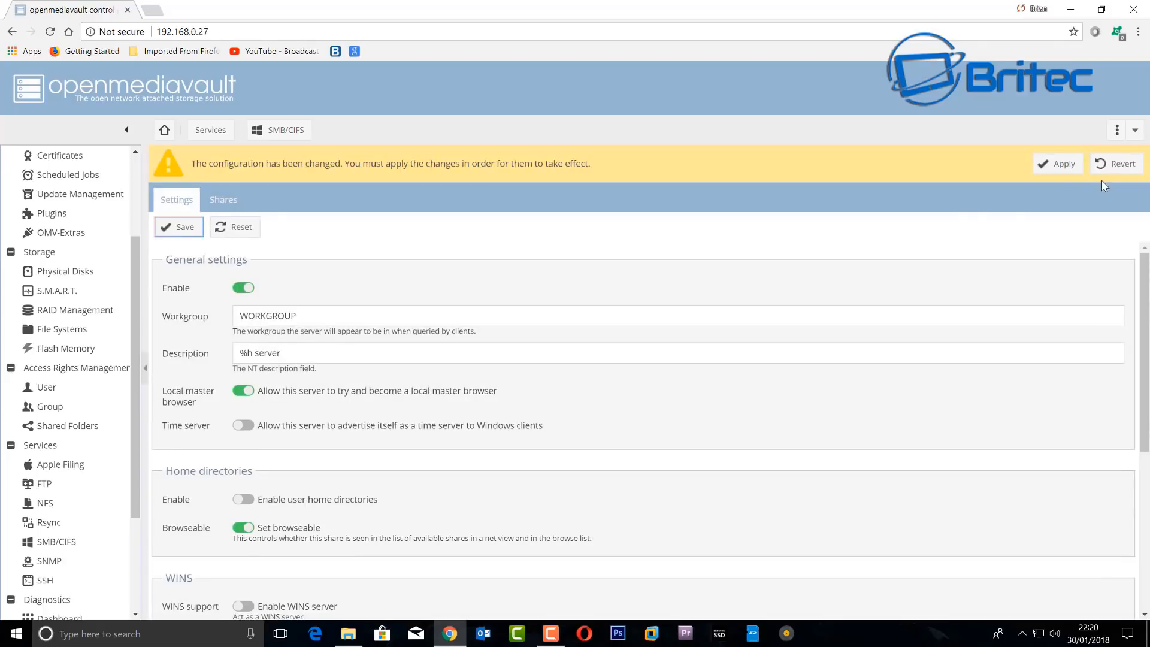
left_click(1057, 164)
left_click(556, 384)
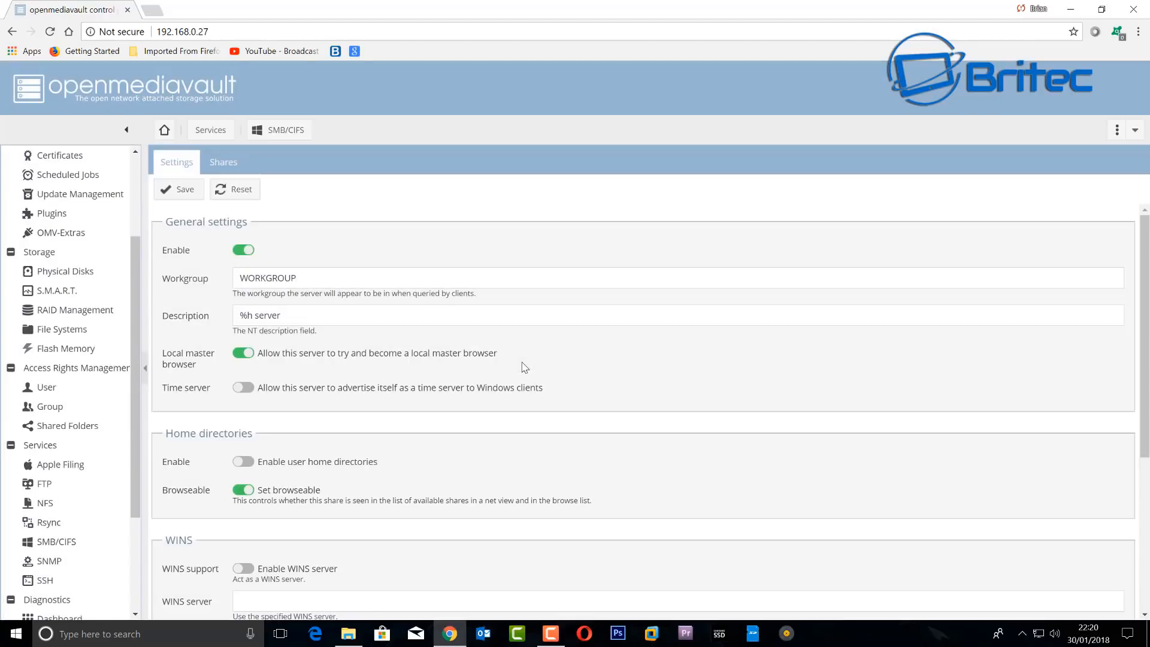
left_click(219, 160)
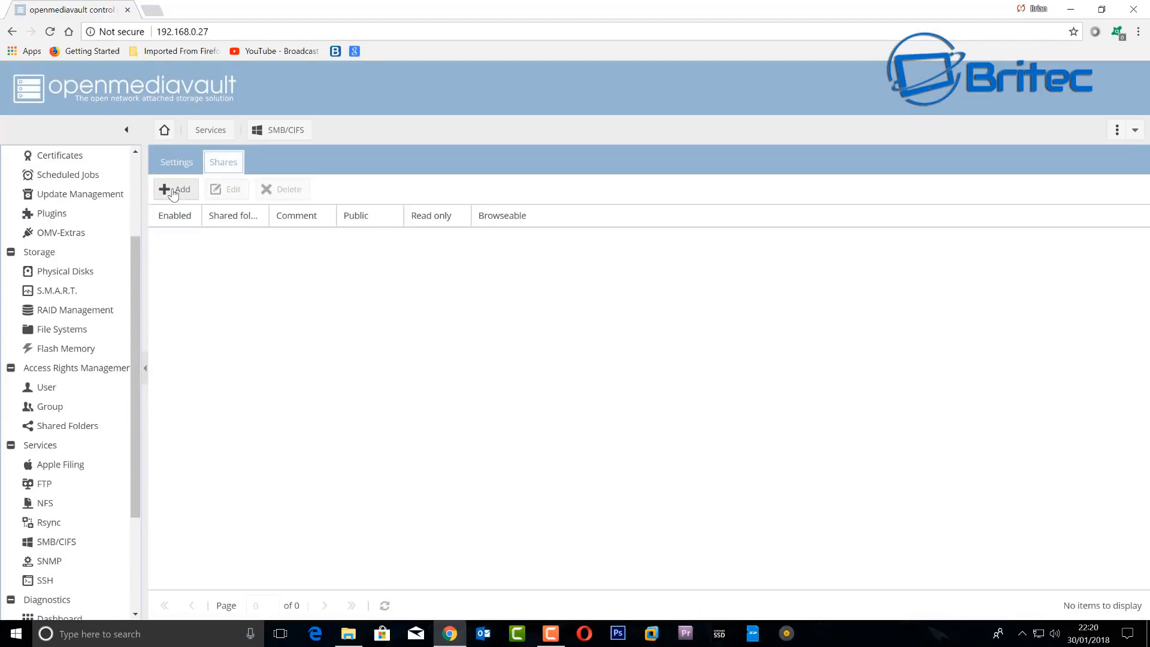
- Set up a new SMB share for the Movies folder with guests allowed and read only on
left_click(173, 190)
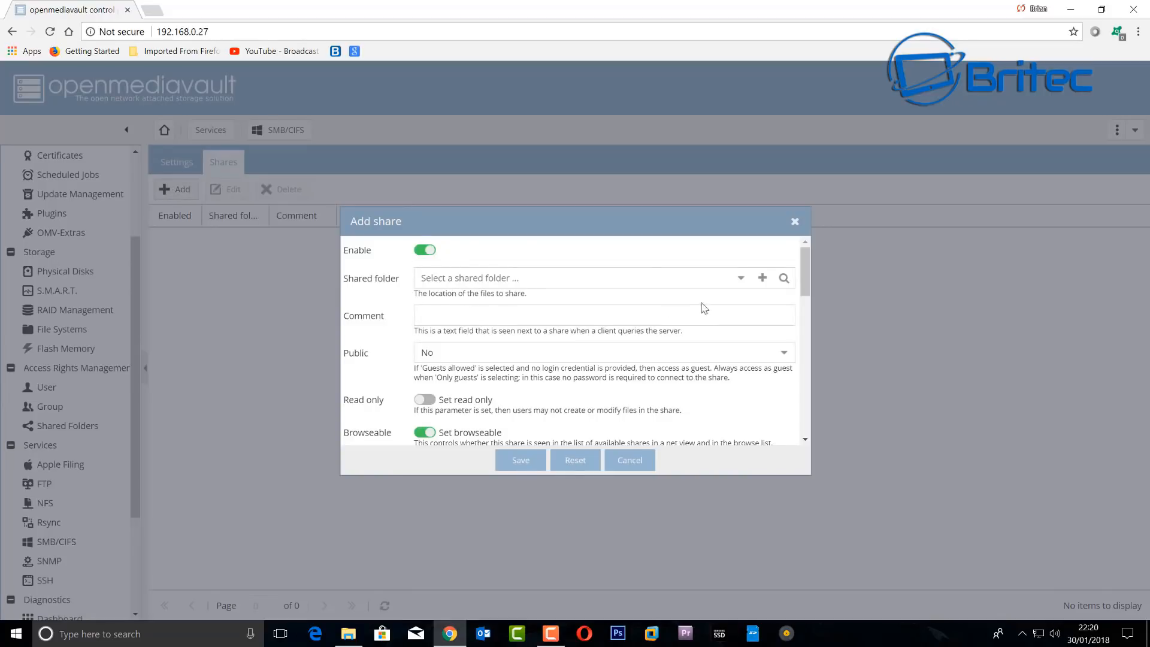
left_click(740, 285)
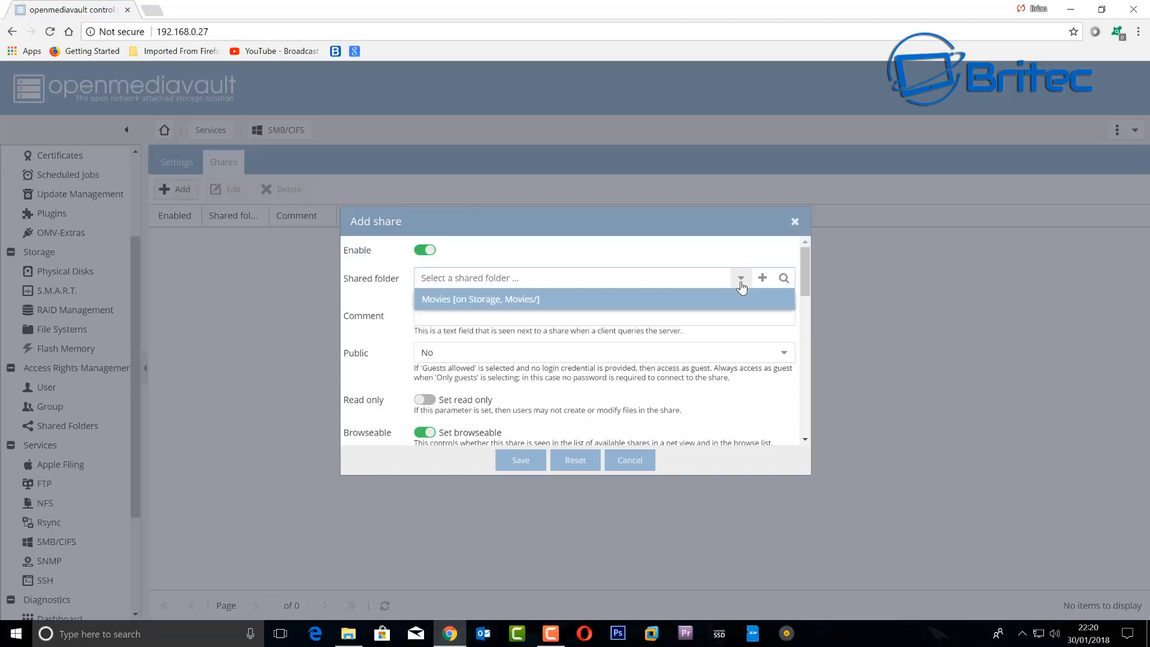
left_click(534, 300)
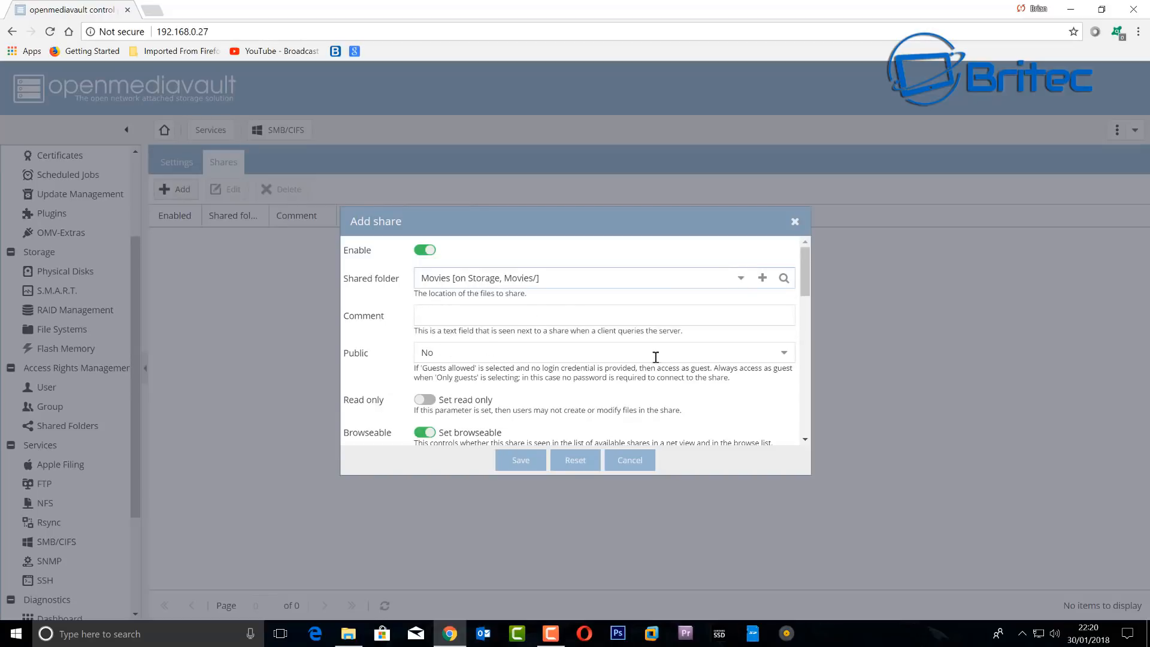
left_click(781, 353)
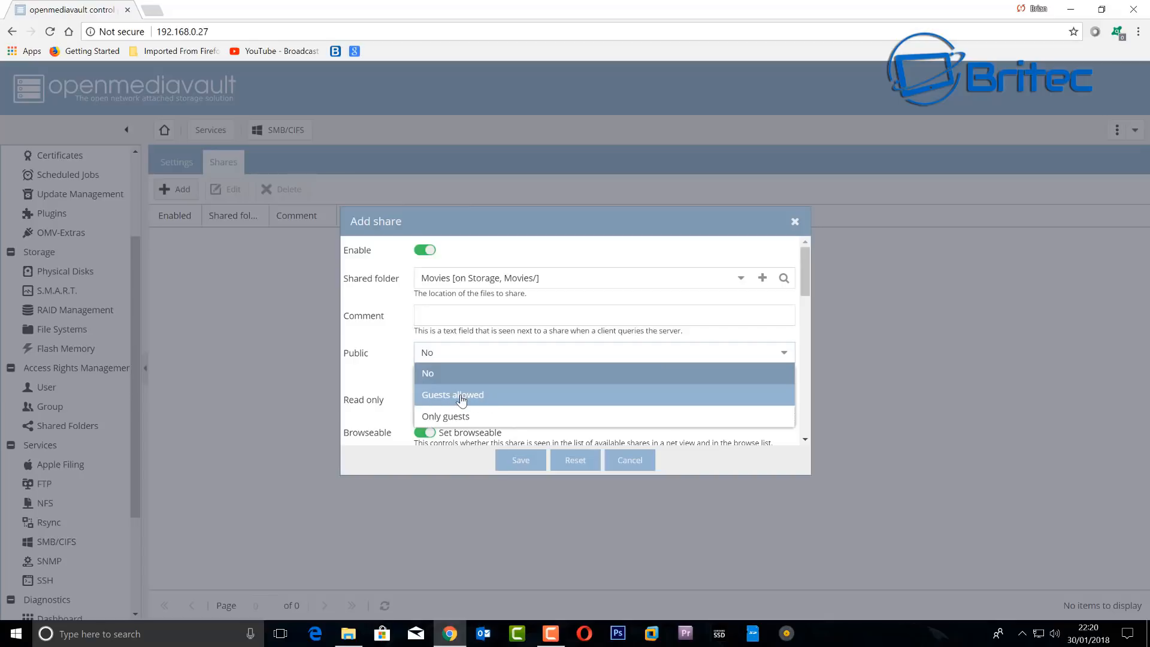
left_click(461, 399)
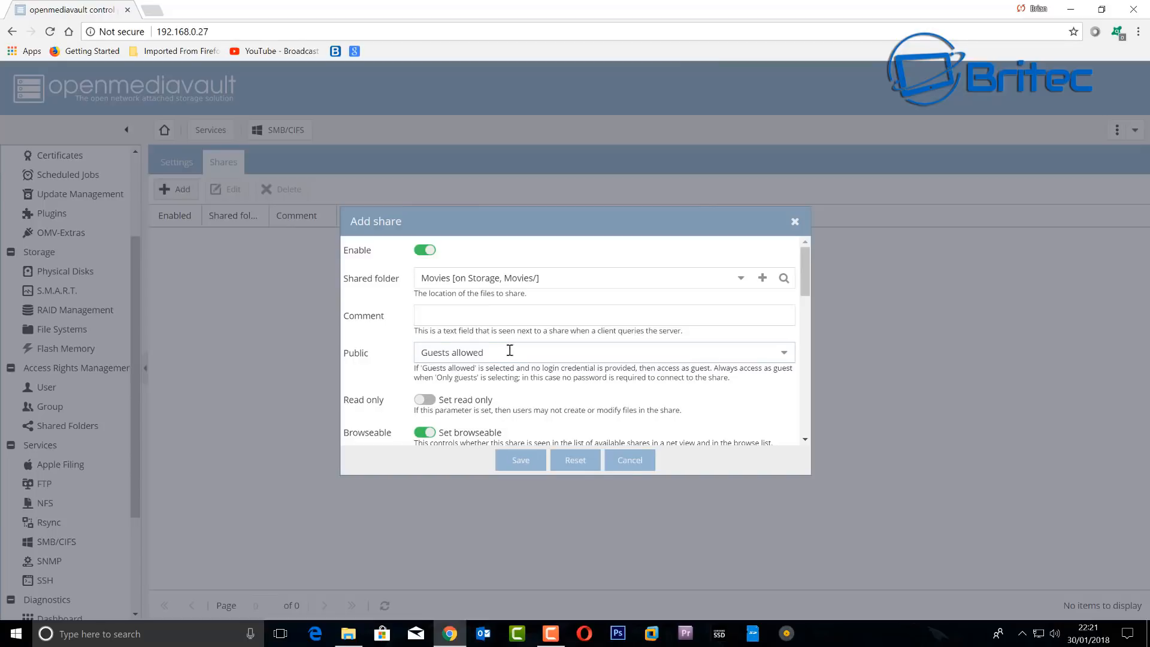
left_click(427, 400)
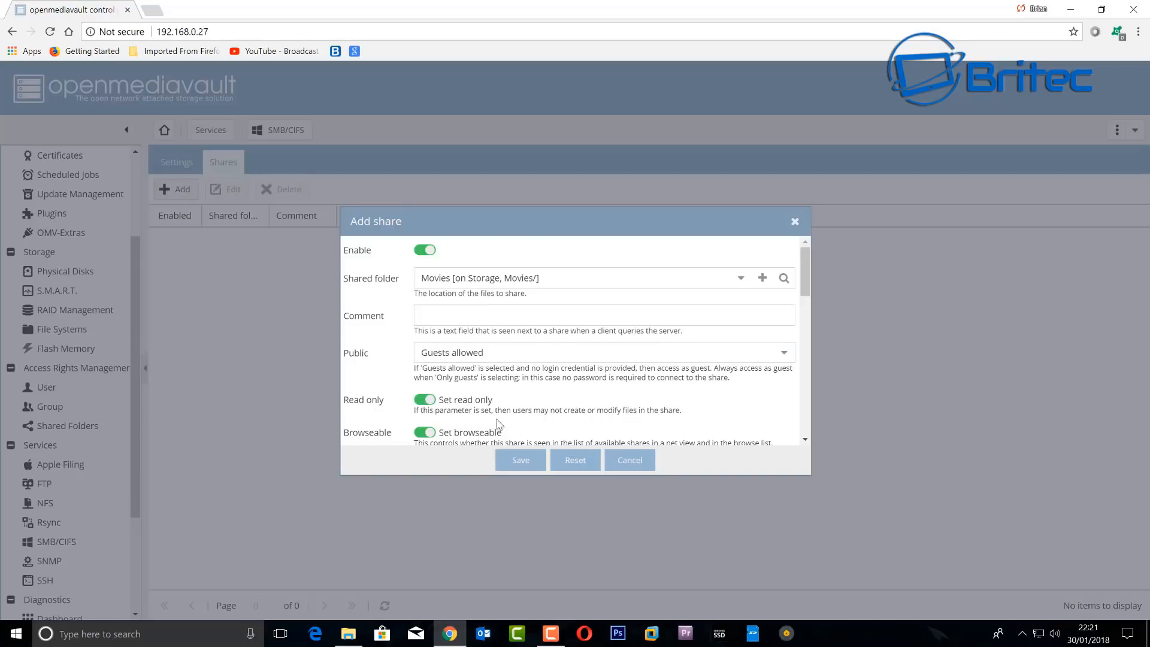
- Save the Movies SMB share and apply the pending configuration change
scroll(702, 386, "down", 3)
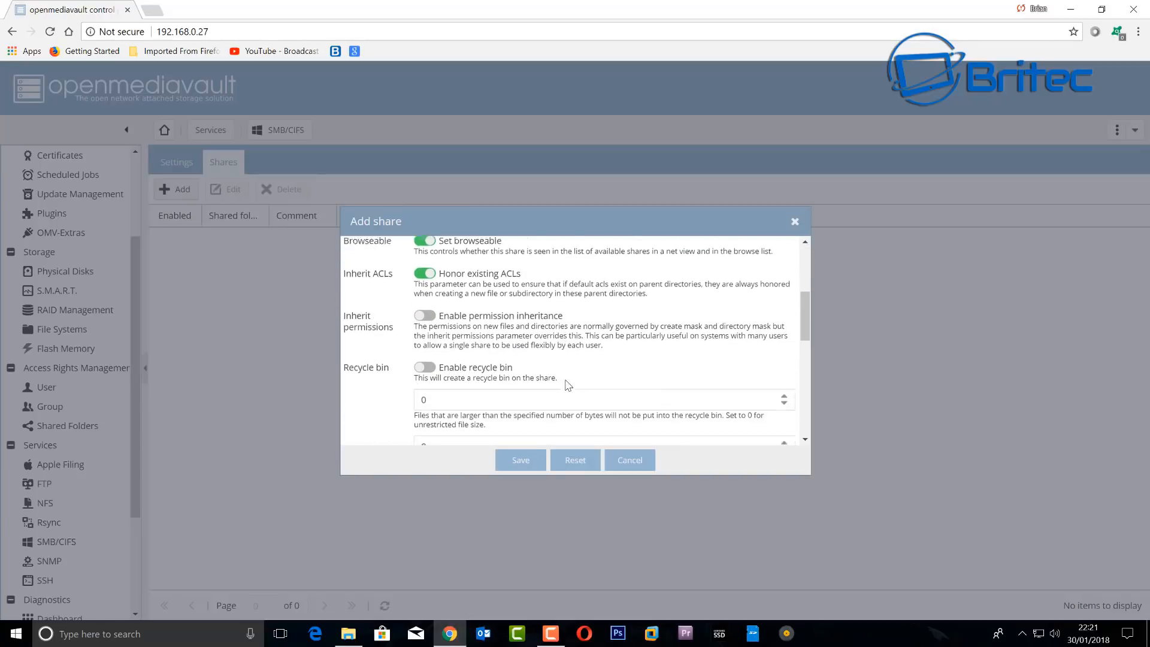
scroll(566, 380, "down", 3)
scroll(566, 380, "down", 5)
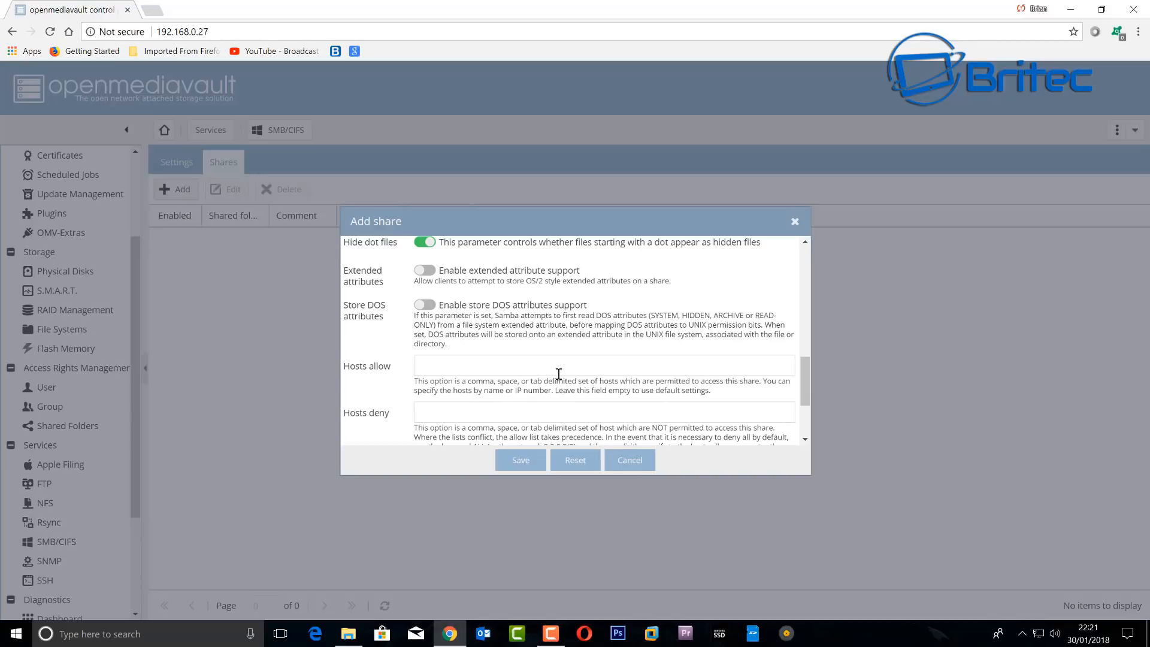
scroll(558, 373, "down", 3)
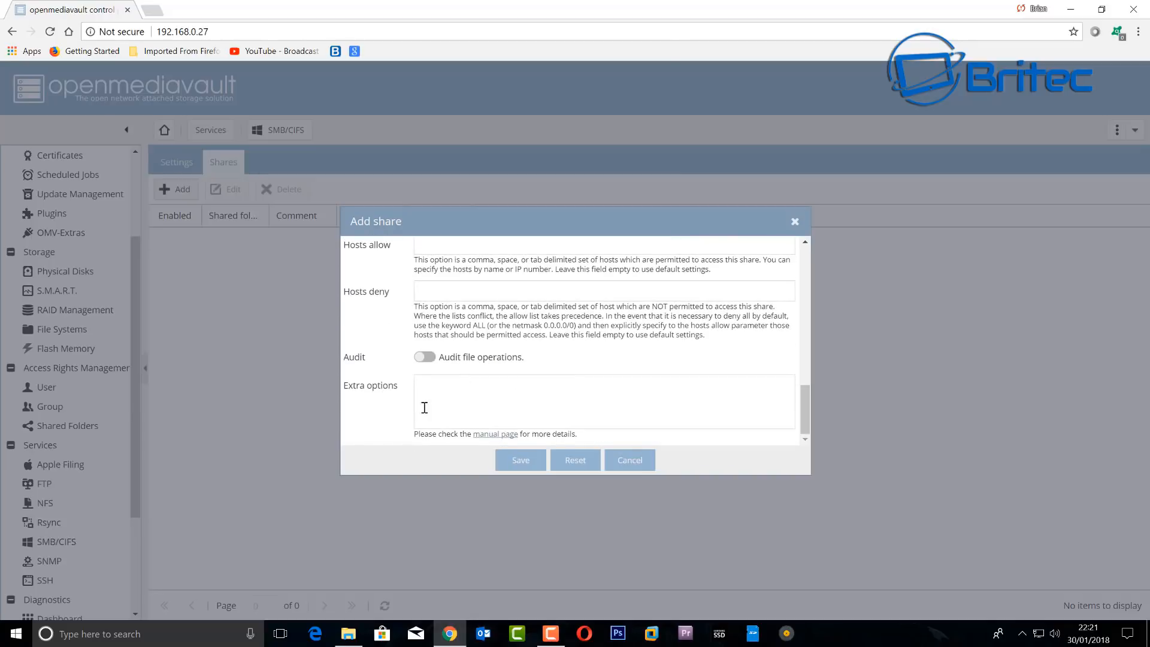
left_click(520, 460)
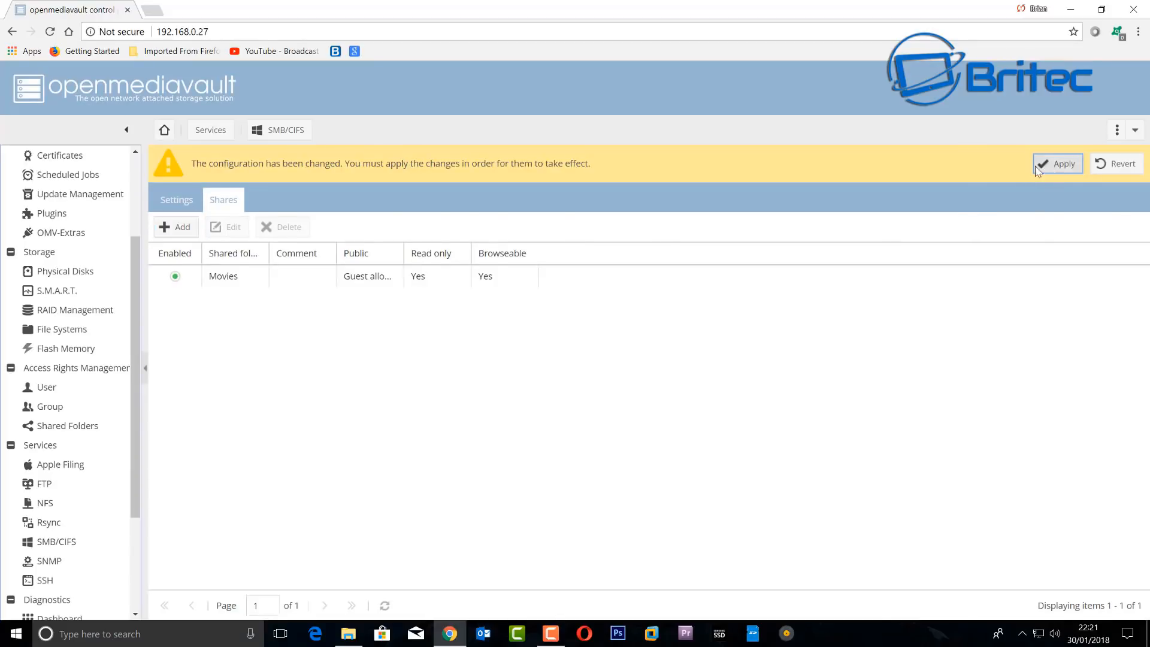
left_click(1057, 164)
left_click(546, 378)
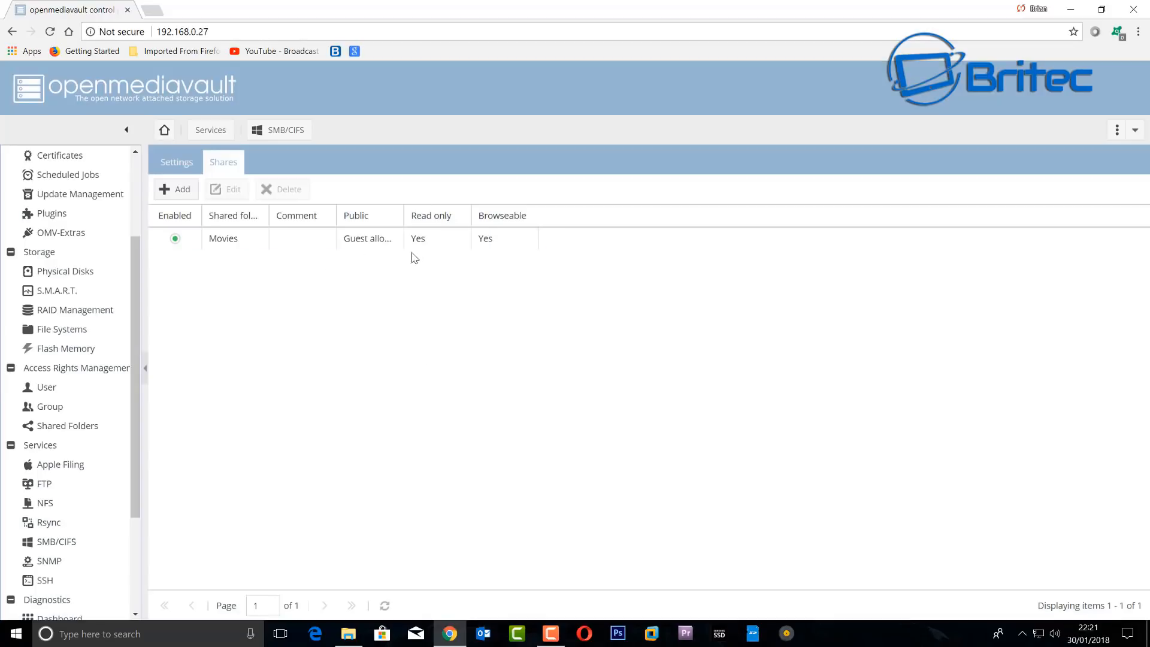
left_click(371, 243)
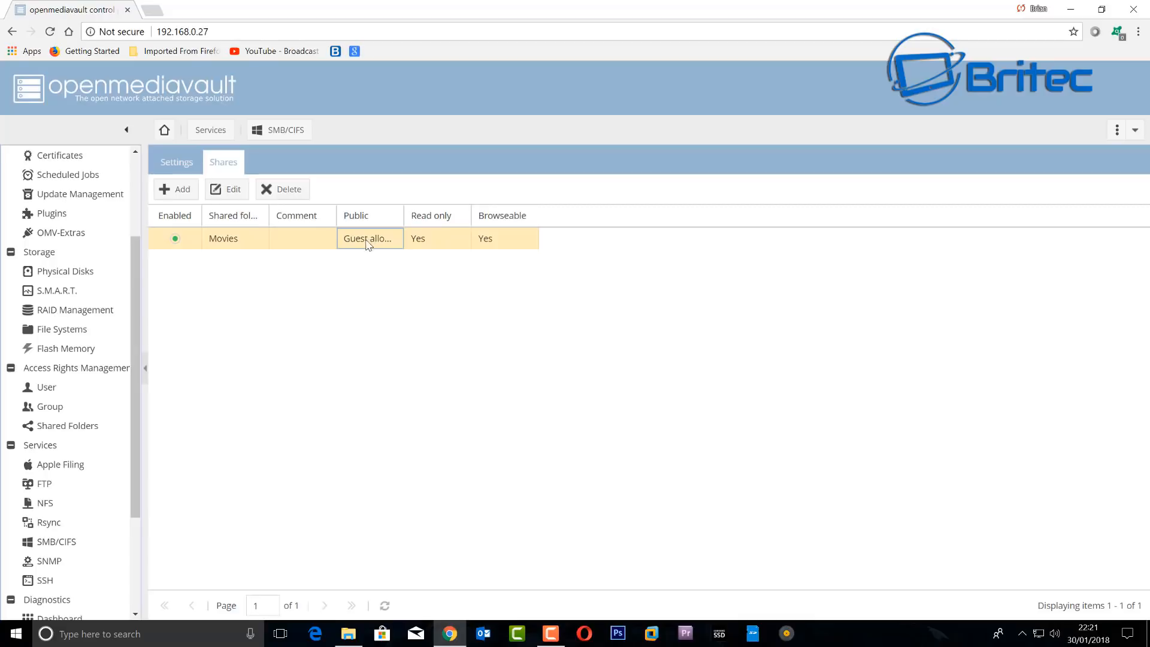
left_click(49, 406)
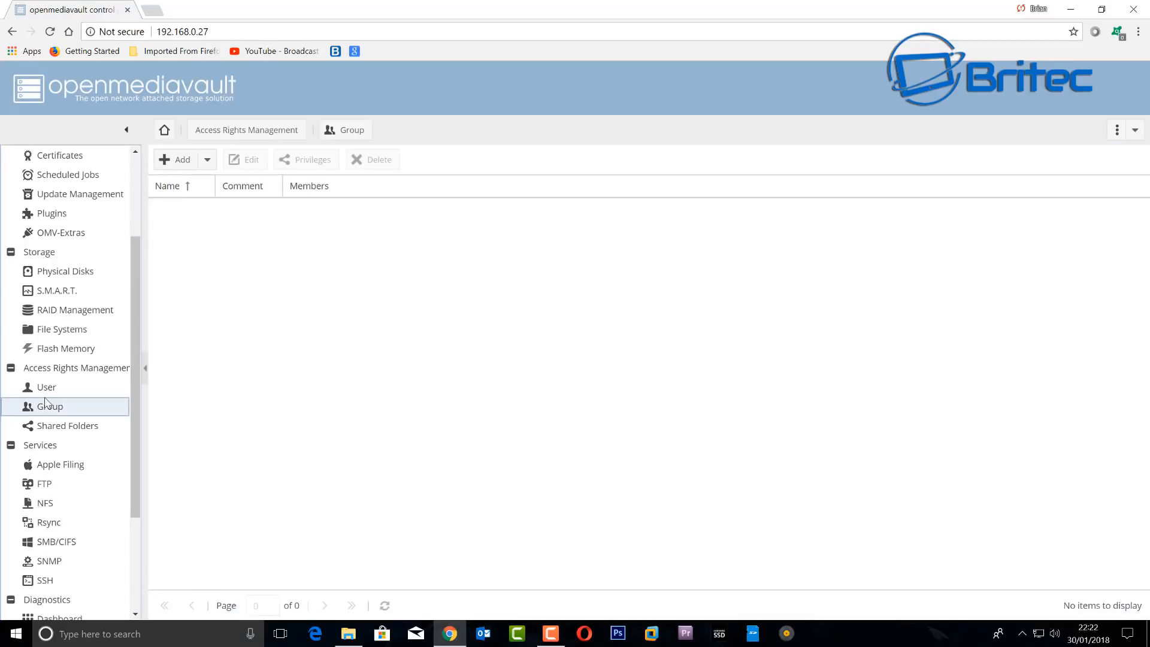
- Add a single new user, entering the user's name and a password with confirmation
left_click(46, 392)
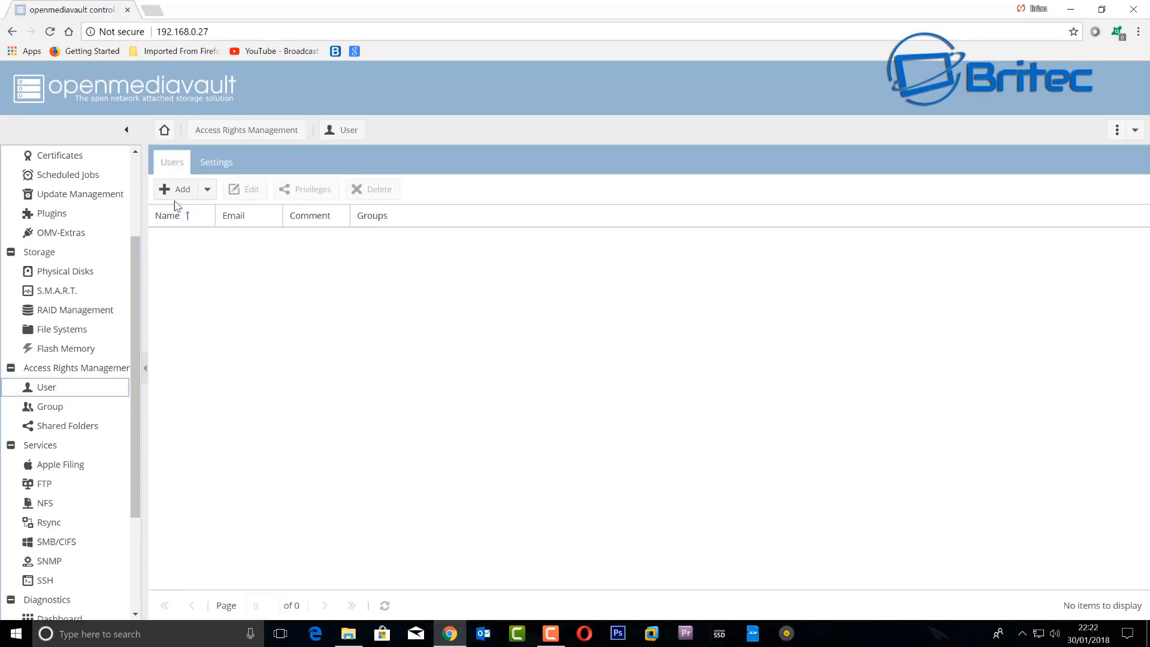
left_click(175, 190)
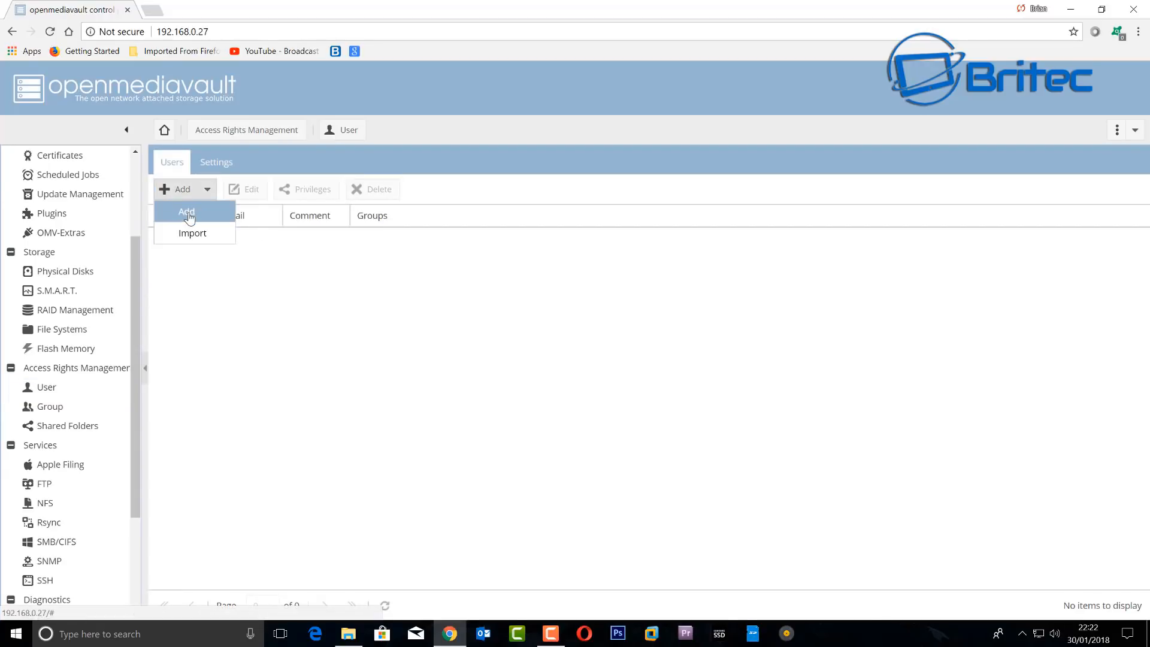
left_click(187, 212)
left_click(520, 314)
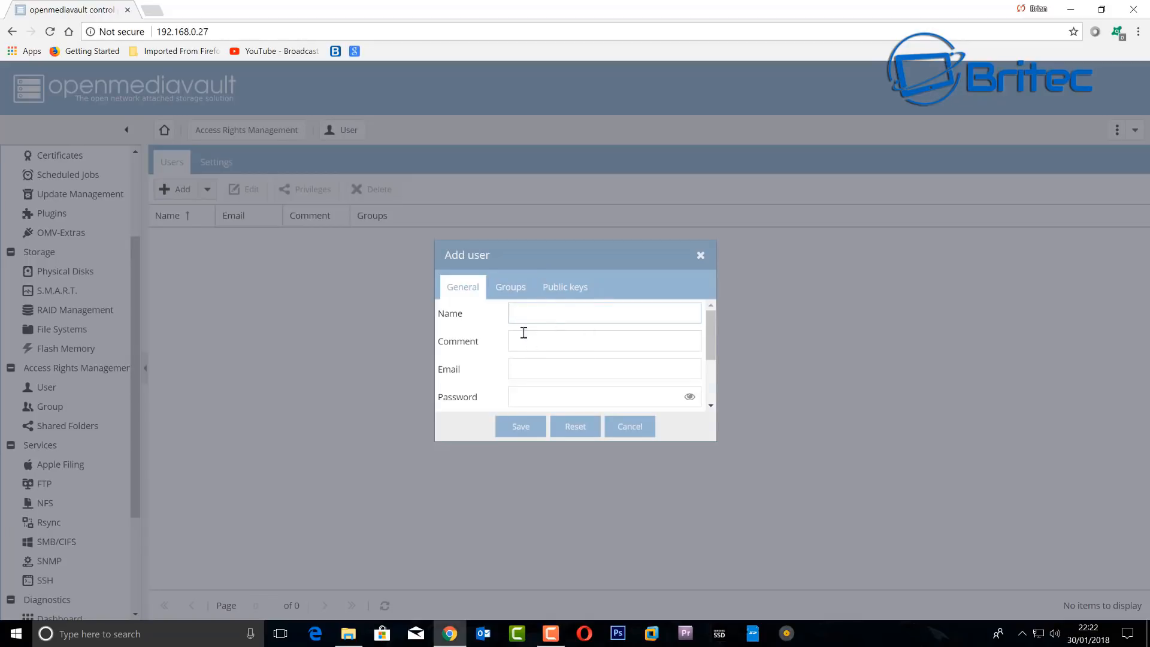
type("Wife")
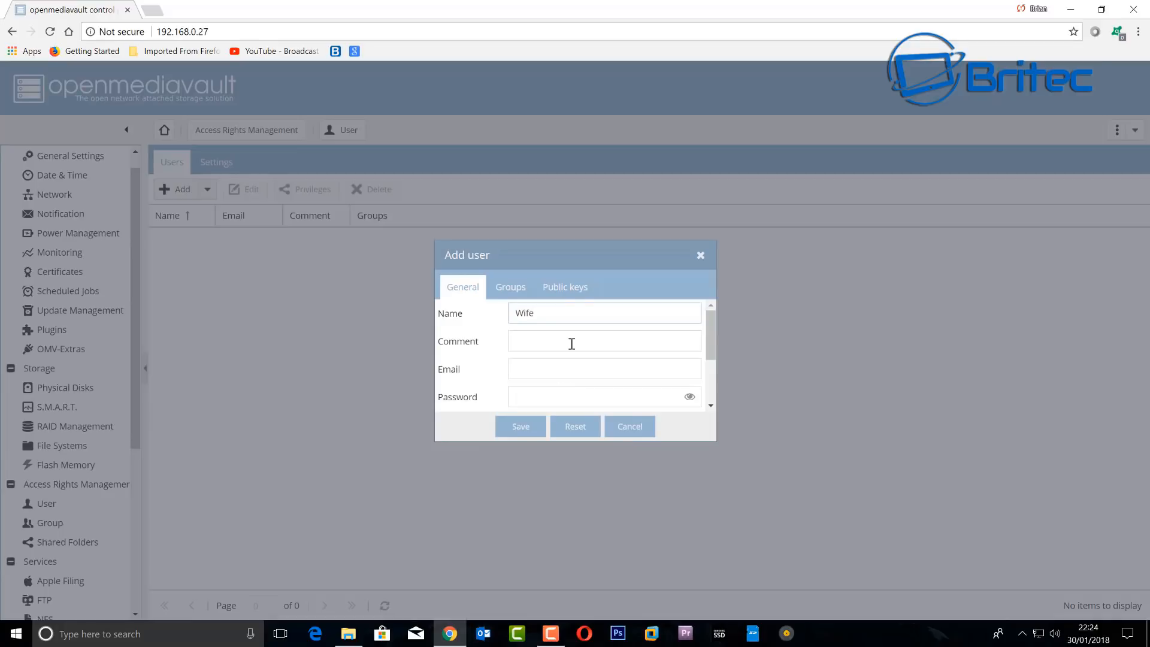
left_click(523, 401)
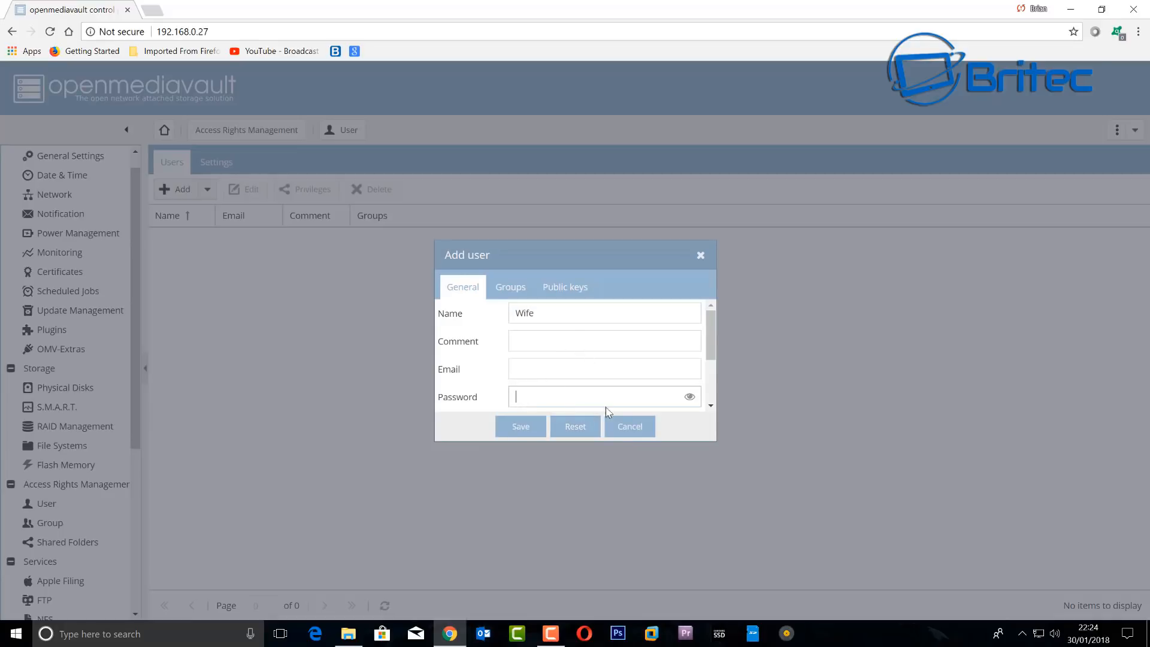
type("•")
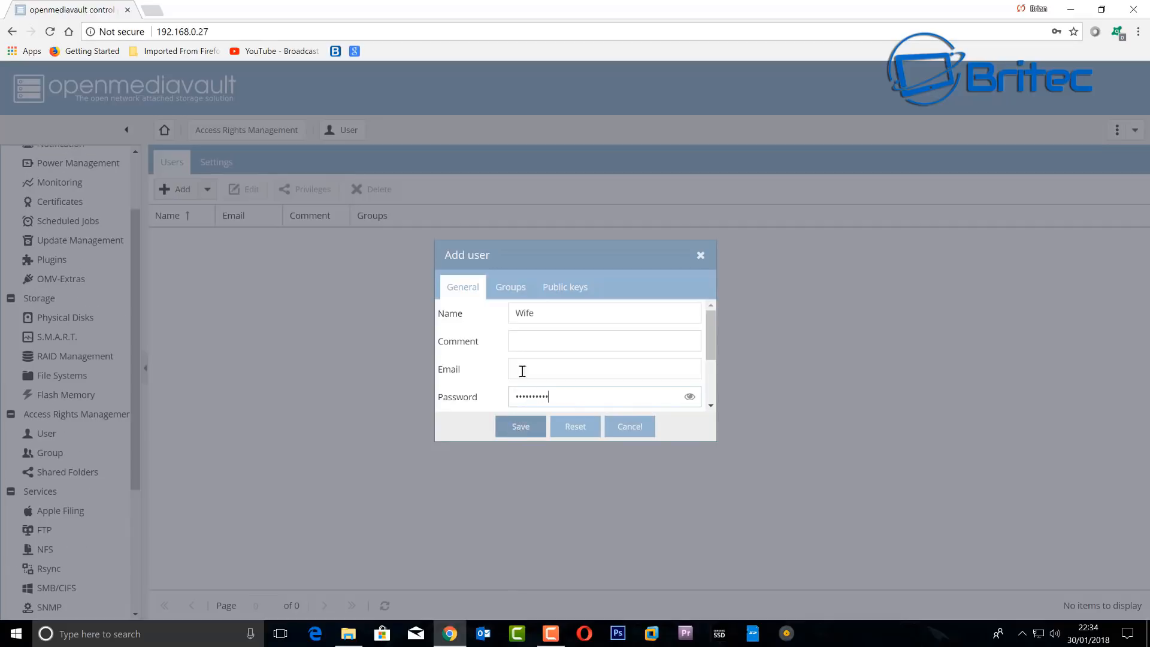
scroll(625, 360, "down", 1)
left_click(624, 360)
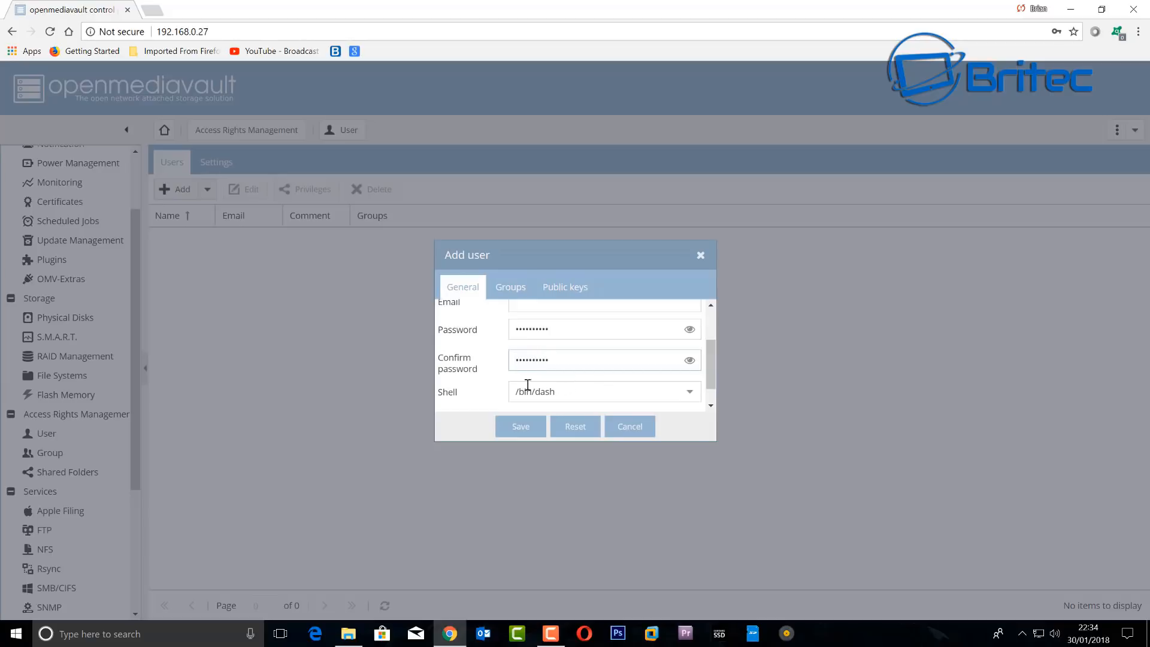
- Put the new user in all system account groups, save, apply, and return to Shared Folders
left_click(512, 288)
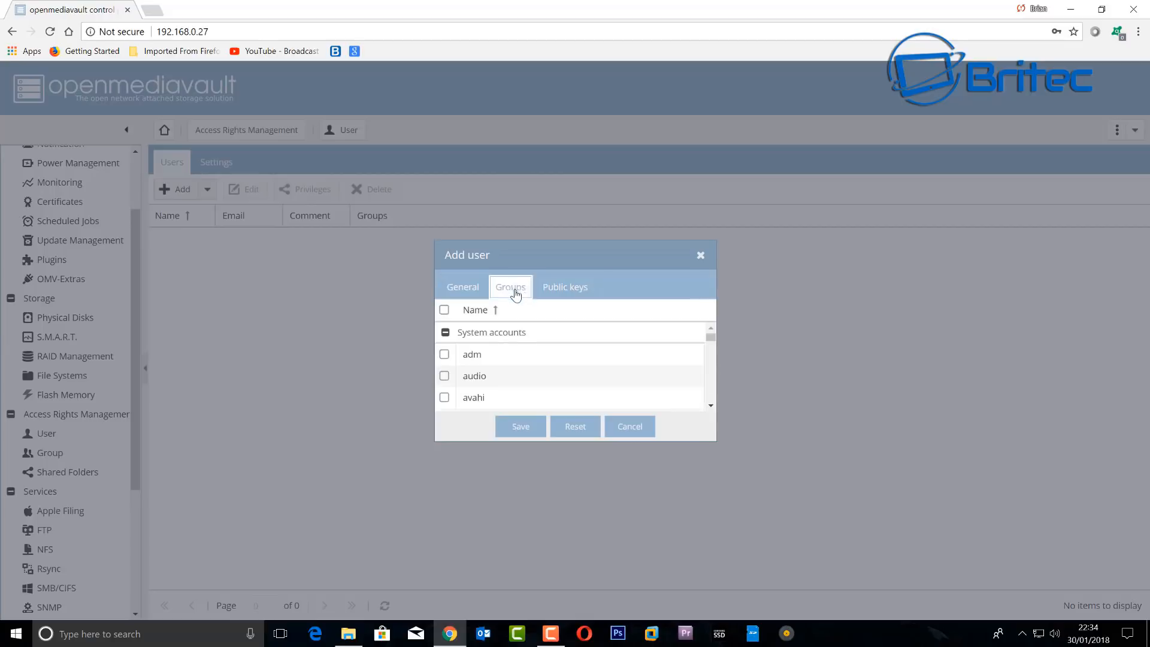
left_click(445, 332)
left_click(521, 427)
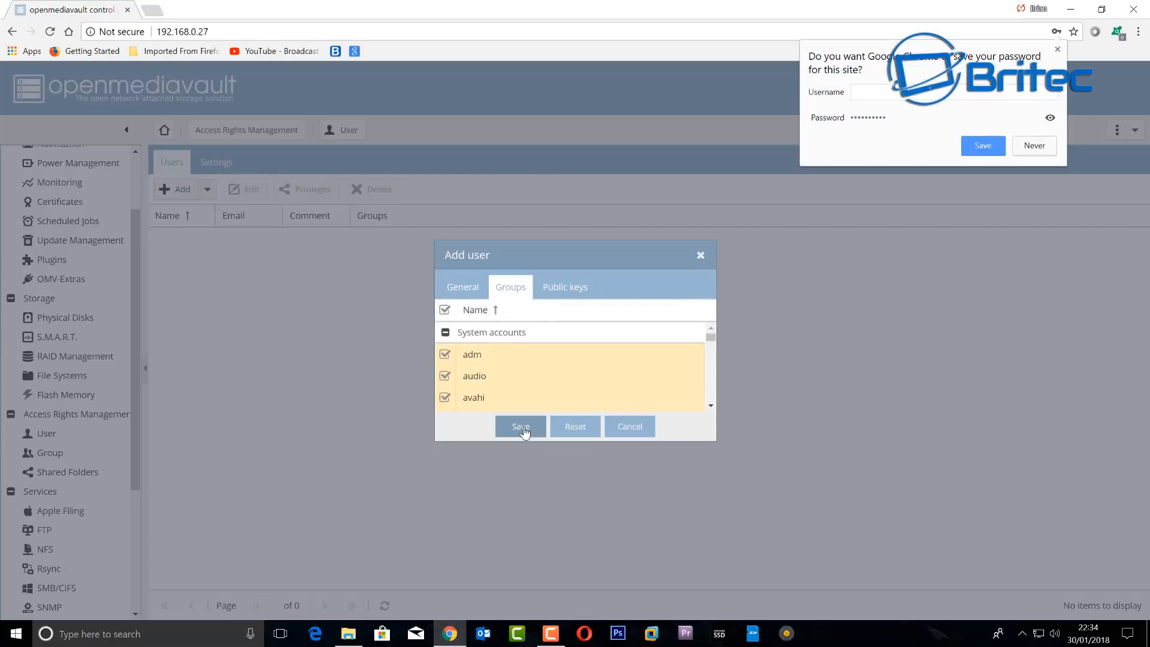
left_click(521, 427)
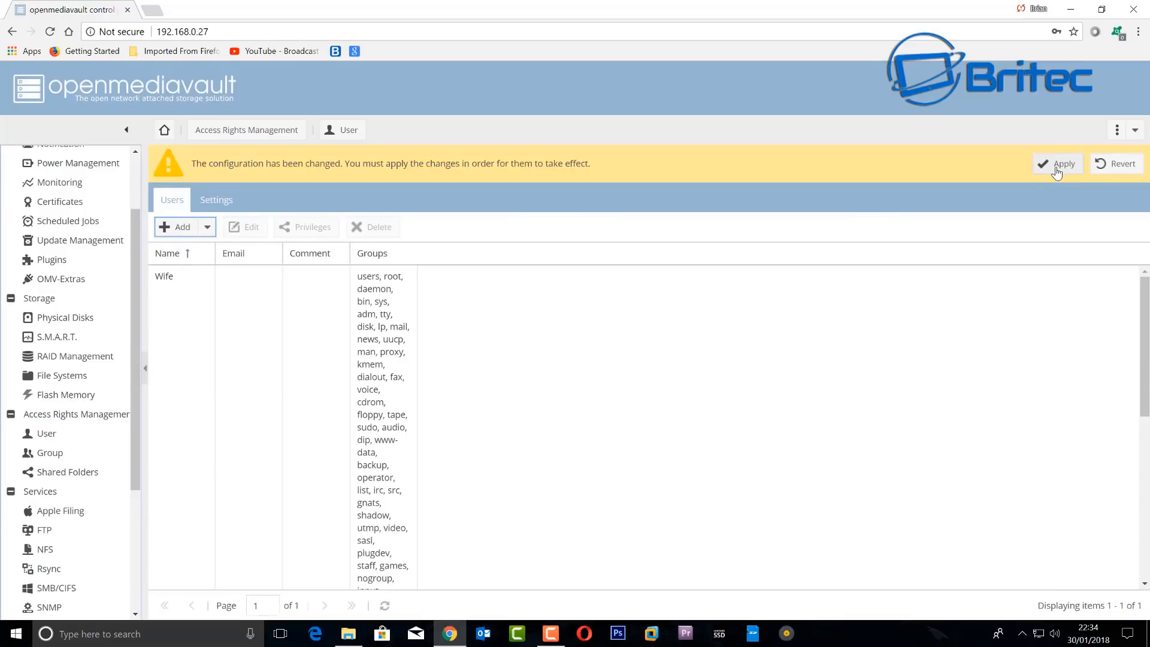
left_click(1056, 172)
left_click(546, 377)
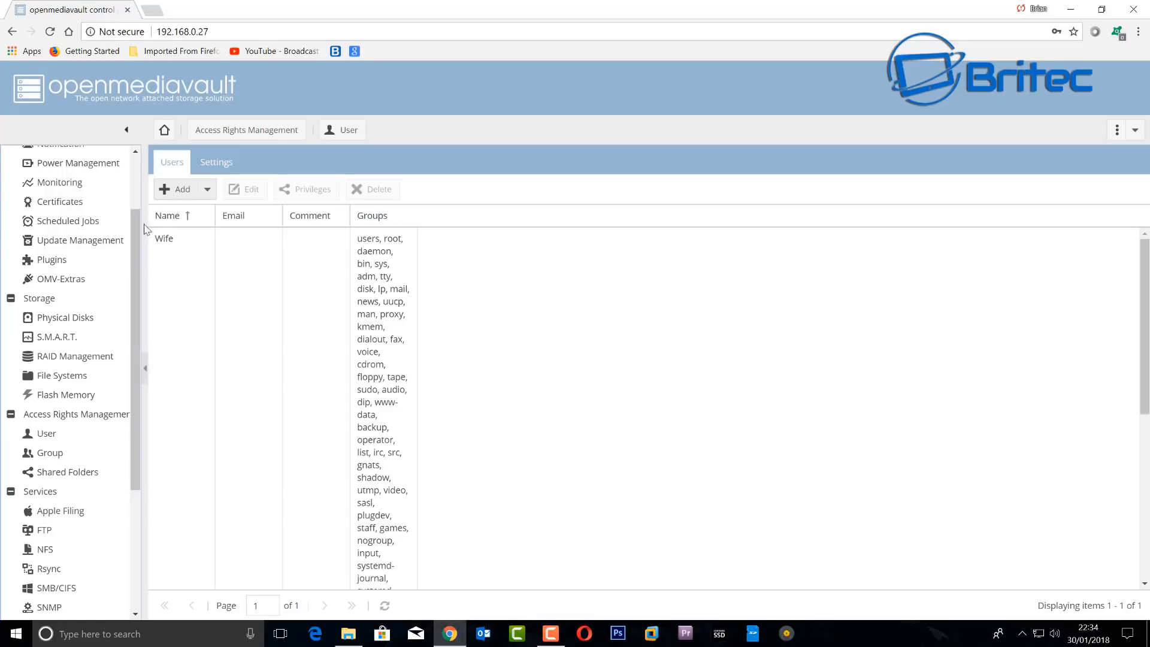
left_click(50, 453)
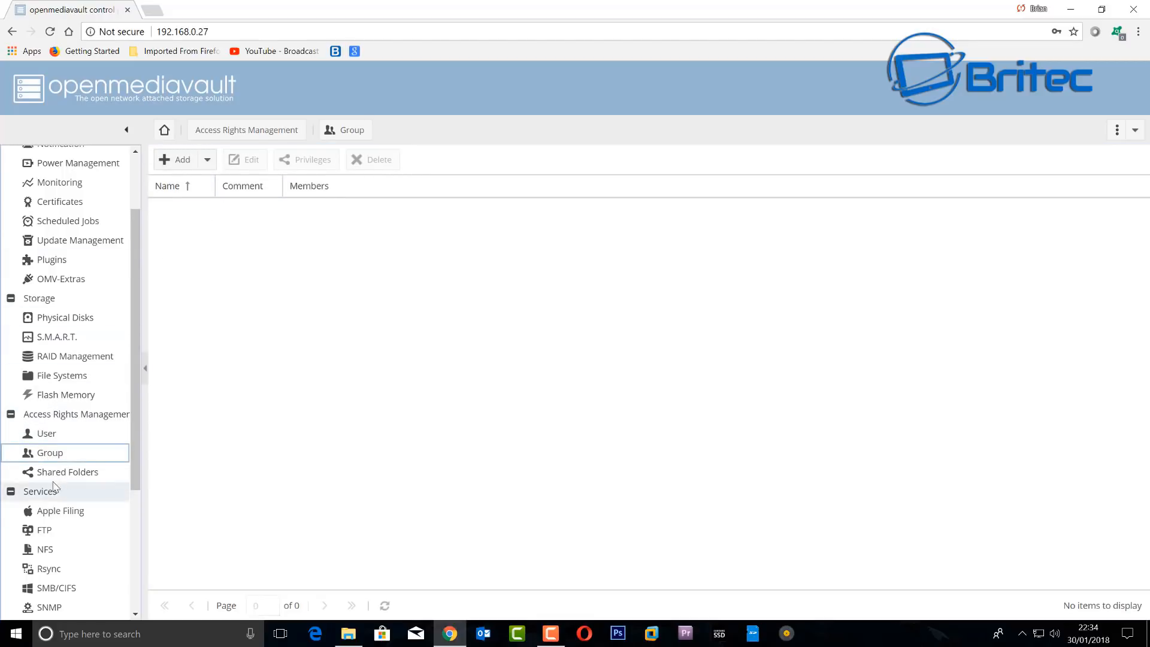
left_click(53, 473)
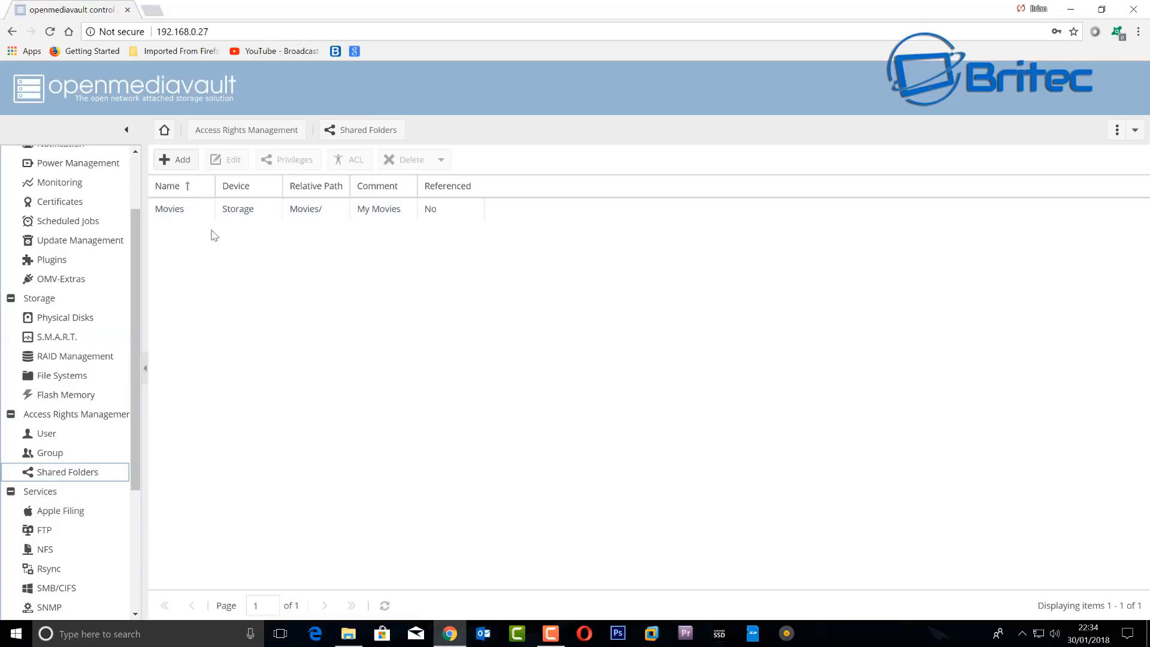
left_click(167, 211)
double_click(182, 212)
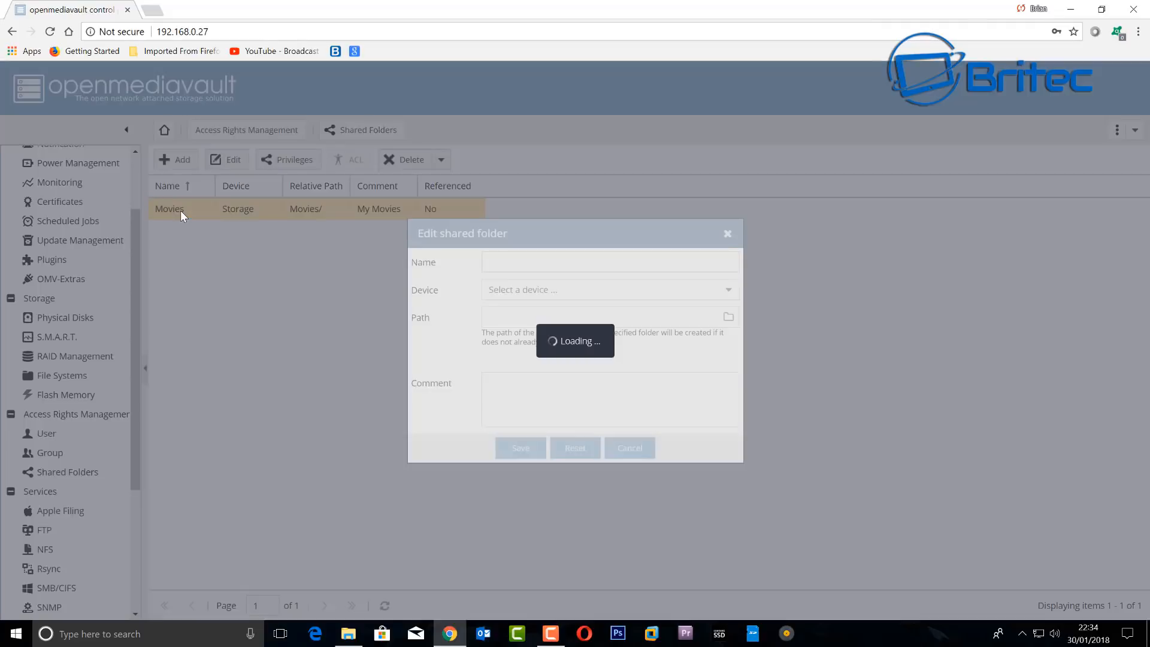
left_click(728, 316)
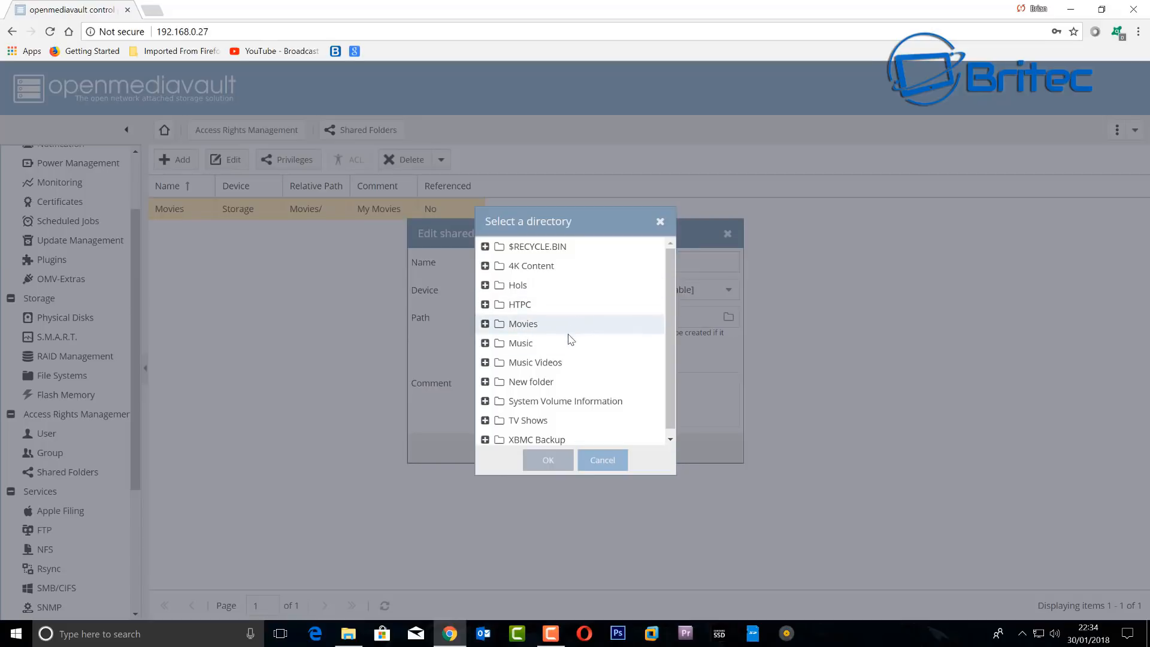
scroll(569, 383, "down", 1)
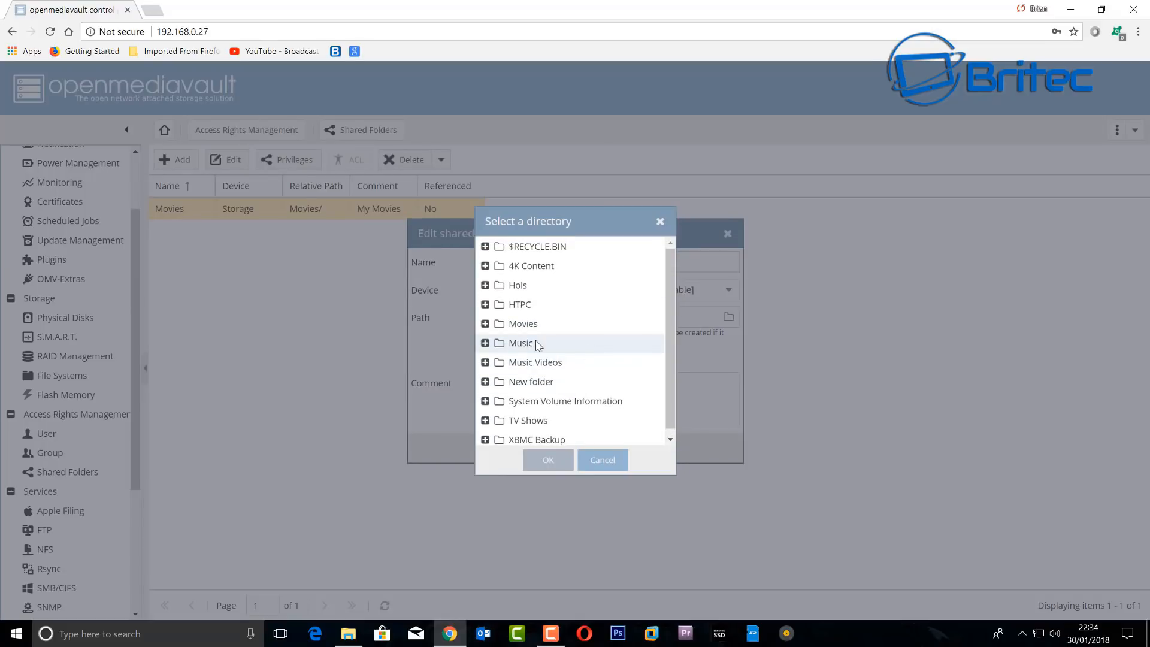
left_click(601, 460)
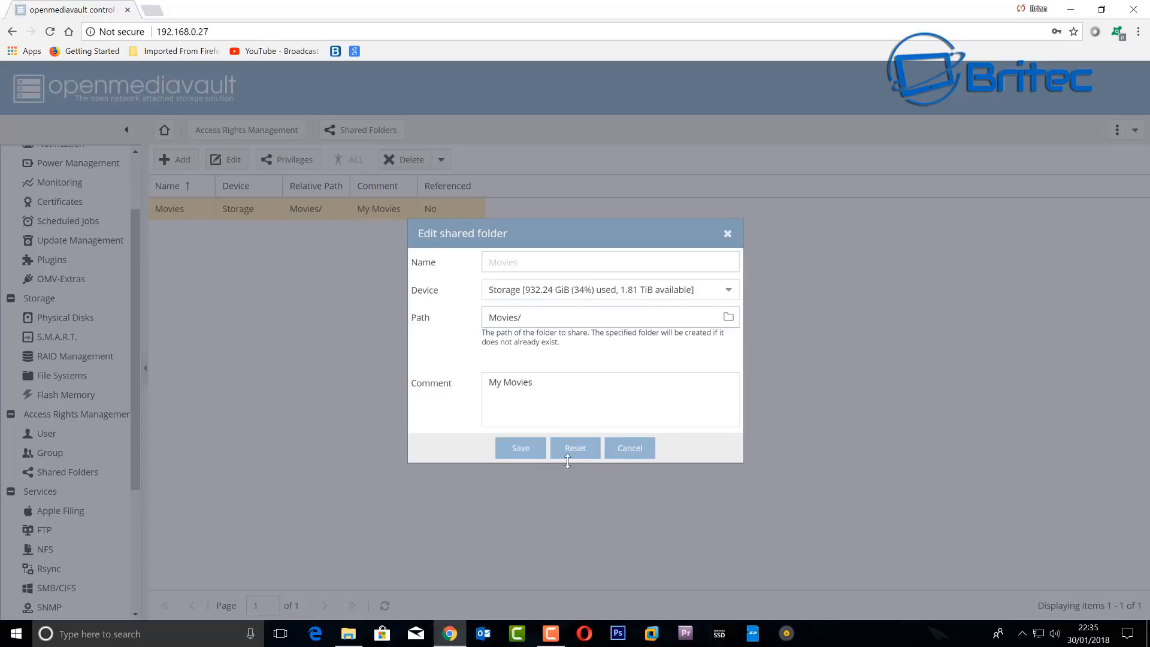
left_click(728, 294)
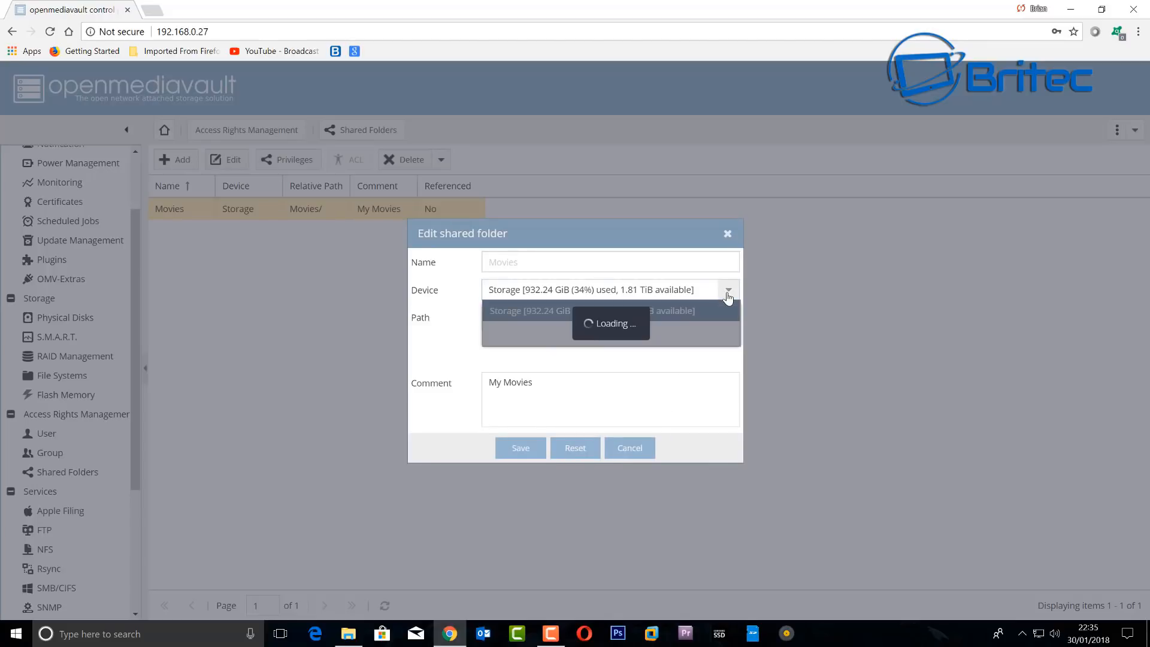
left_click(446, 324)
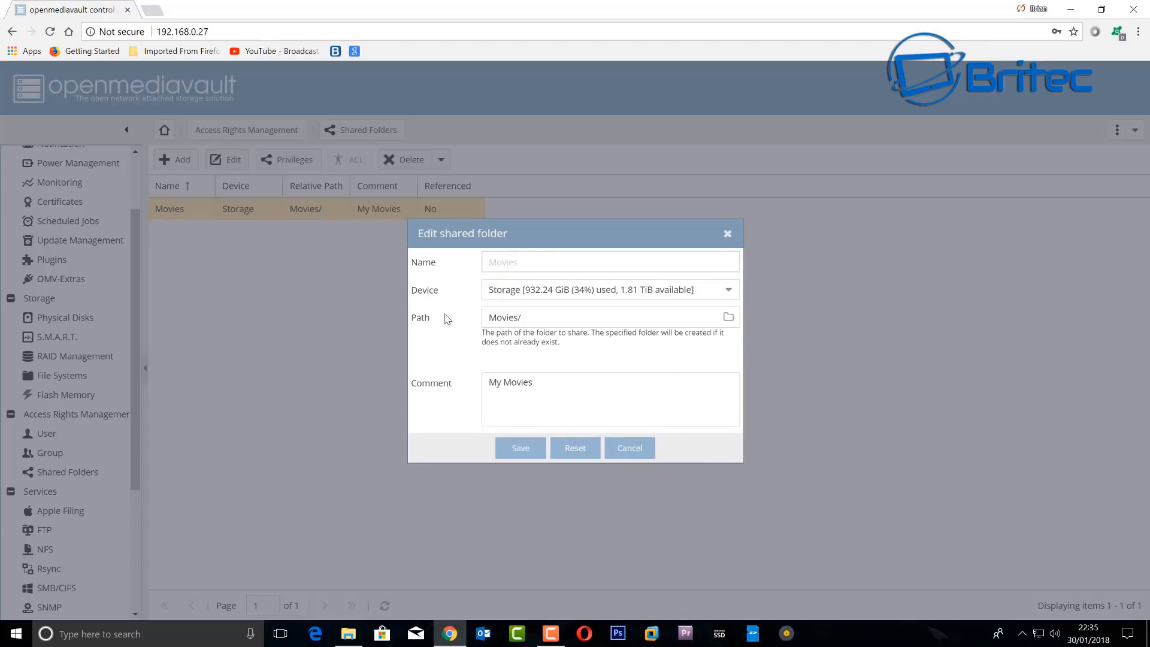
left_click(634, 450)
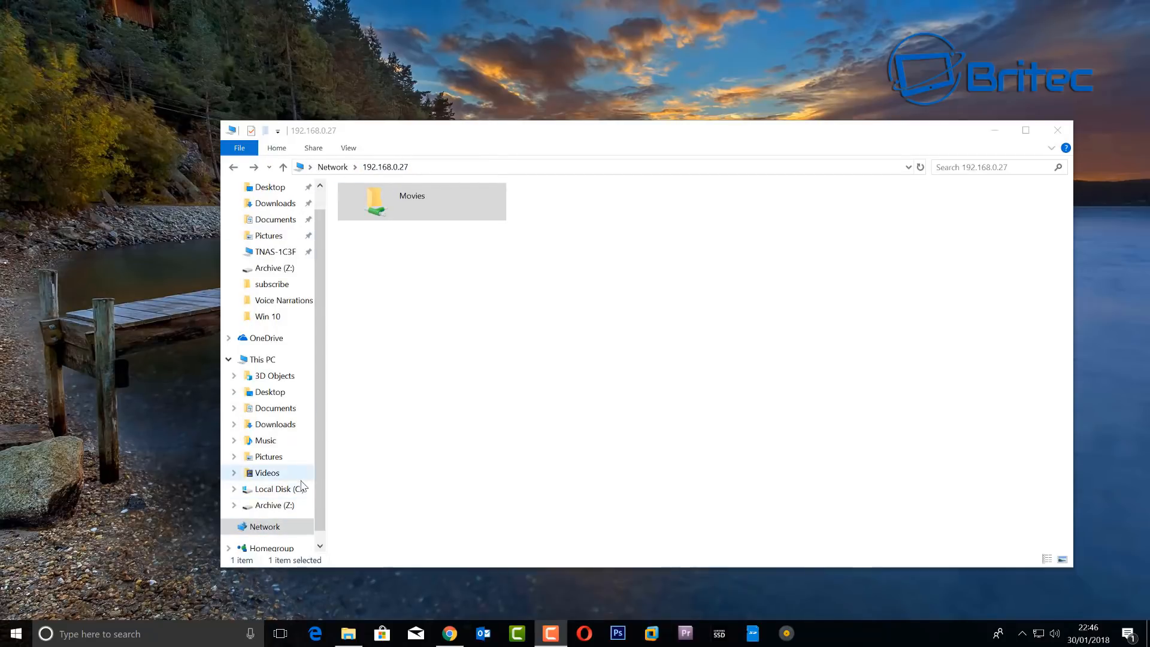
- Open the Movies share on 192.168.0.27 to view its genre folders, then go back to the server
double_click(422, 205)
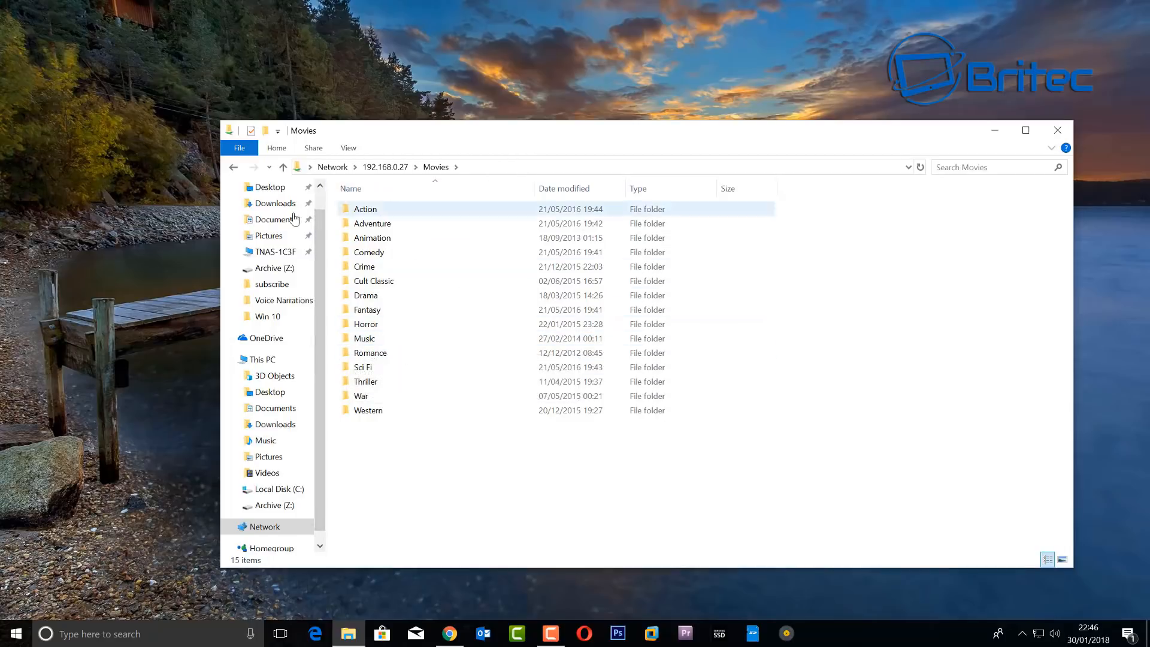
left_click(233, 168)
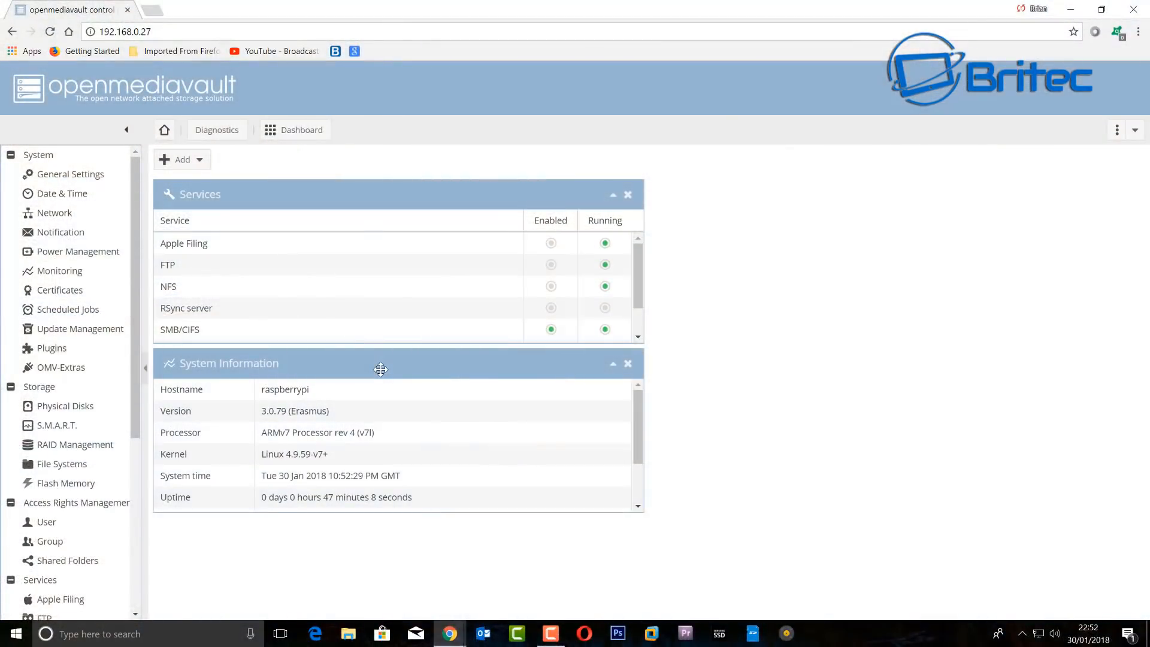
- Open Plugins > OMV-Extras to view the six repos and select the Plexmediaserver entry
left_click(58, 349)
left_click(62, 370)
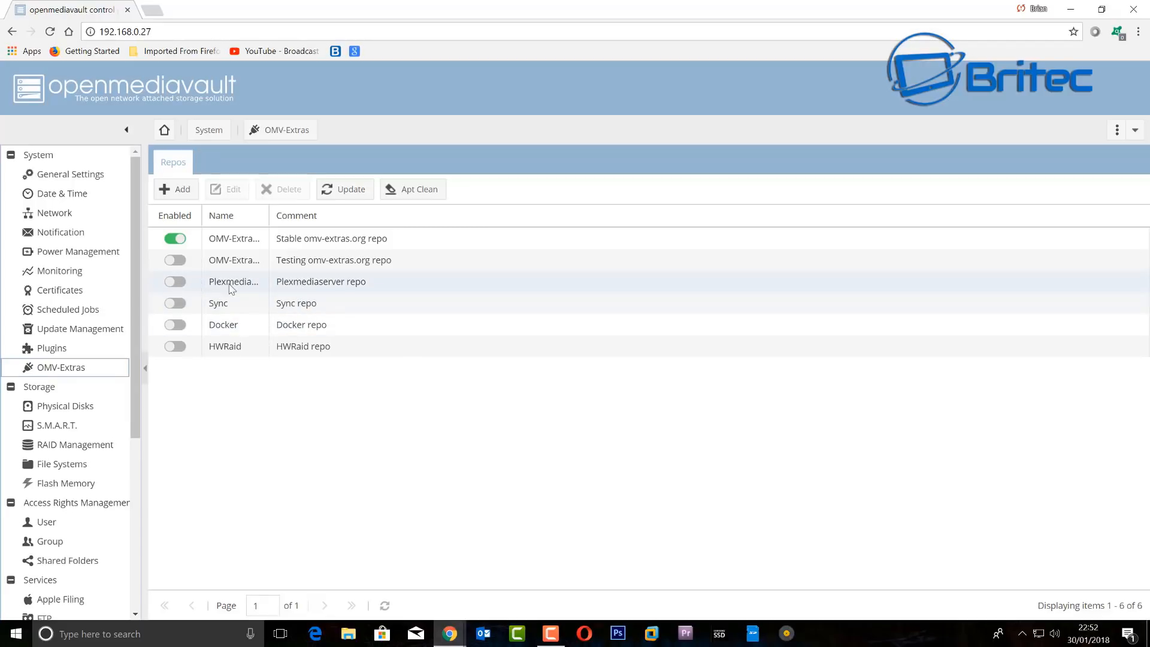
left_click(322, 285)
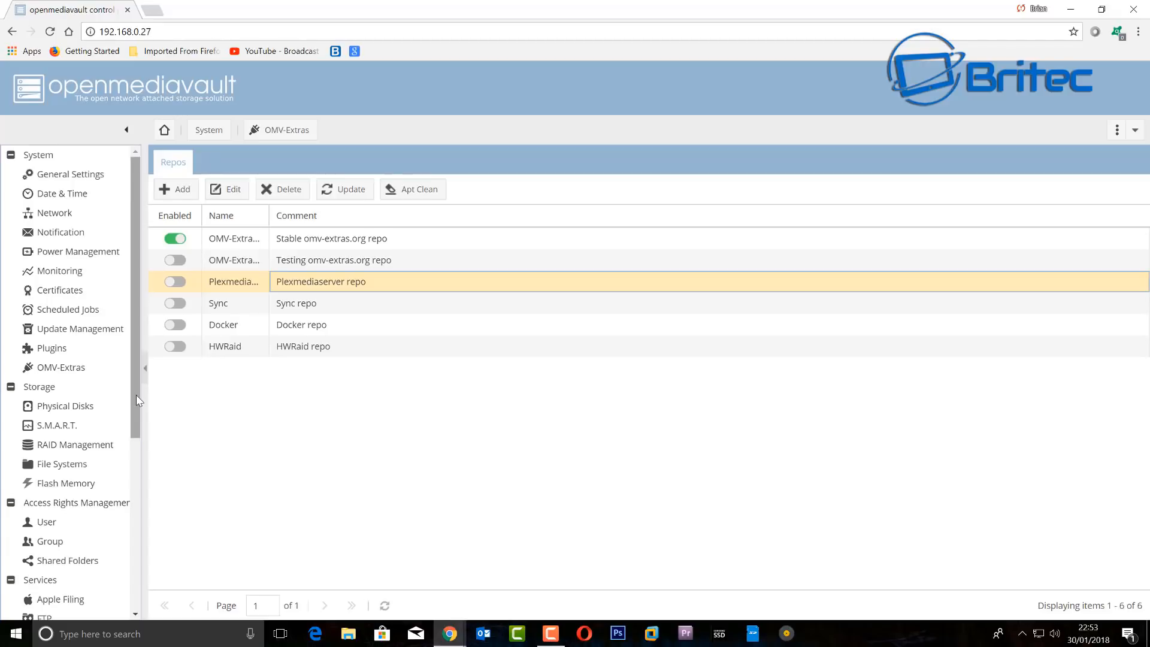
left_click_drag(136, 394, 155, 470)
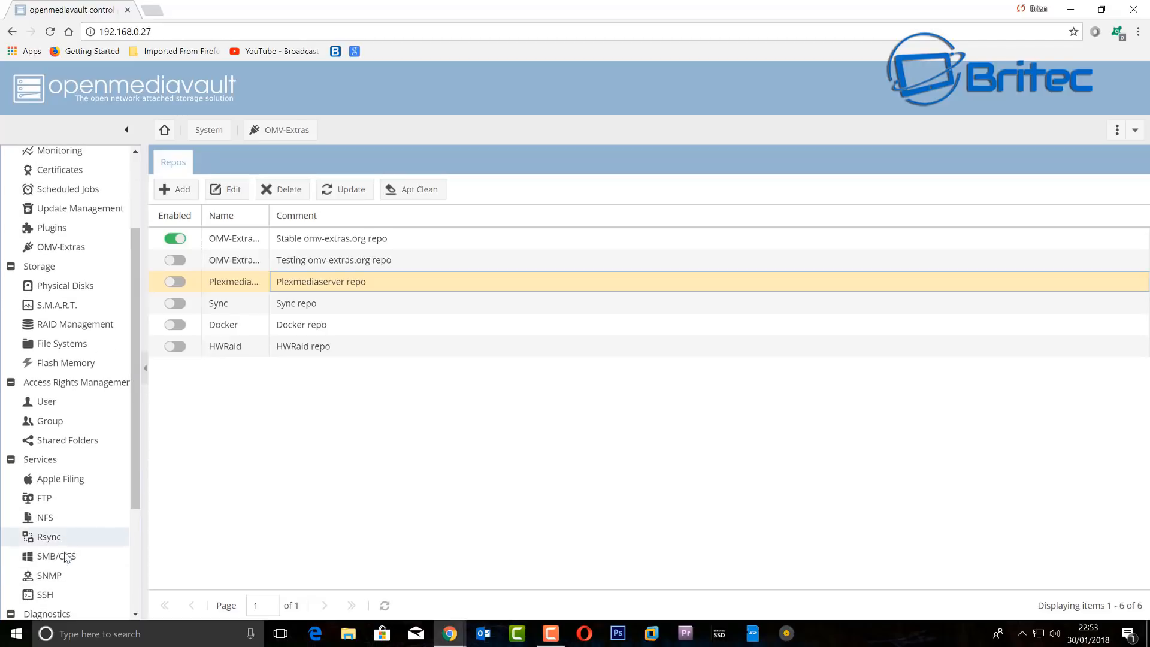
scroll(117, 473, "up", 2)
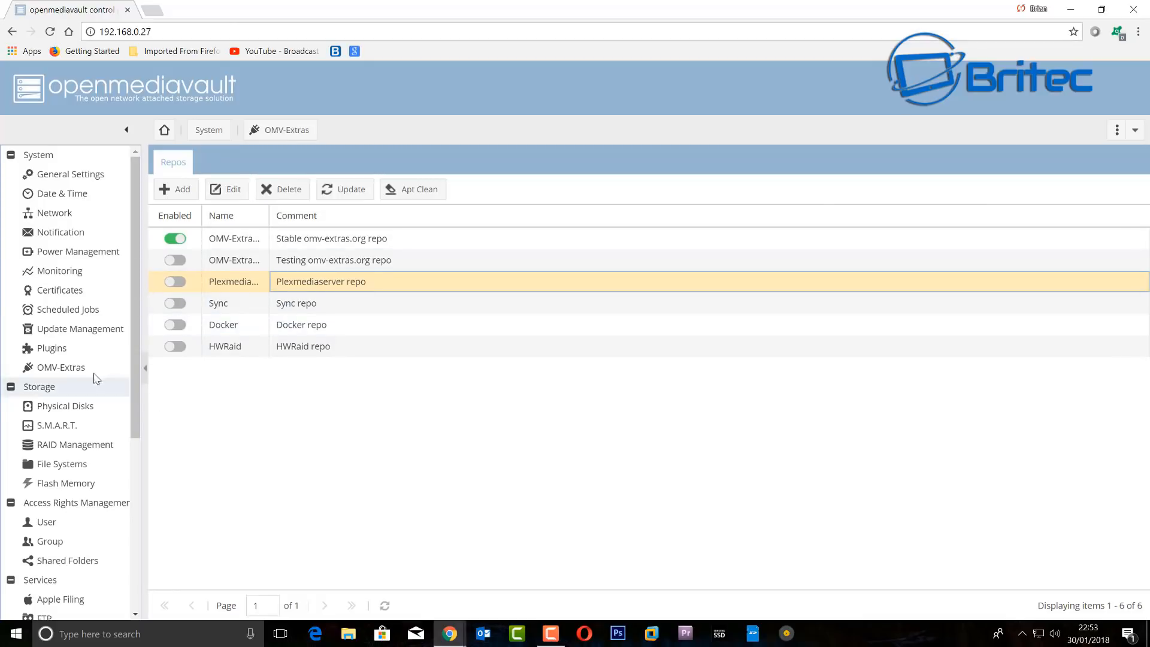
- Browse the Plugins list from the top down to VirtualBox under Virtualization, then minimise Chrome
left_click(54, 352)
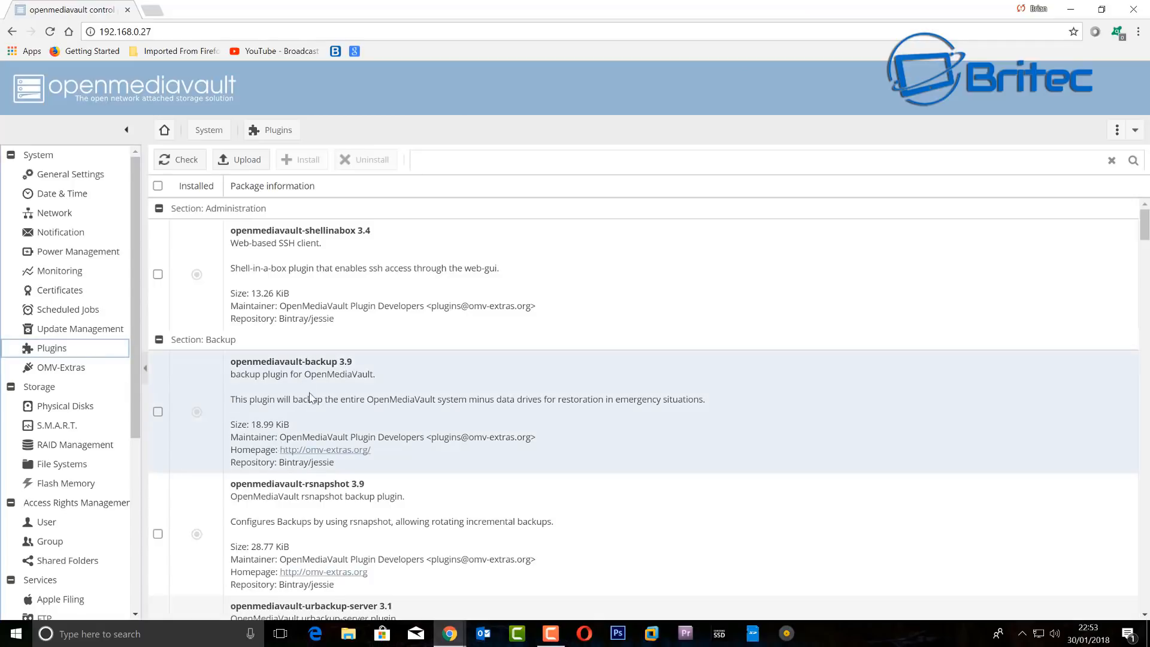
scroll(312, 439, "down", 2)
scroll(364, 431, "down", 3)
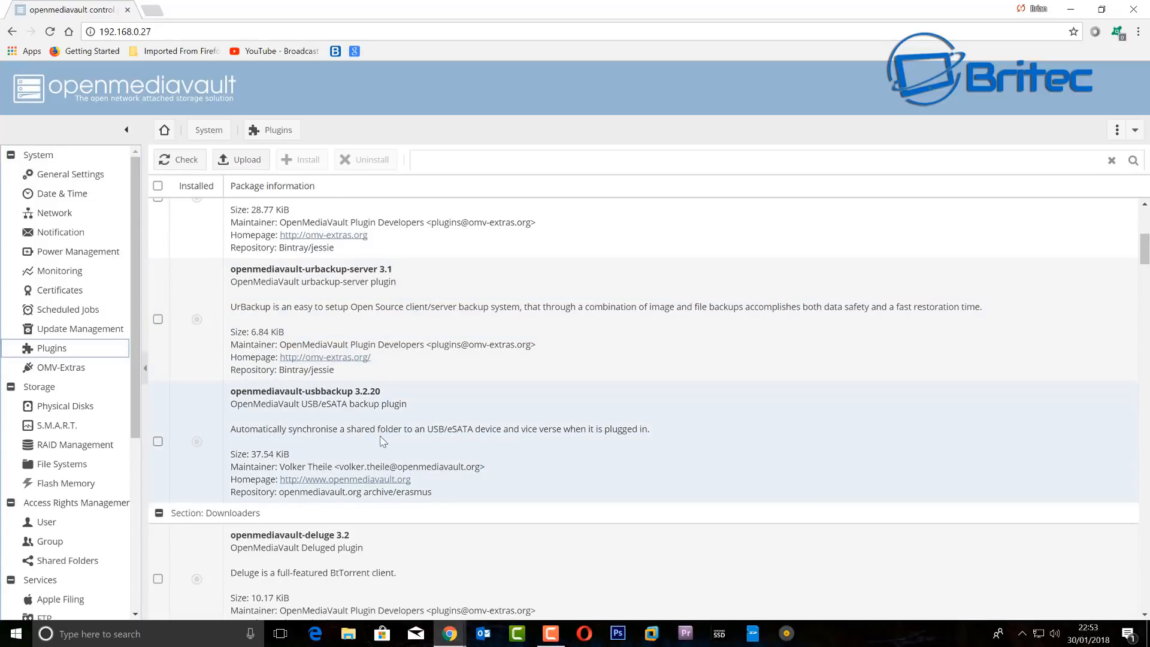
scroll(383, 442, "down", 3)
scroll(383, 442, "down", 2)
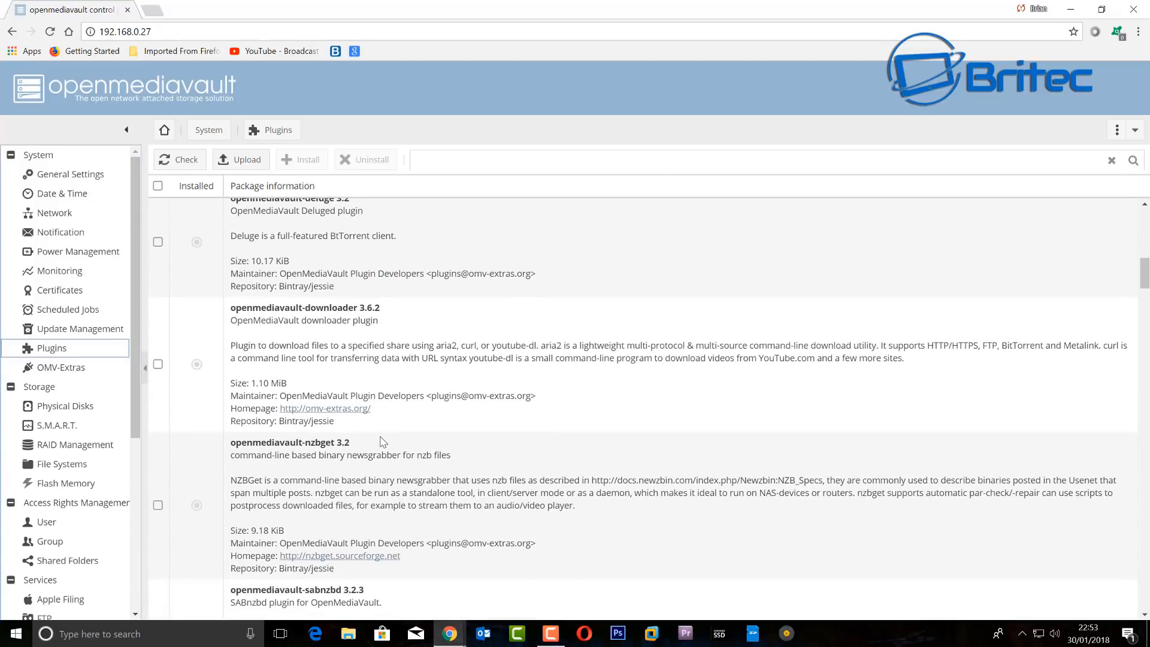
scroll(383, 442, "down", 4)
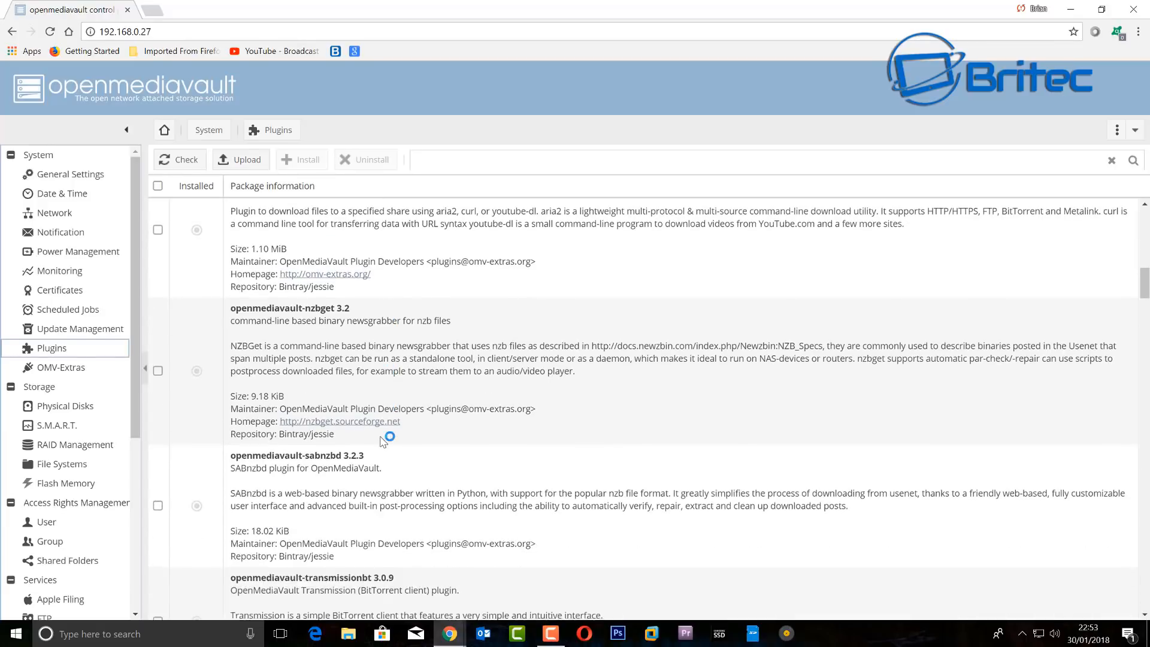
scroll(380, 441, "down", 3)
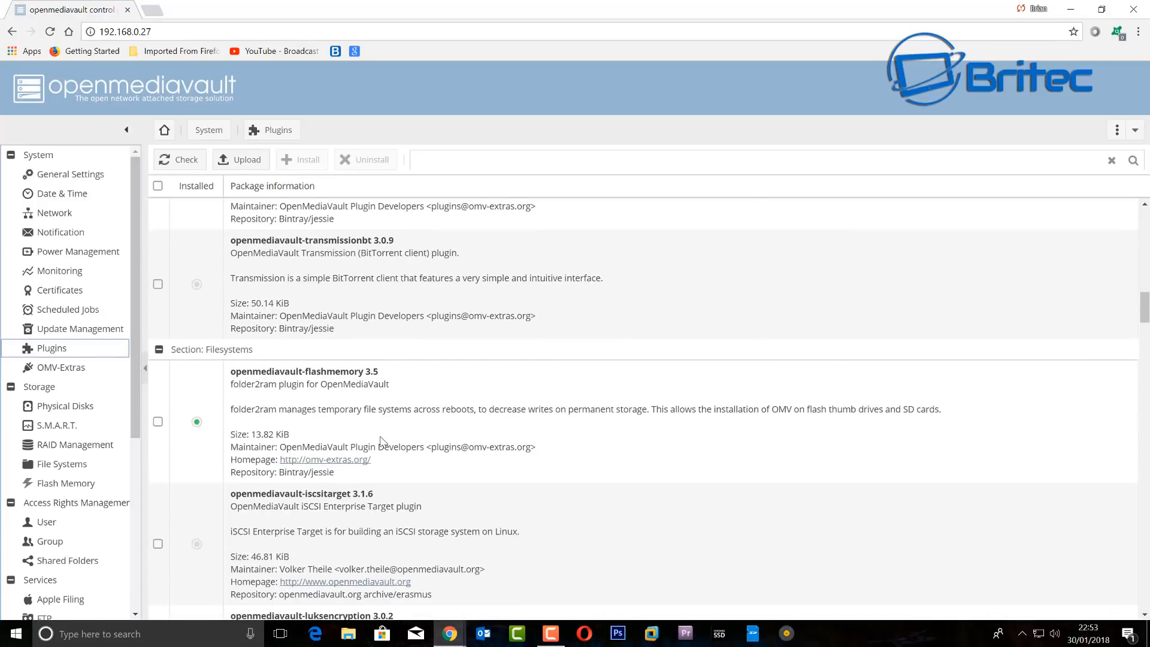
scroll(380, 441, "down", 5)
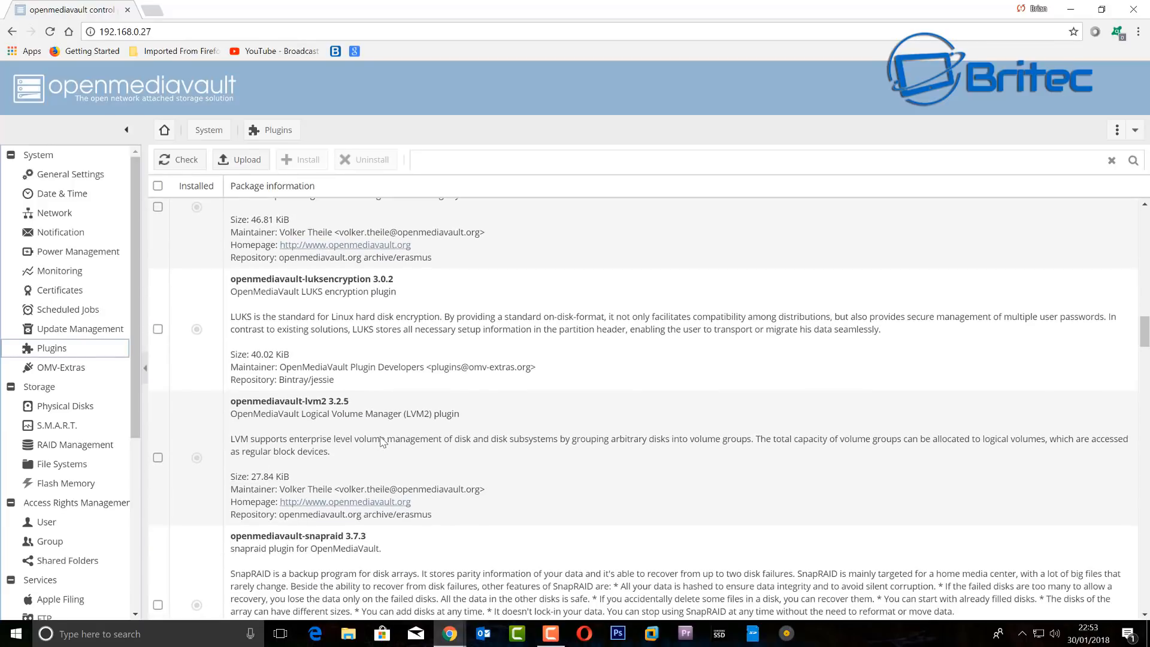
scroll(382, 442, "down", 6)
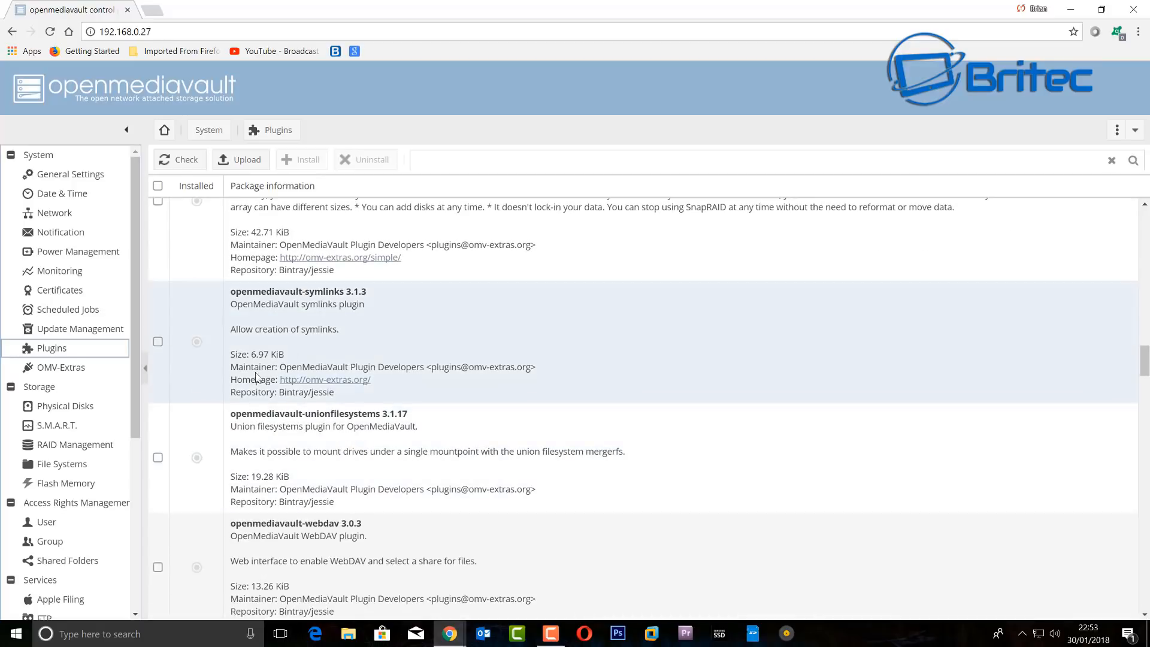
scroll(284, 455, "down", 6)
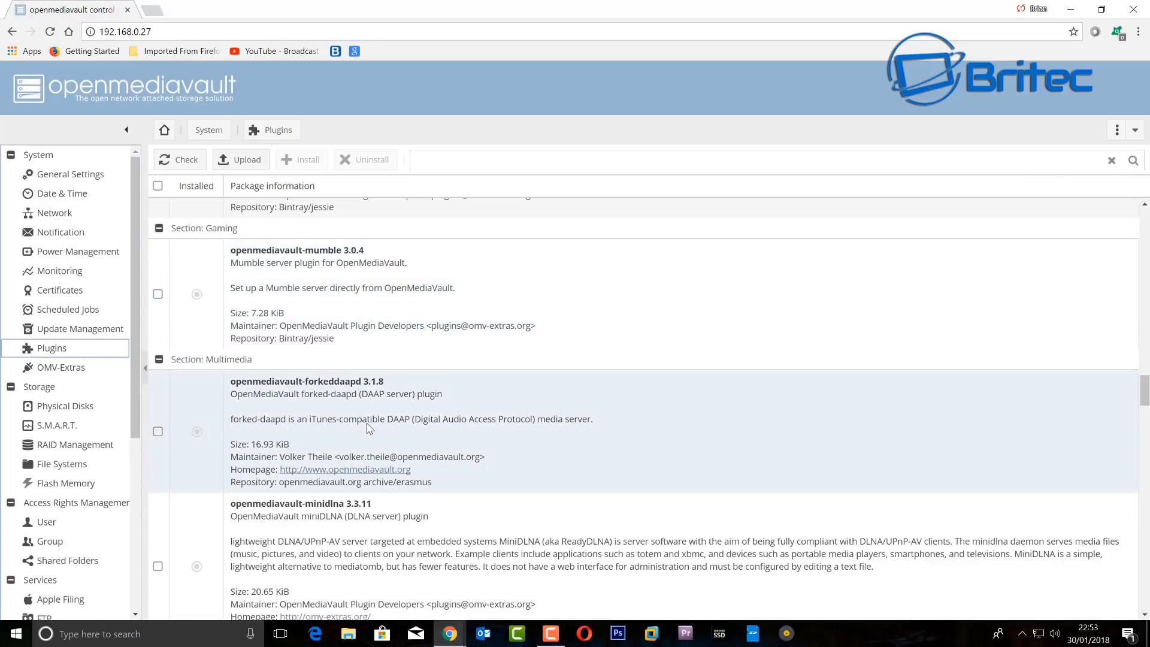
scroll(360, 443, "down", 3)
scroll(387, 458, "down", 3)
scroll(386, 459, "down", 3)
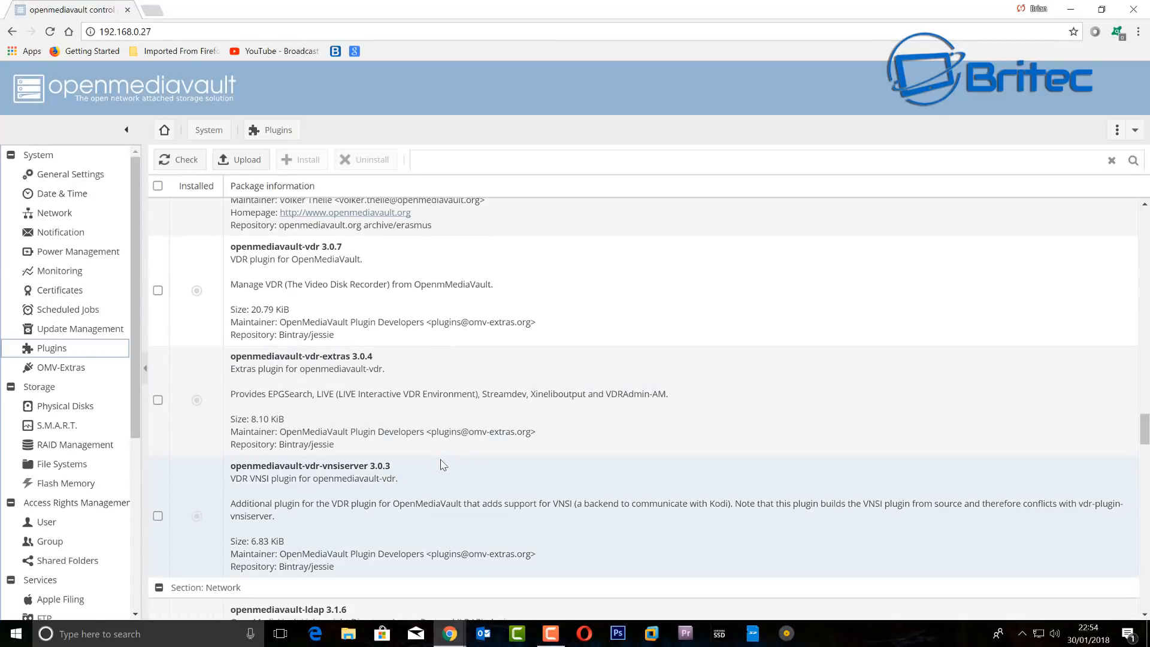
scroll(442, 466, "down", 3)
scroll(442, 466, "down", 3)
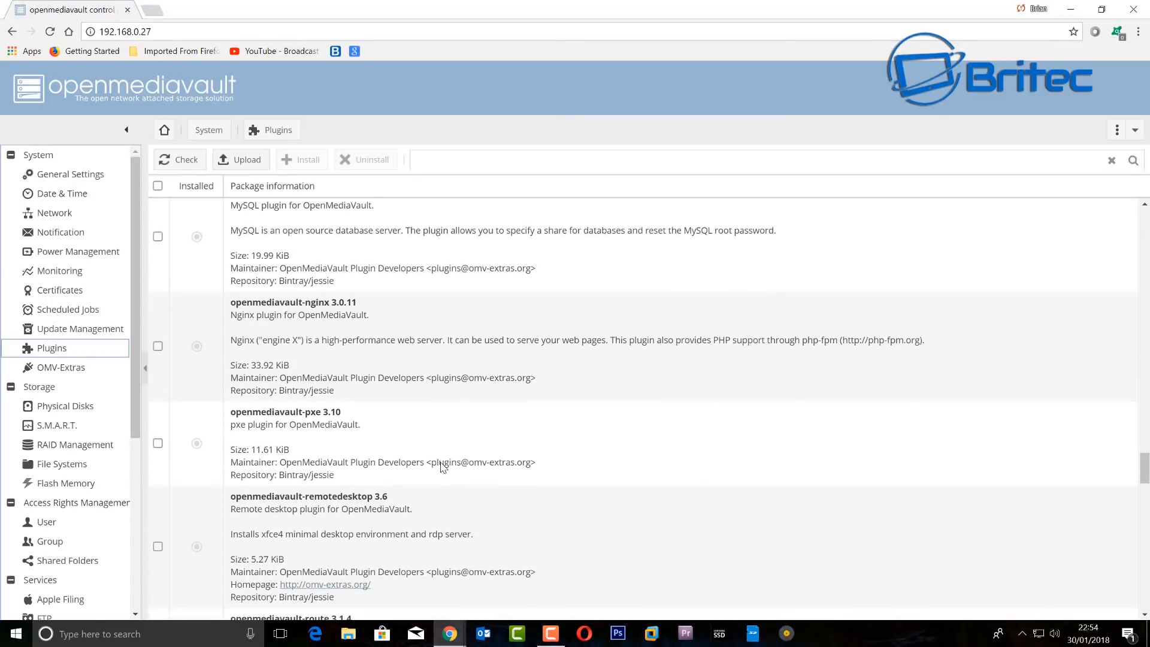
scroll(442, 466, "down", 3)
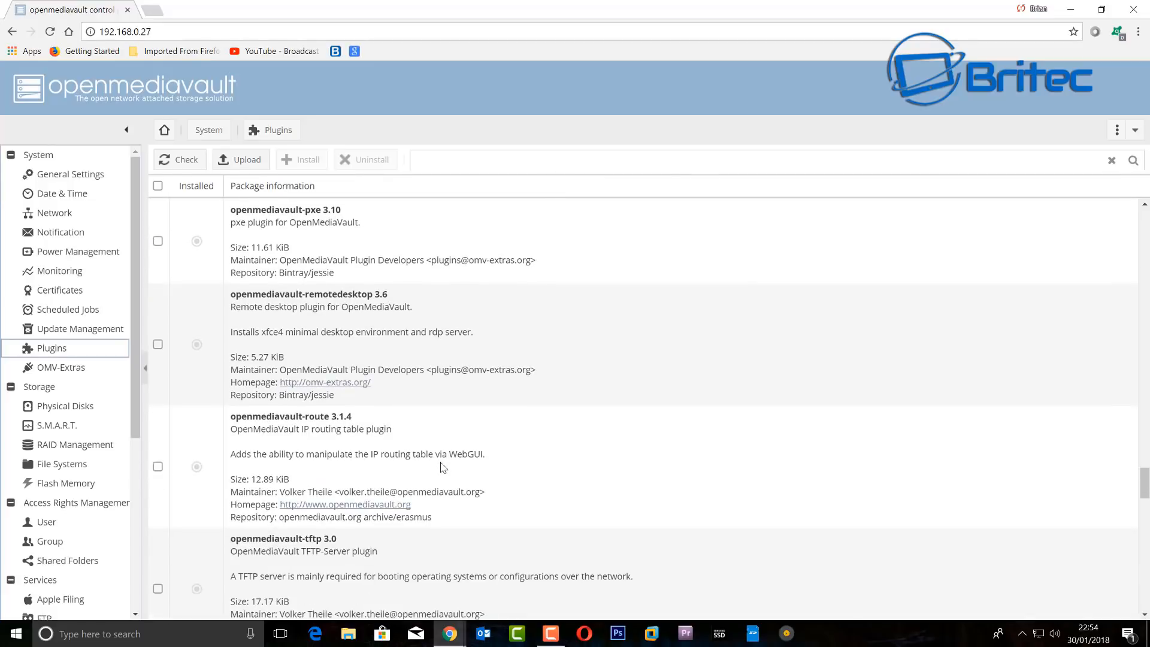
scroll(393, 427, "down", 3)
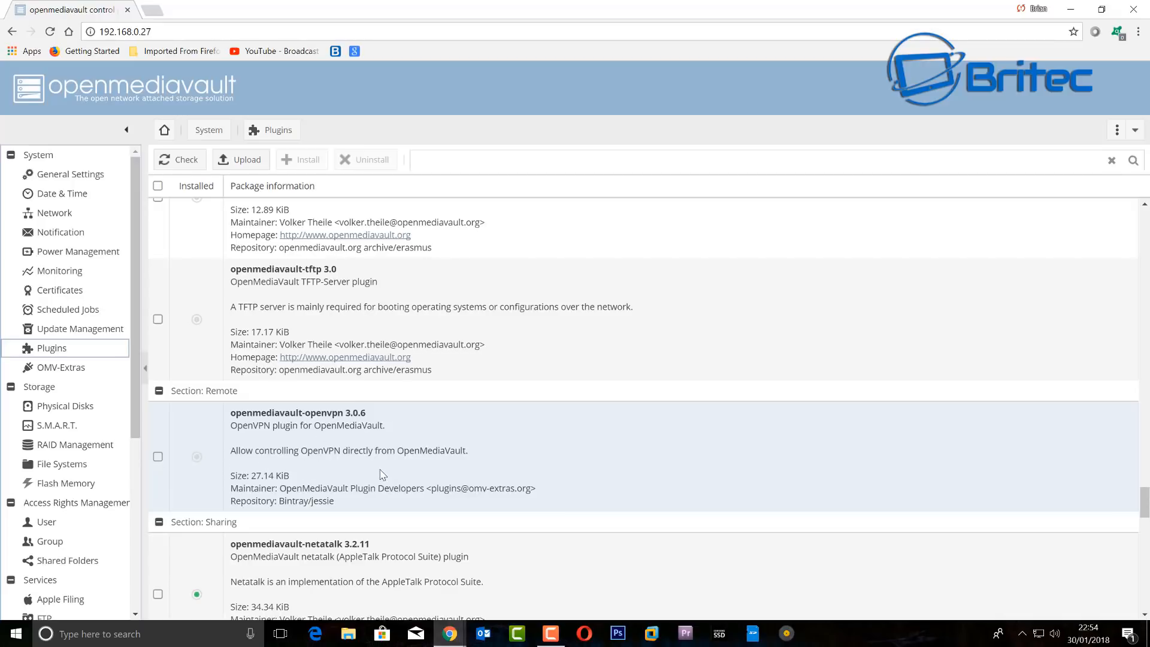
scroll(380, 475, "down", 5)
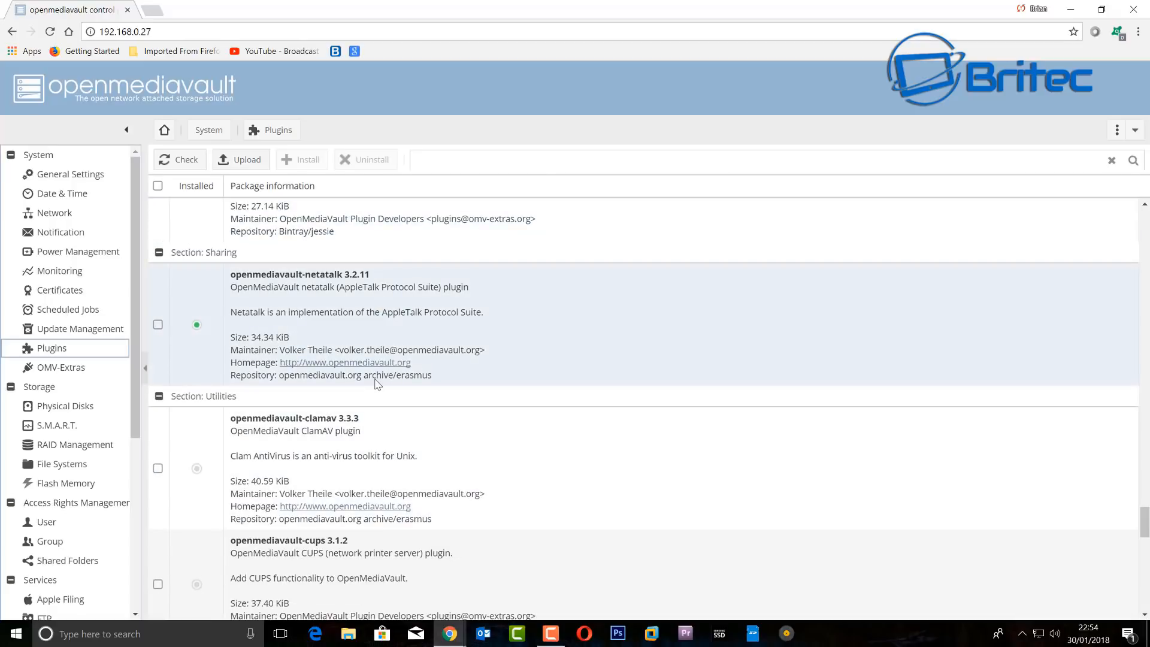
scroll(315, 423, "down", 2)
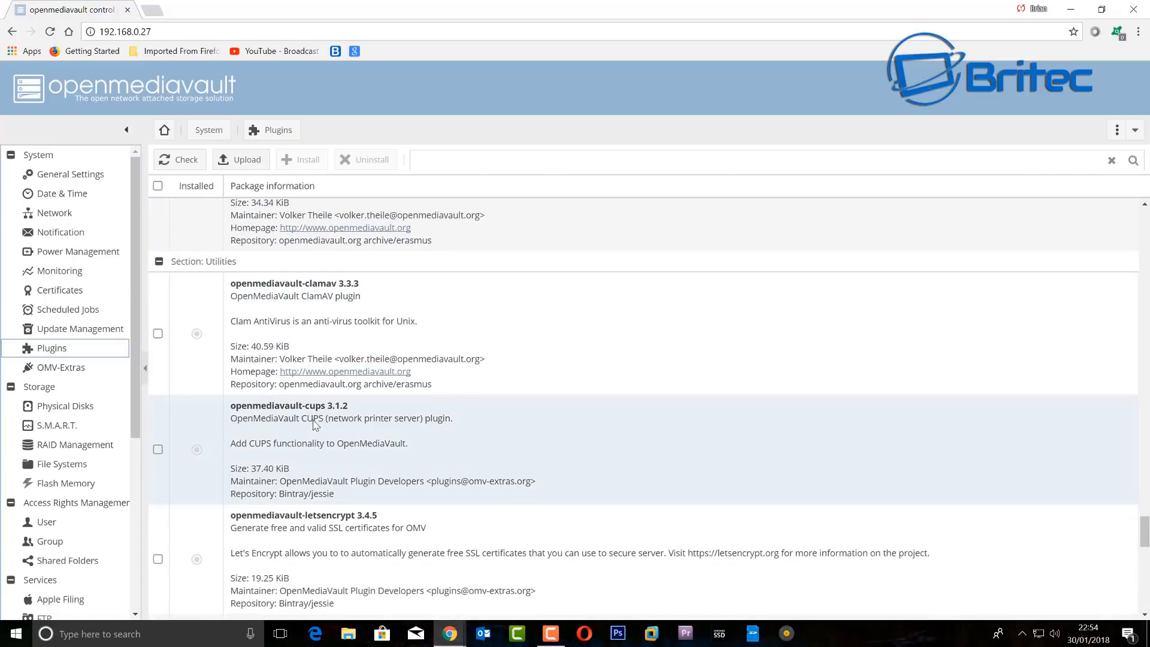
scroll(317, 428, "down", 4)
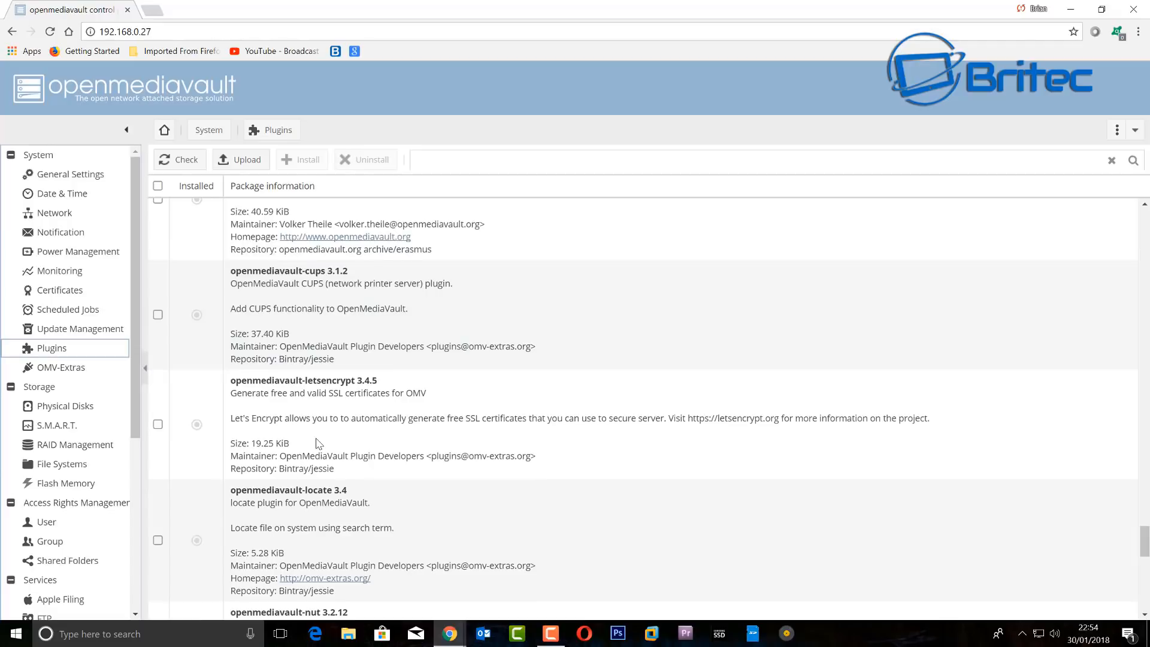
scroll(318, 443, "down", 2)
scroll(445, 434, "down", 3)
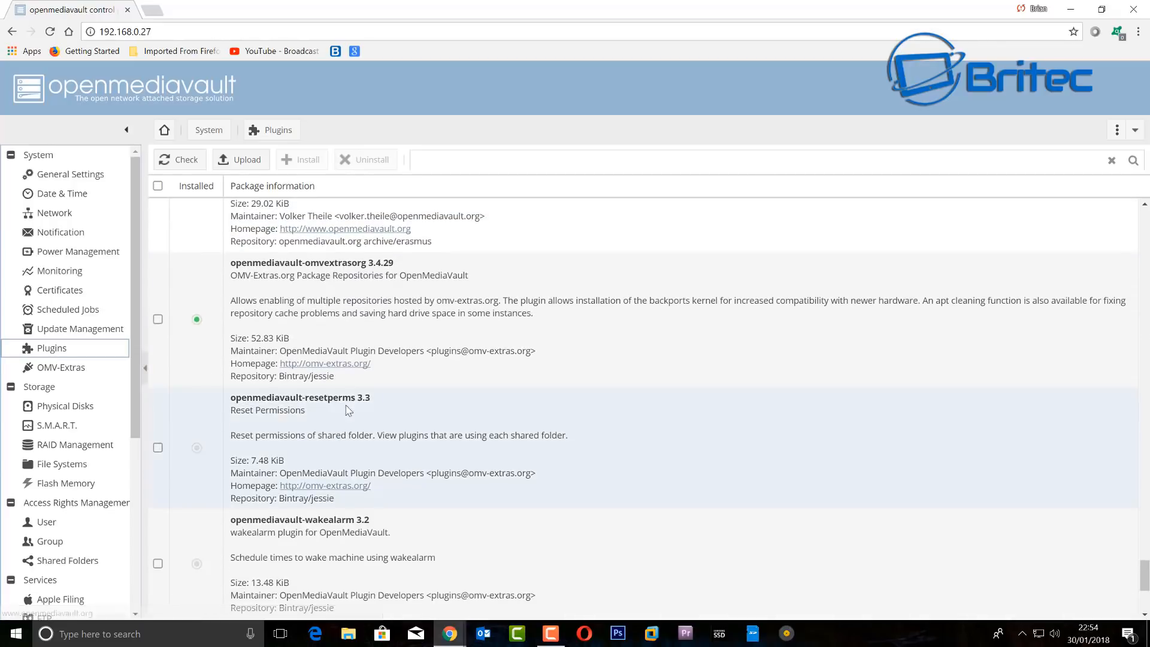
scroll(339, 449, "down", 3)
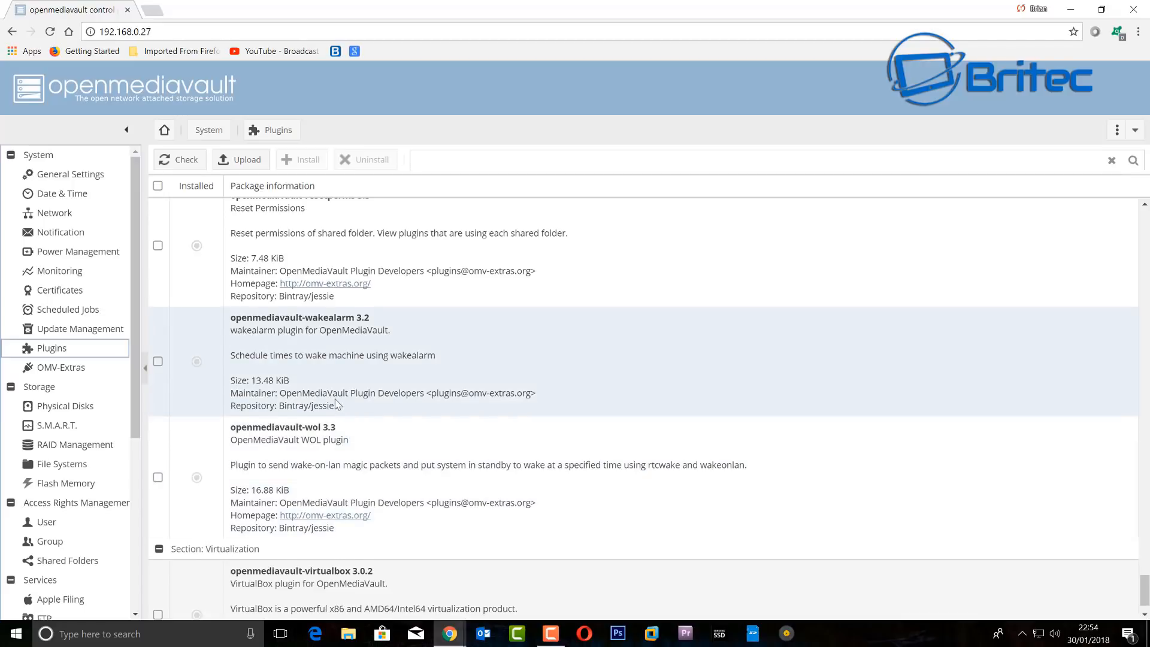
scroll(336, 404, "down", 1)
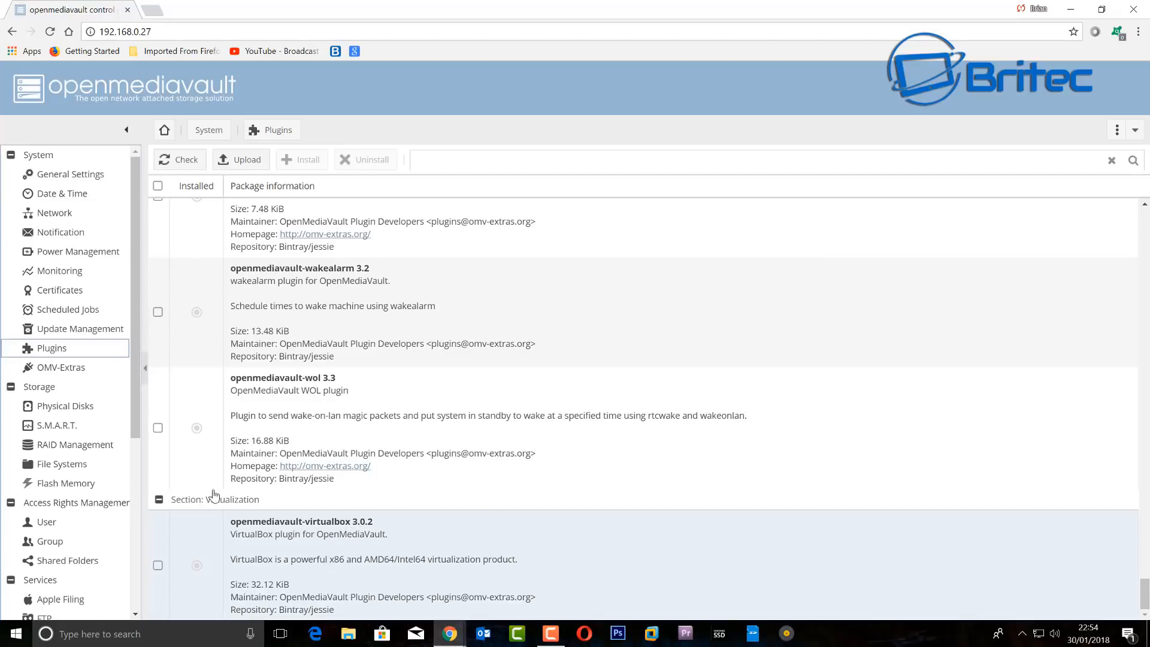
left_click_drag(136, 407, 162, 419)
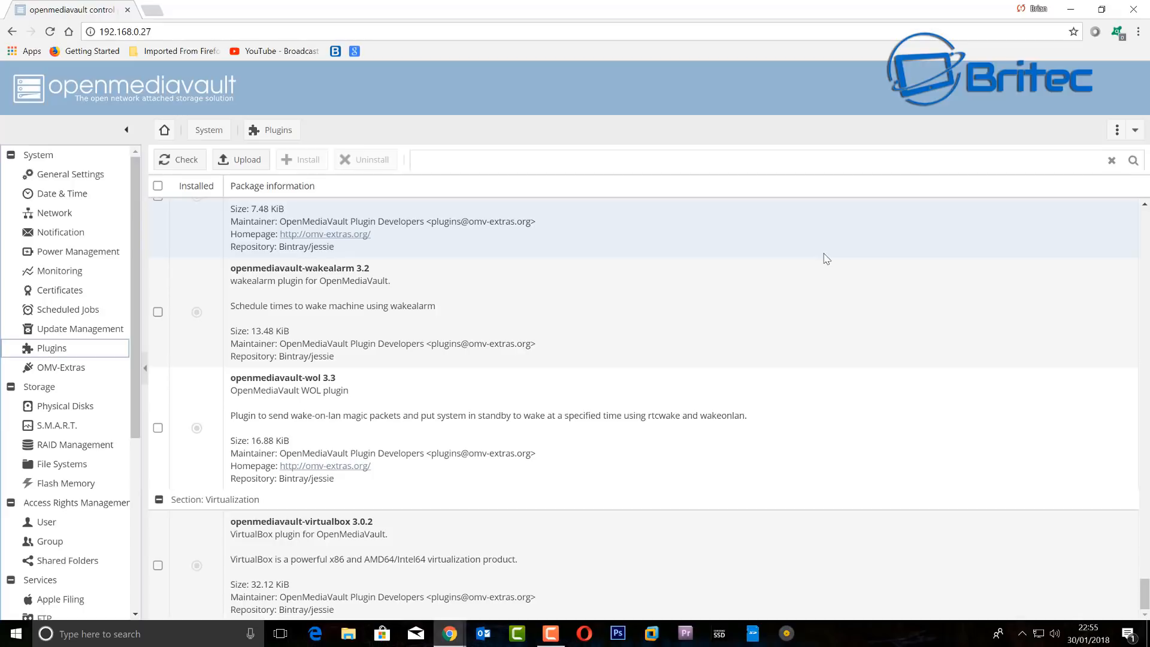
left_click(1071, 15)
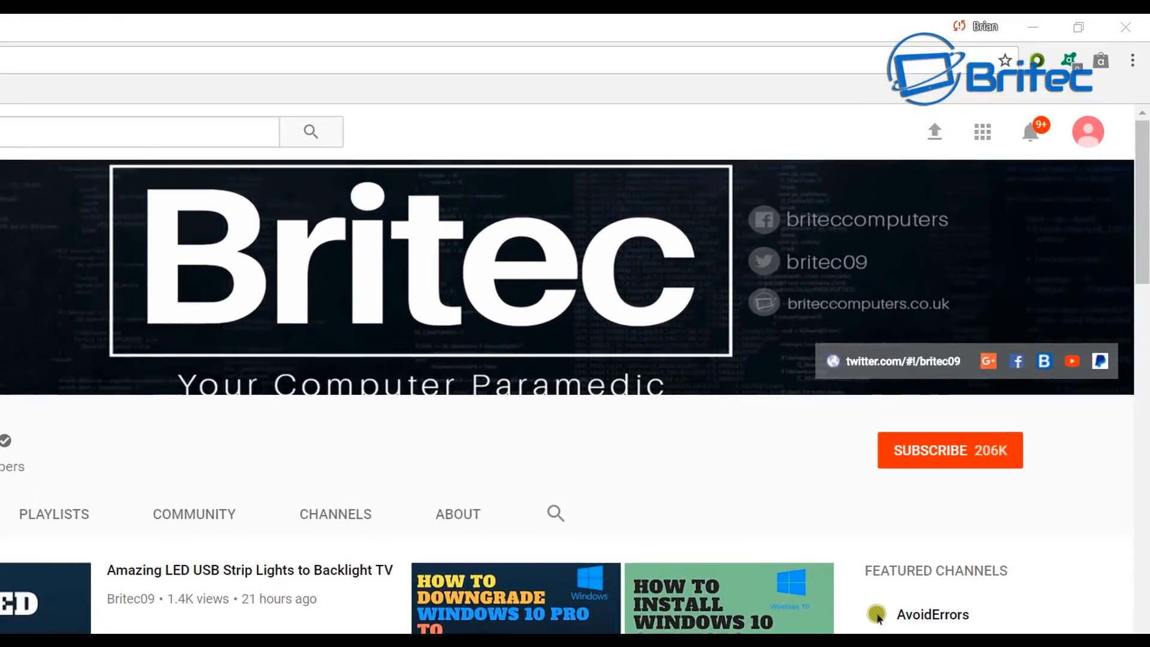
- Hit SUBSCRIBE on the Britec channel page so it shows subscribed at 206K
left_click(964, 461)
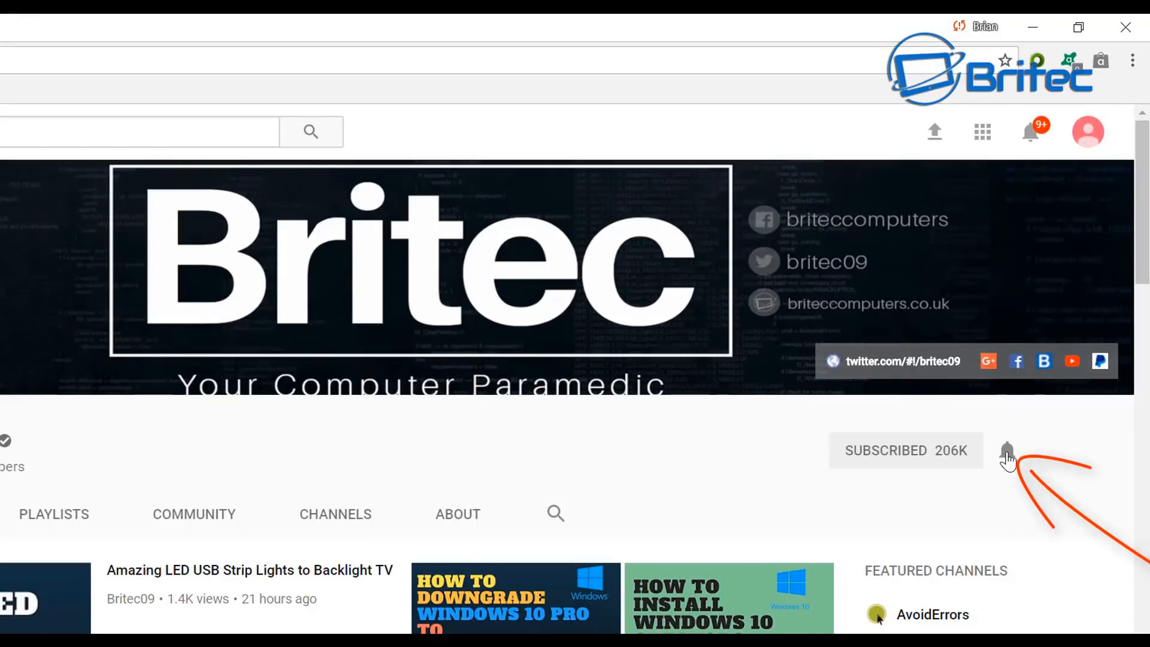